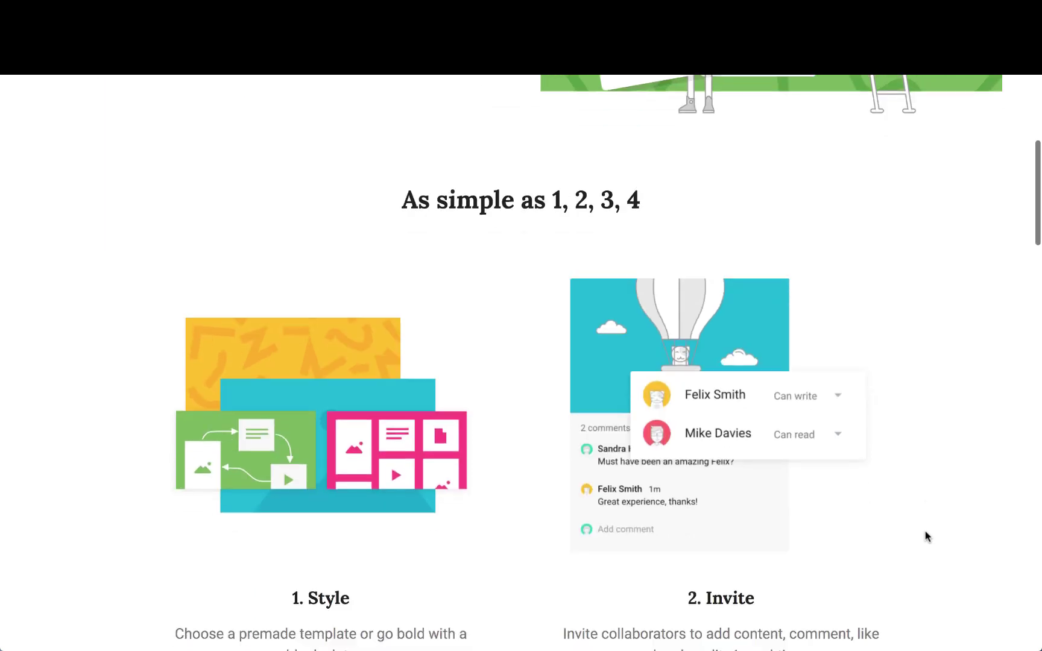
# Step: Look through the Padlet homepage, including the four-step overview, user testimonials, supported devices and footer links
pyautogui.scroll(-3, 927, 536)
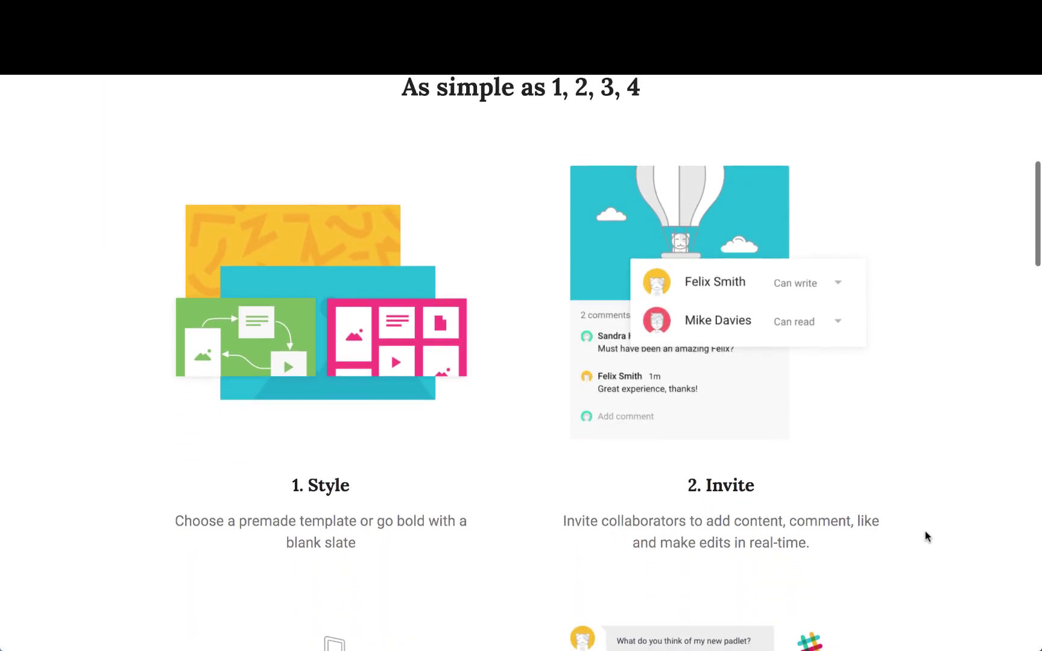
pyautogui.scroll(-3, 927, 536)
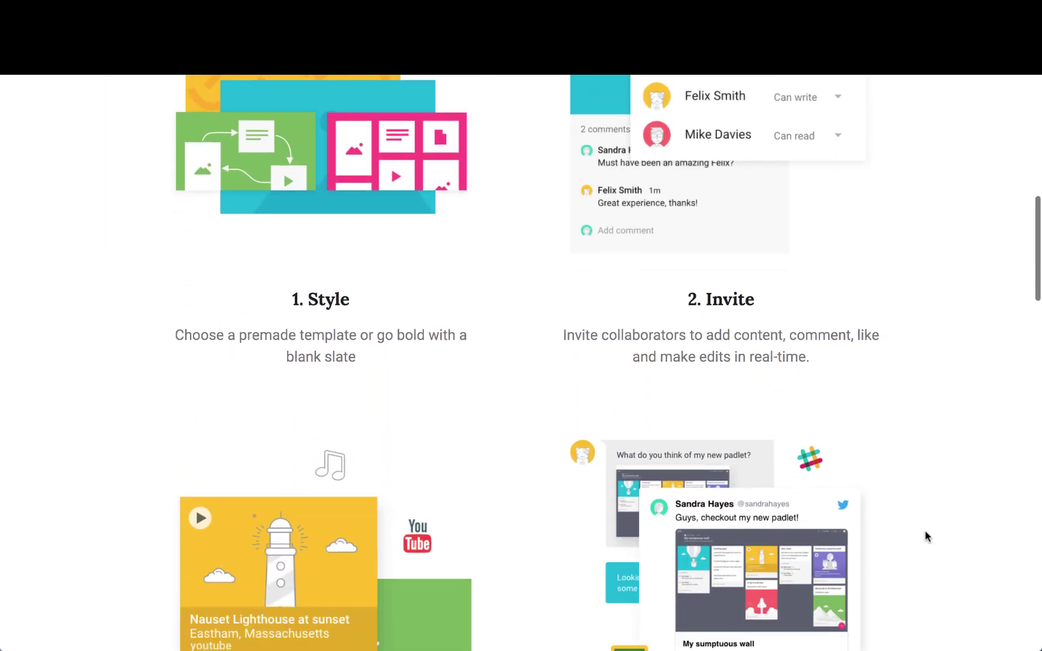
pyautogui.scroll(-3, 927, 536)
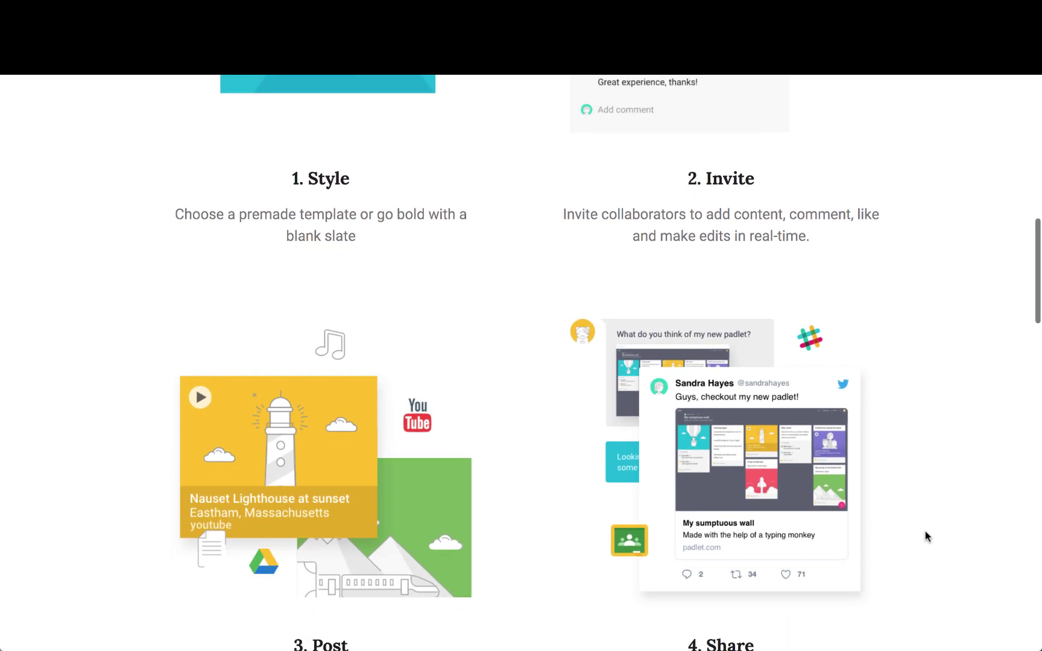
pyautogui.scroll(-2, 927, 537)
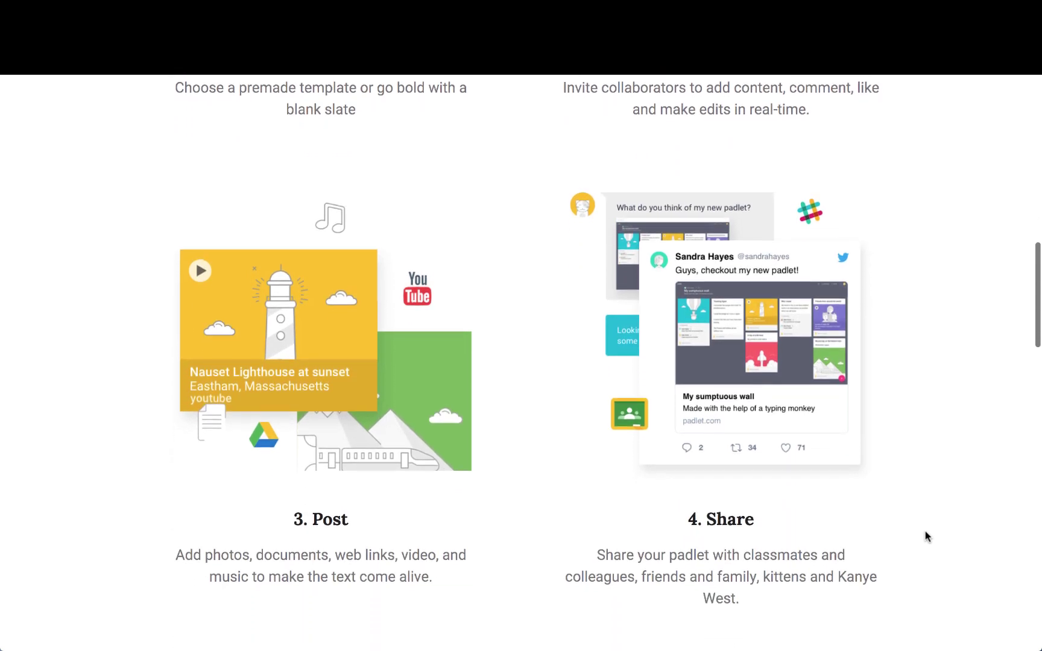
pyautogui.scroll(-3, 927, 537)
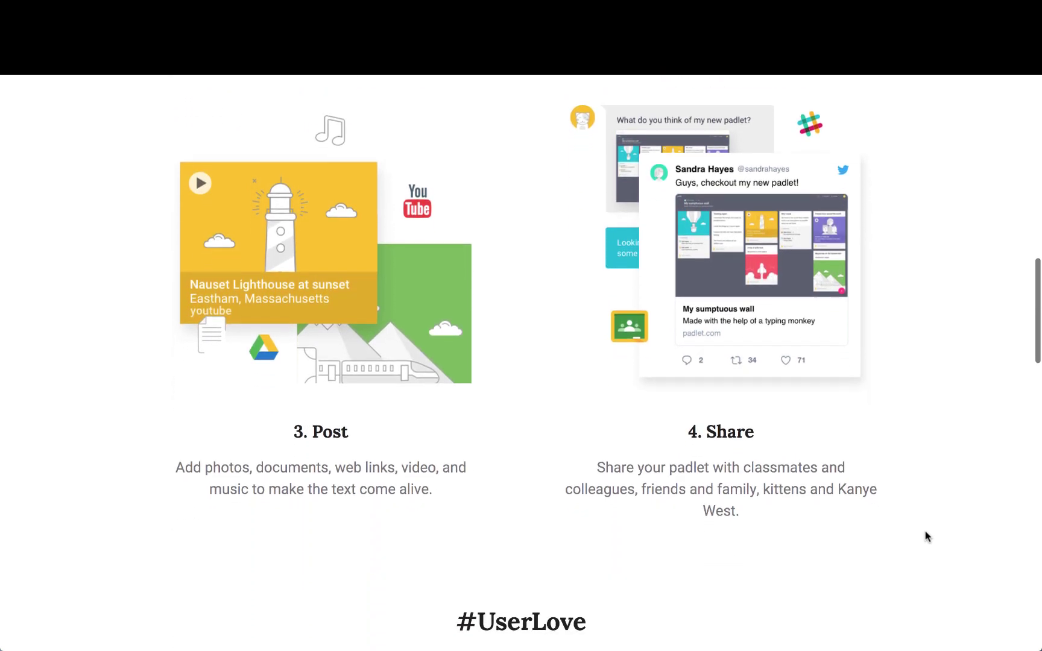
pyautogui.scroll(-9, 927, 536)
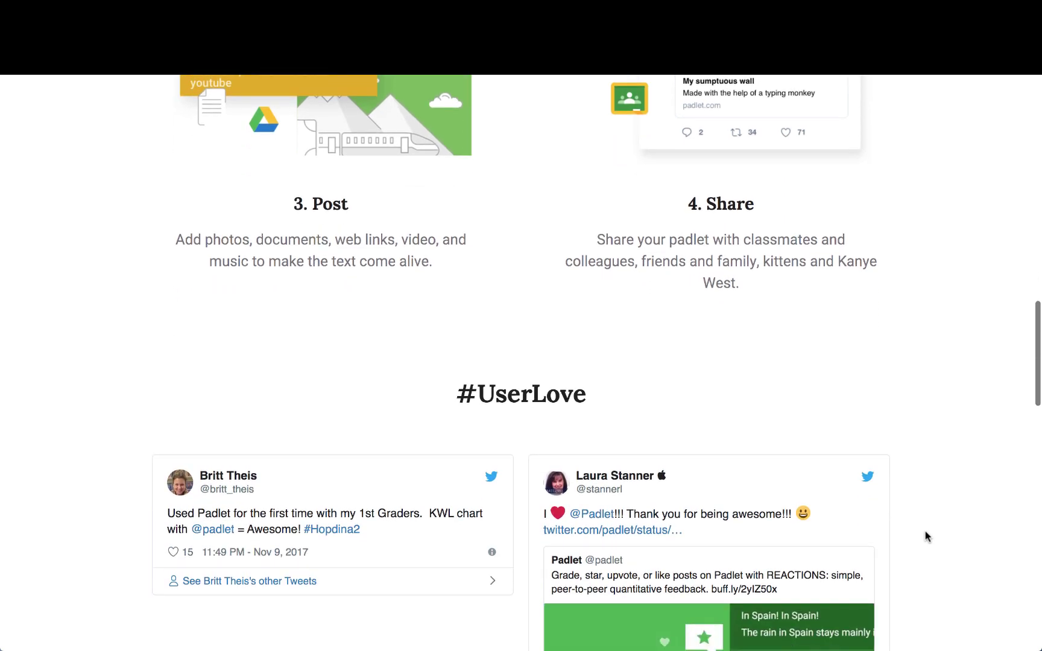
pyautogui.scroll(-3, 927, 537)
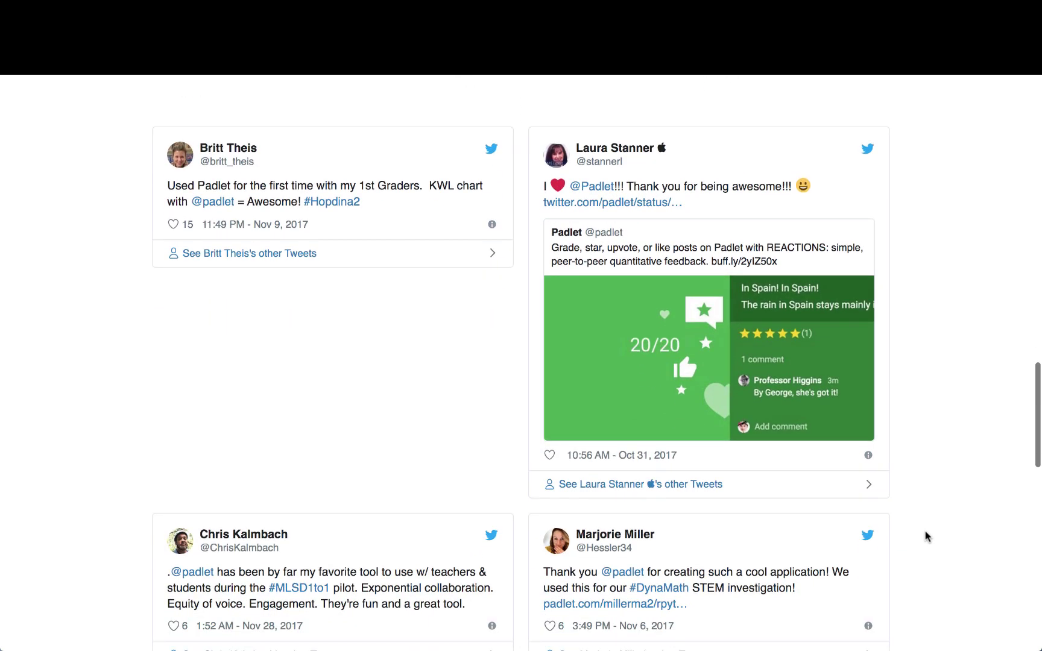
pyautogui.scroll(-1, 925, 532)
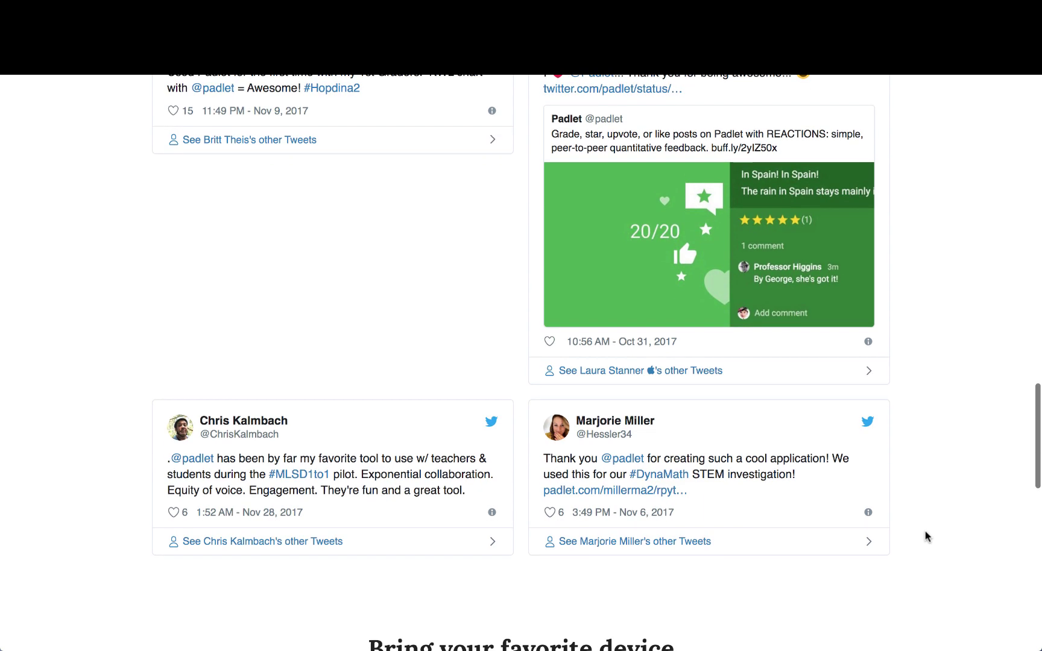
pyautogui.scroll(-2, 926, 532)
pyautogui.scroll(-7, 927, 536)
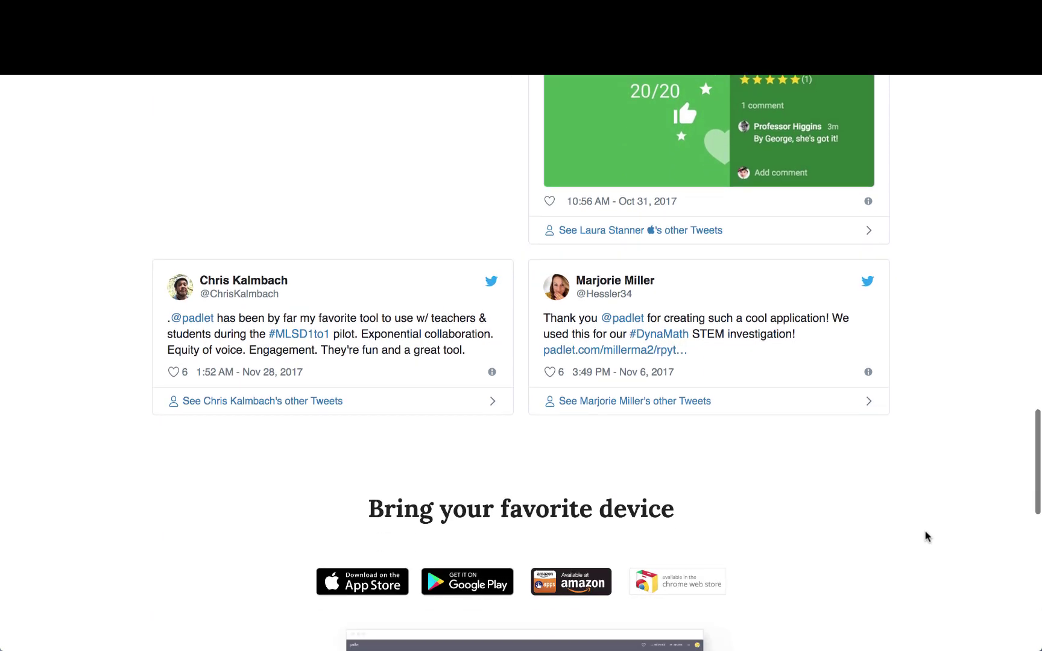
pyautogui.scroll(-3, 927, 537)
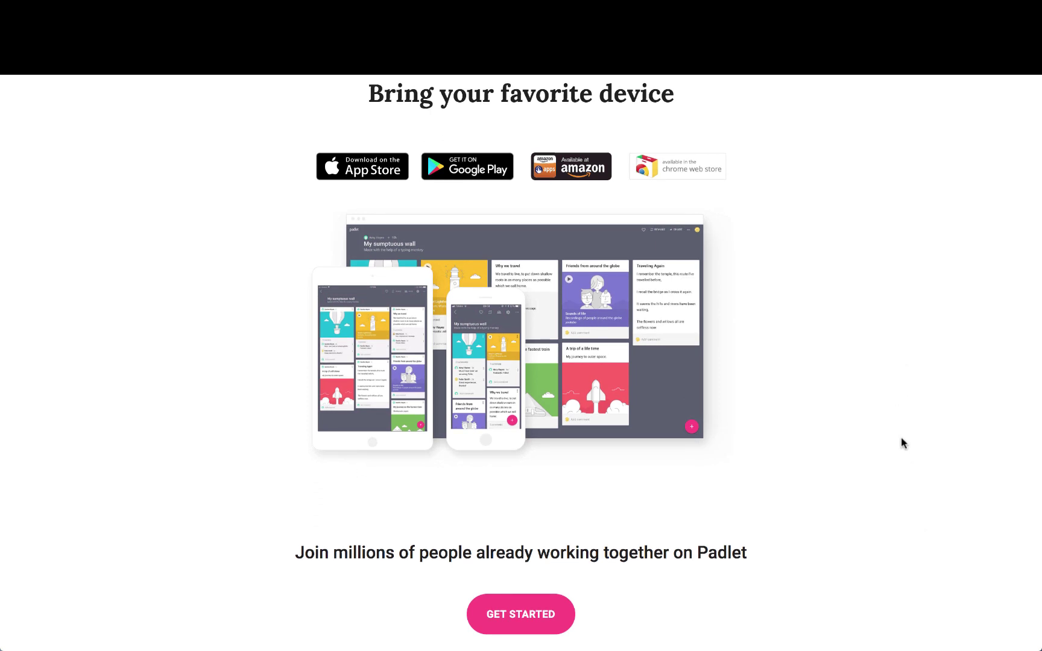
pyautogui.scroll(-1, 903, 444)
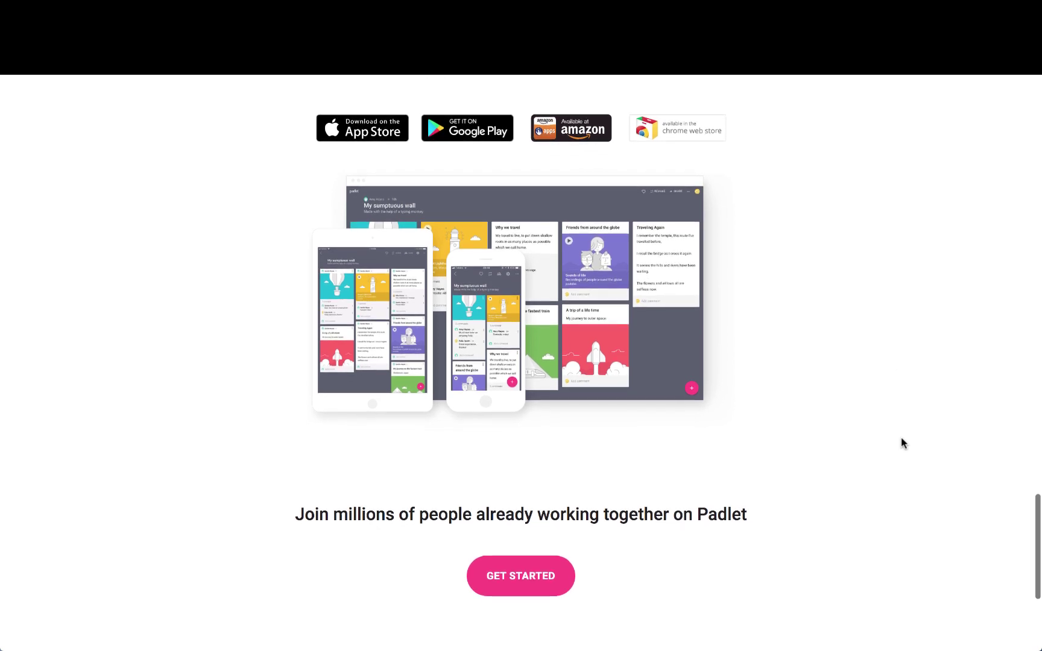
pyautogui.scroll(-4, 903, 443)
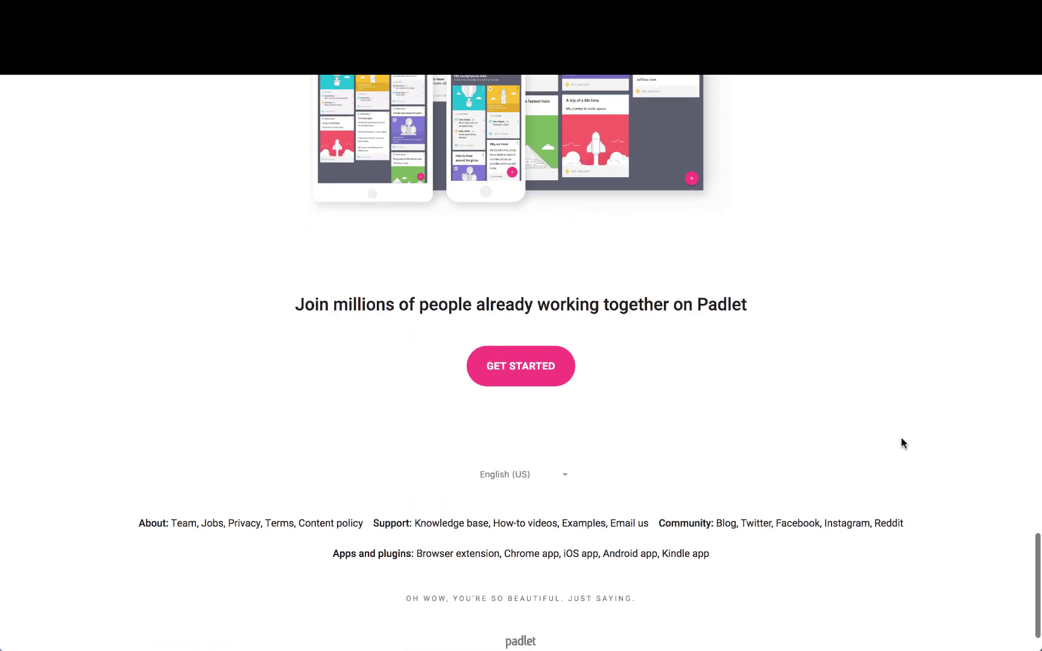
pyautogui.scroll(-1, 901, 443)
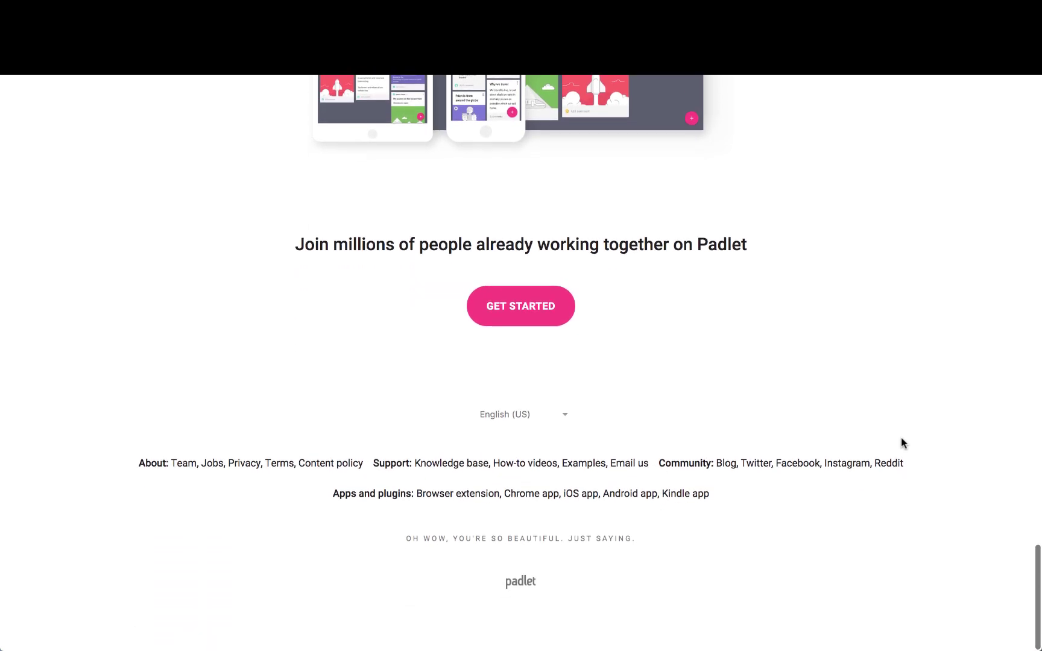
# Step: Get started from the homepage, examine the example padlets in the Gallery, and return to the dashboard
pyautogui.click(506, 318)
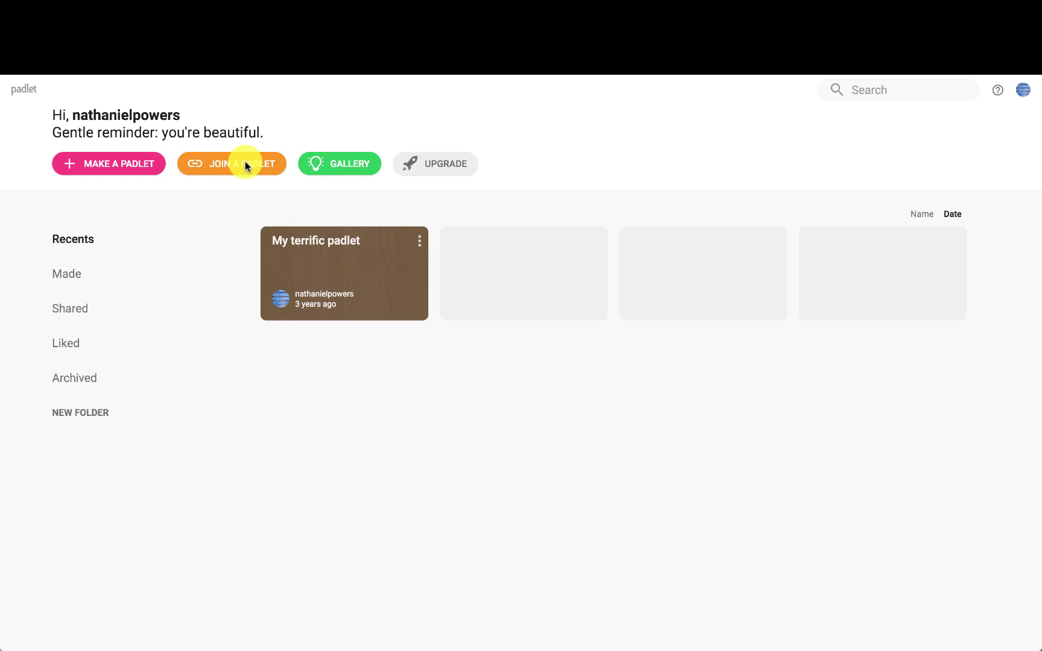
pyautogui.click(331, 166)
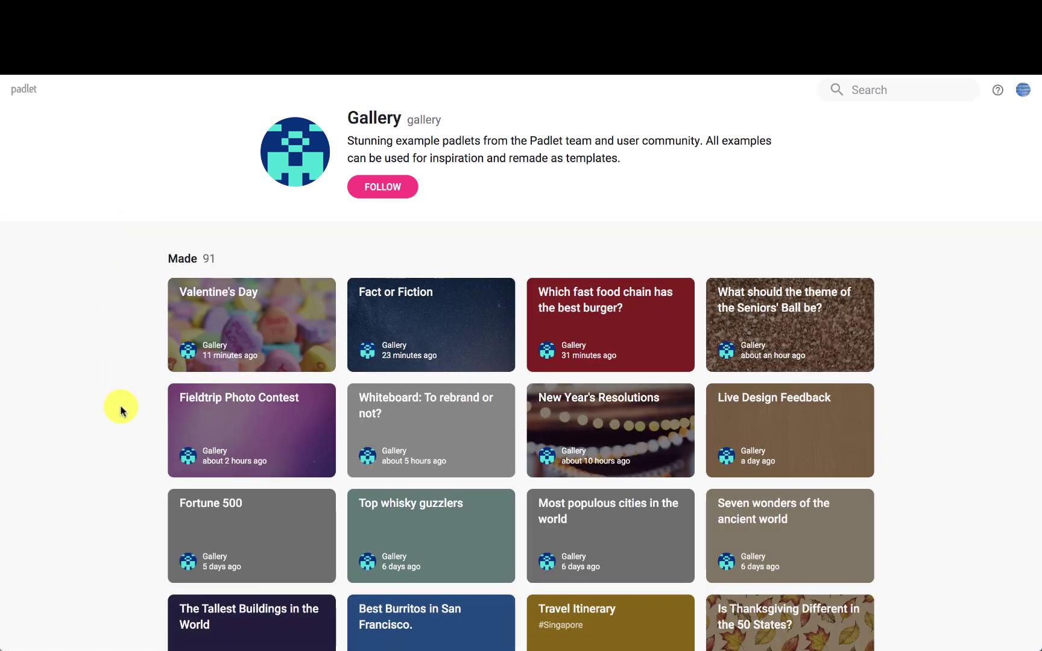
pyautogui.scroll(-3, 121, 413)
pyautogui.scroll(-5, 121, 412)
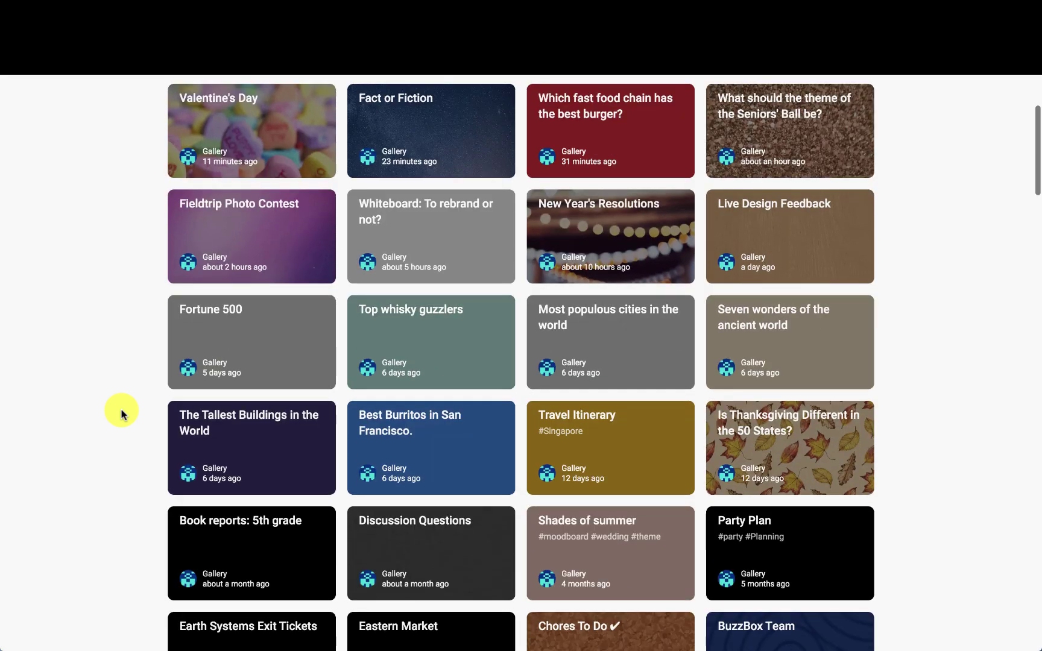
pyautogui.scroll(-4, 121, 413)
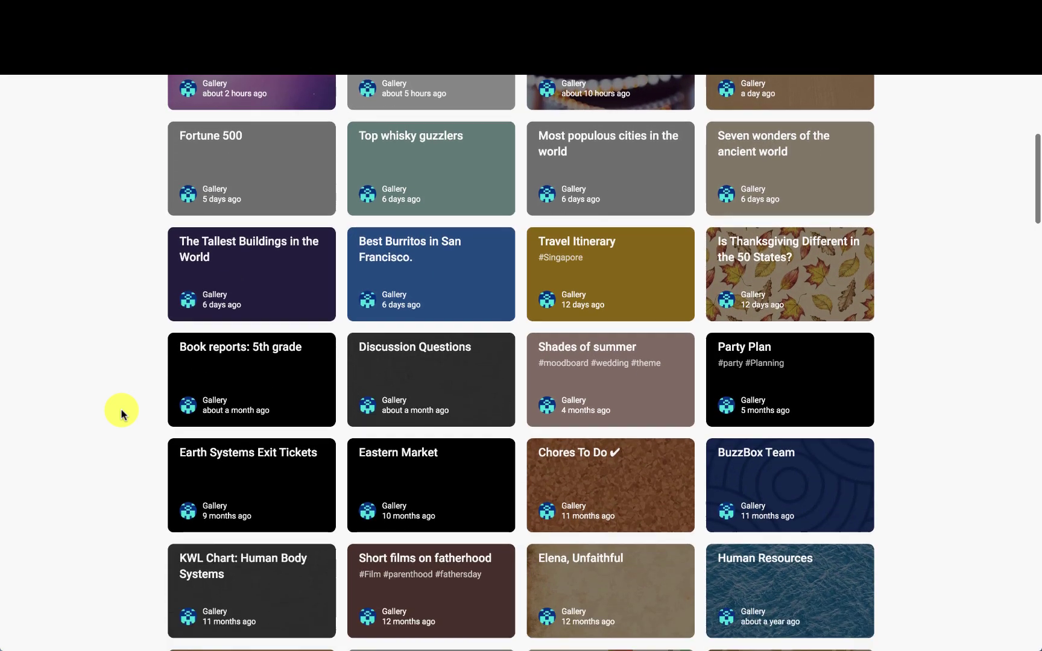
pyautogui.scroll(-9, 121, 413)
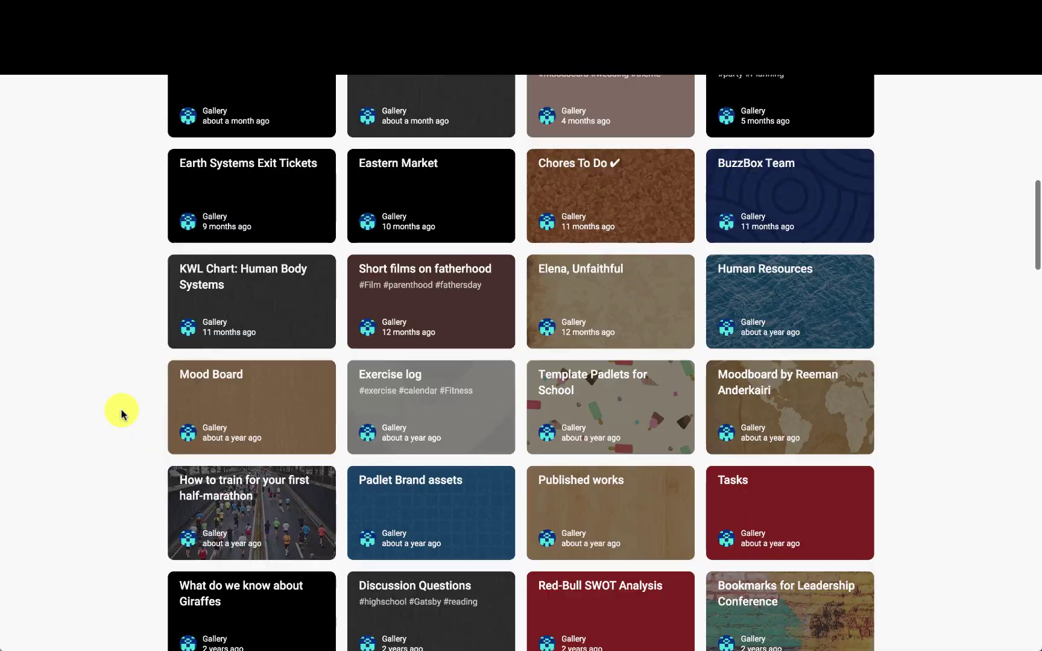
pyautogui.scroll(-11, 121, 414)
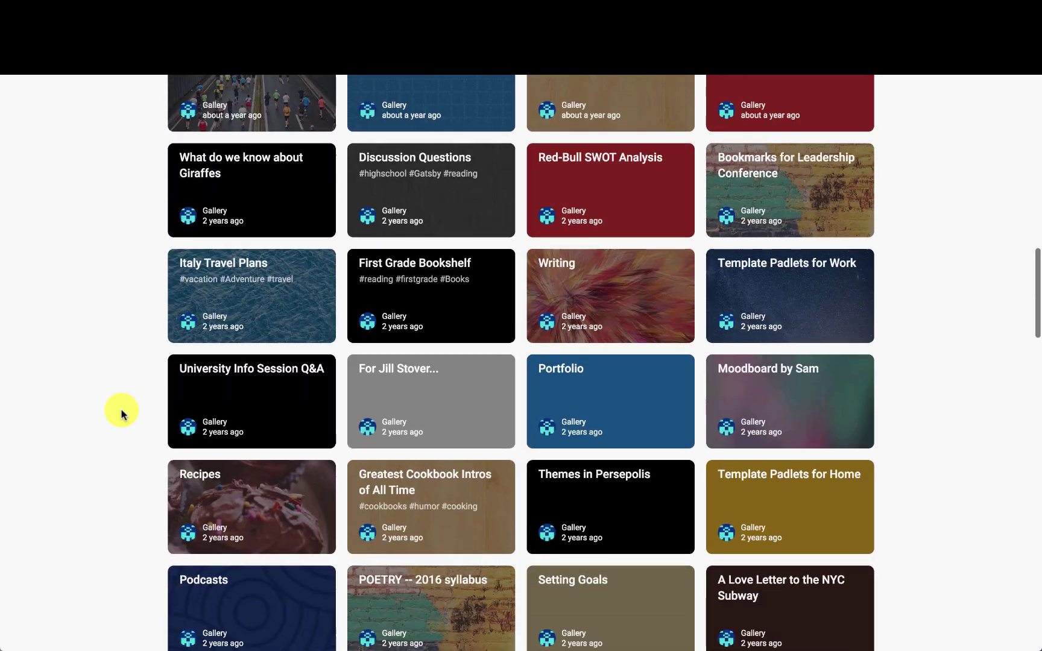
pyautogui.scroll(20, 120, 409)
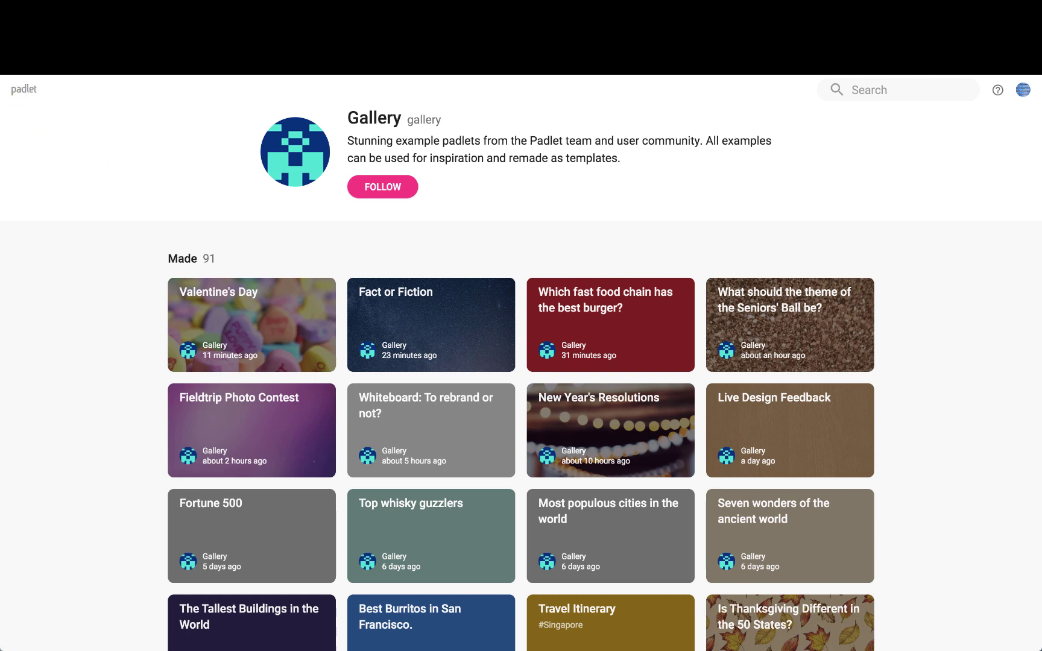
pyautogui.click(15, 67)
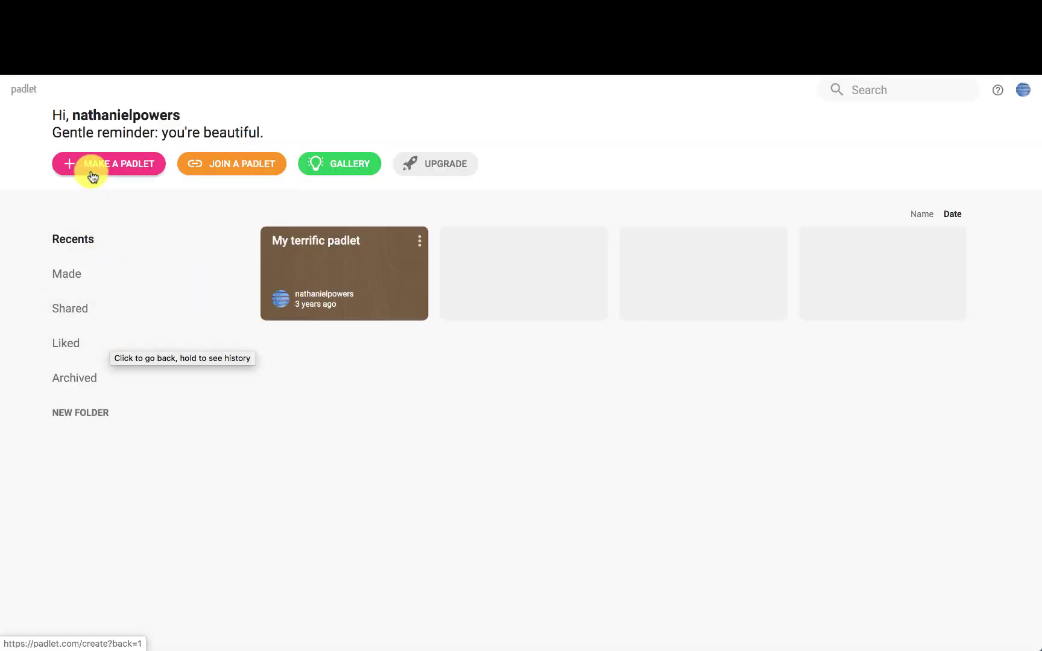
# Step: Make a new padlet using the blank Map format
pyautogui.click(82, 177)
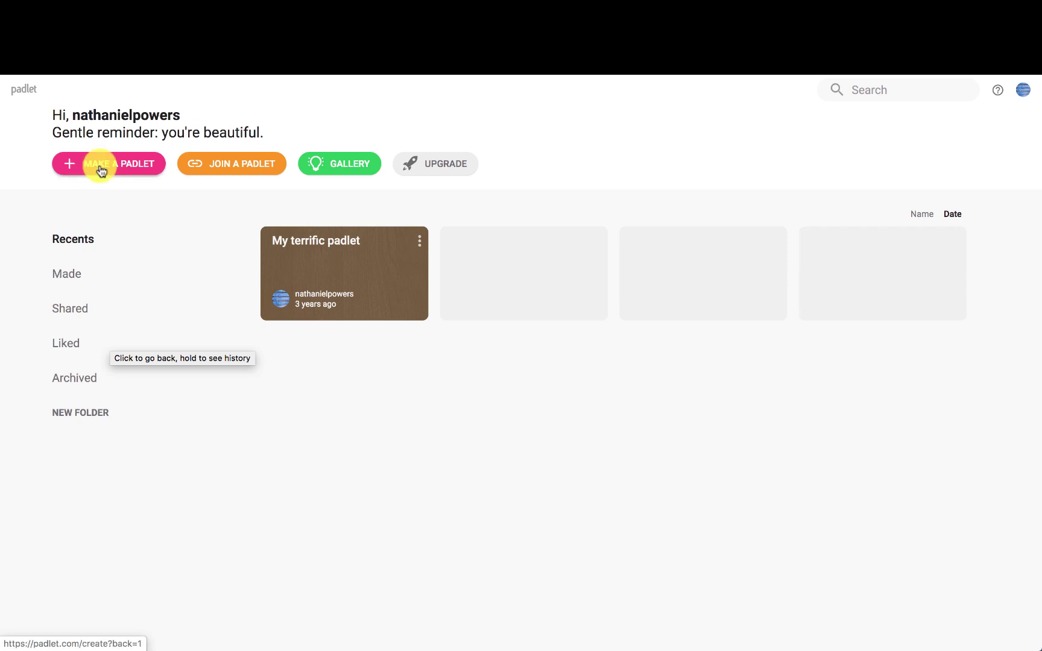
pyautogui.click(100, 172)
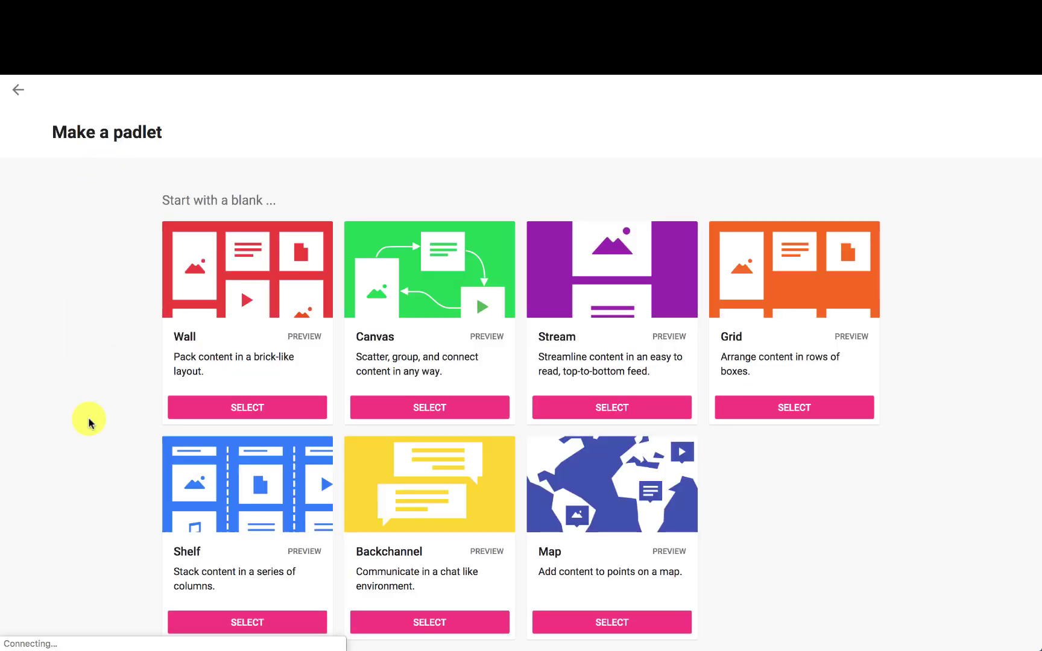
pyautogui.scroll(-2, 88, 422)
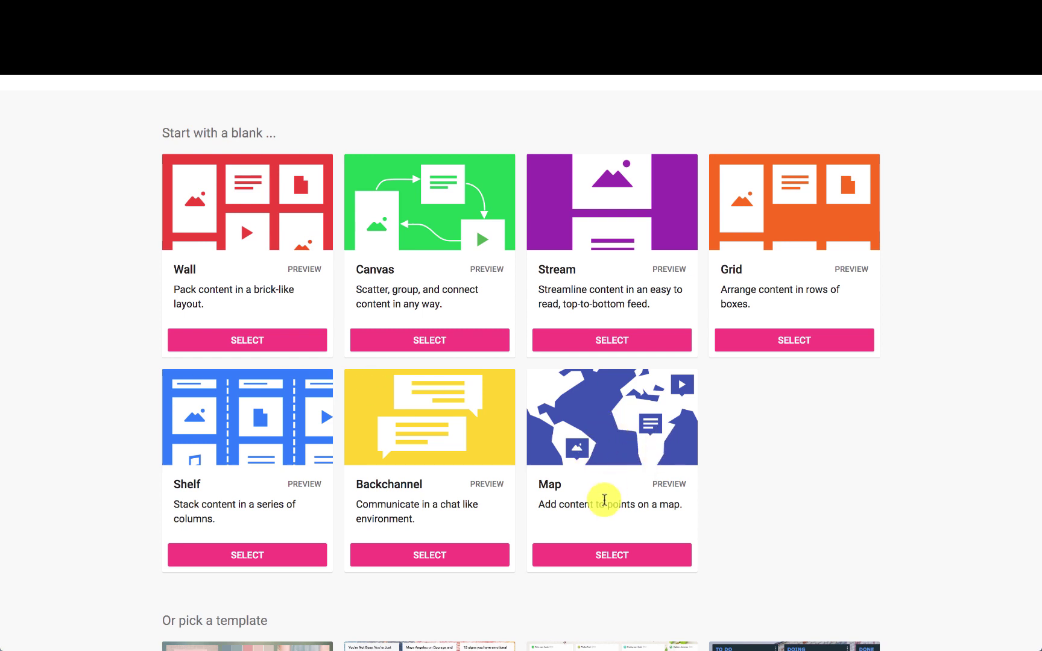
pyautogui.click(592, 562)
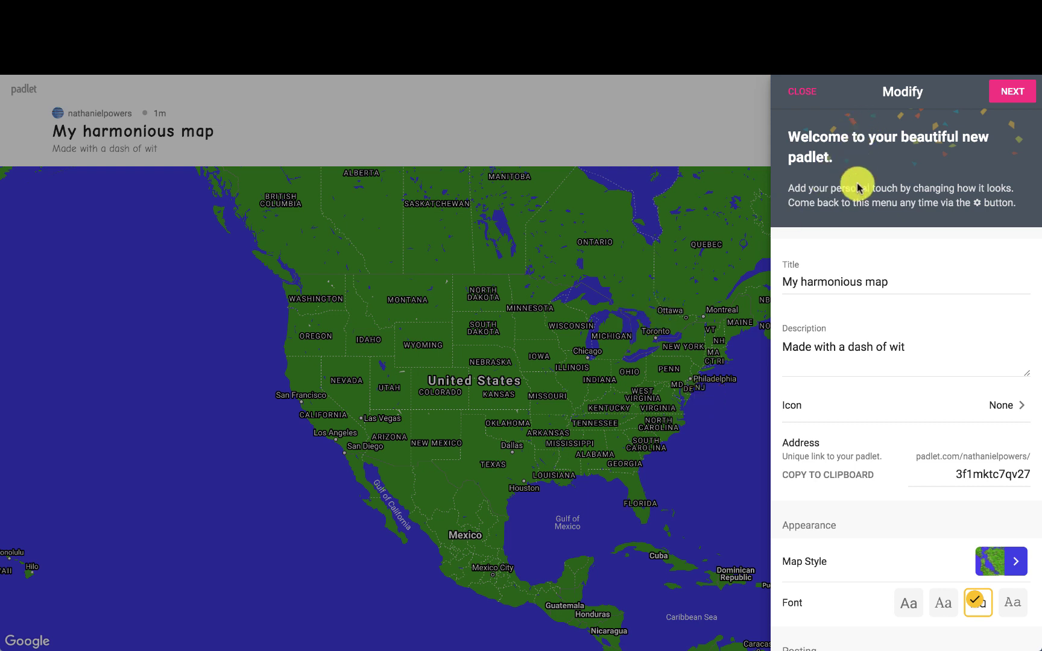
# Step: Set the map padlet's title to "My Map" and its description to "My map description"
pyautogui.tripleClick(833, 281)
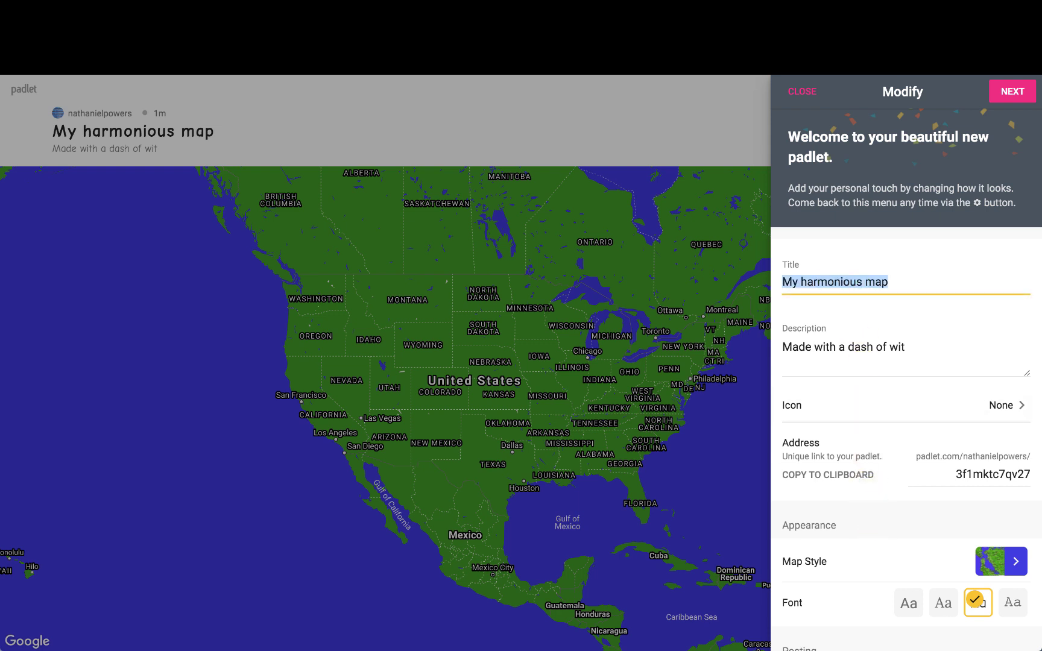
pyautogui.write('My Map')
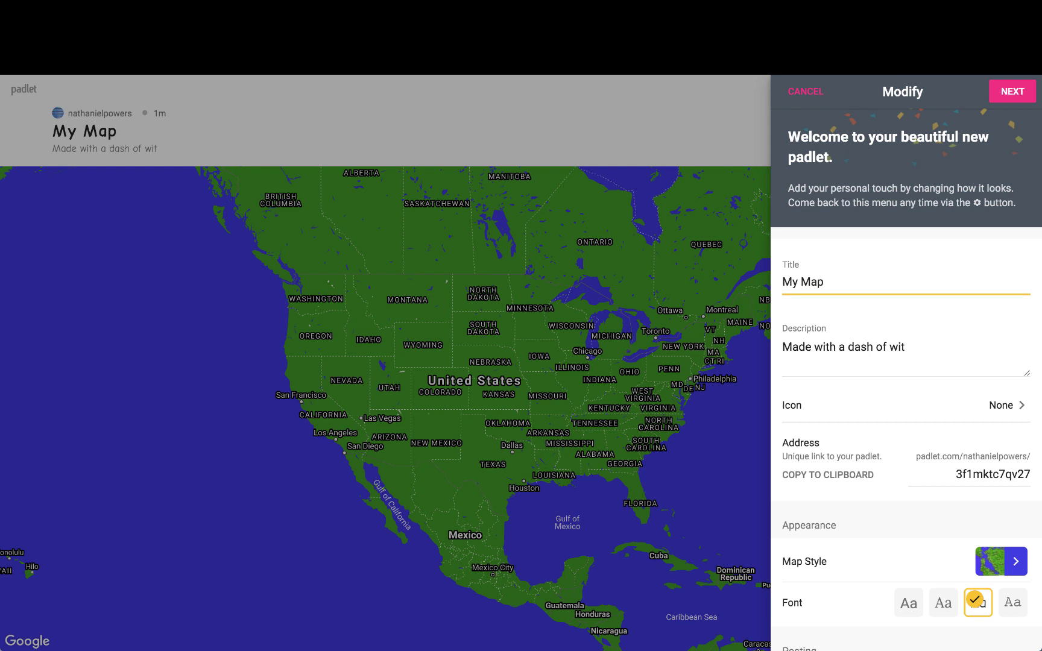
pyautogui.tripleClick(851, 344)
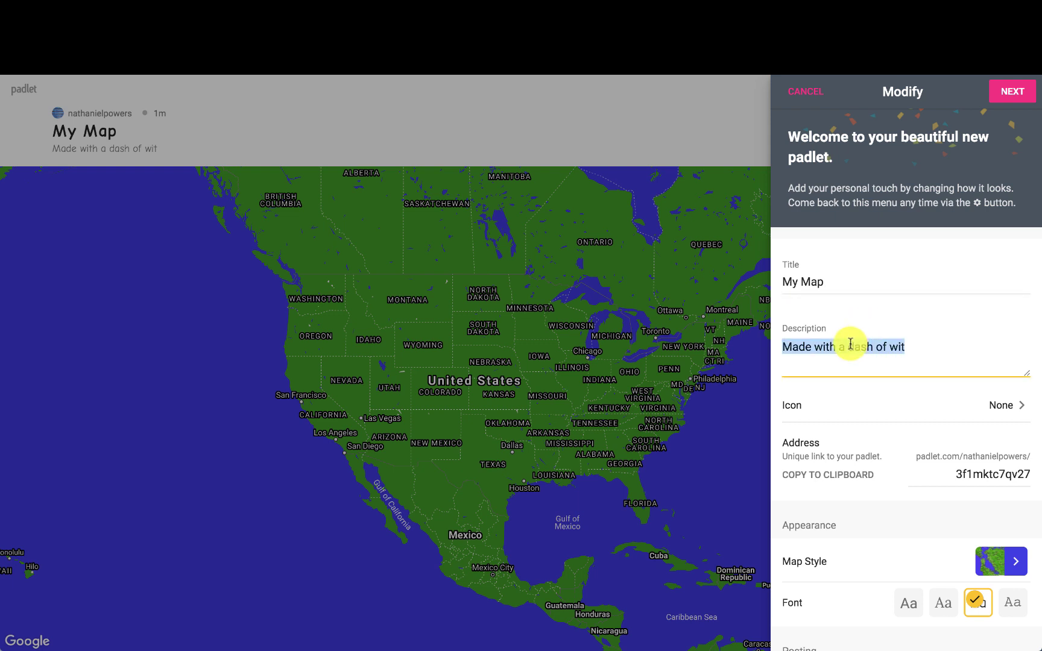
pyautogui.write('My map description')
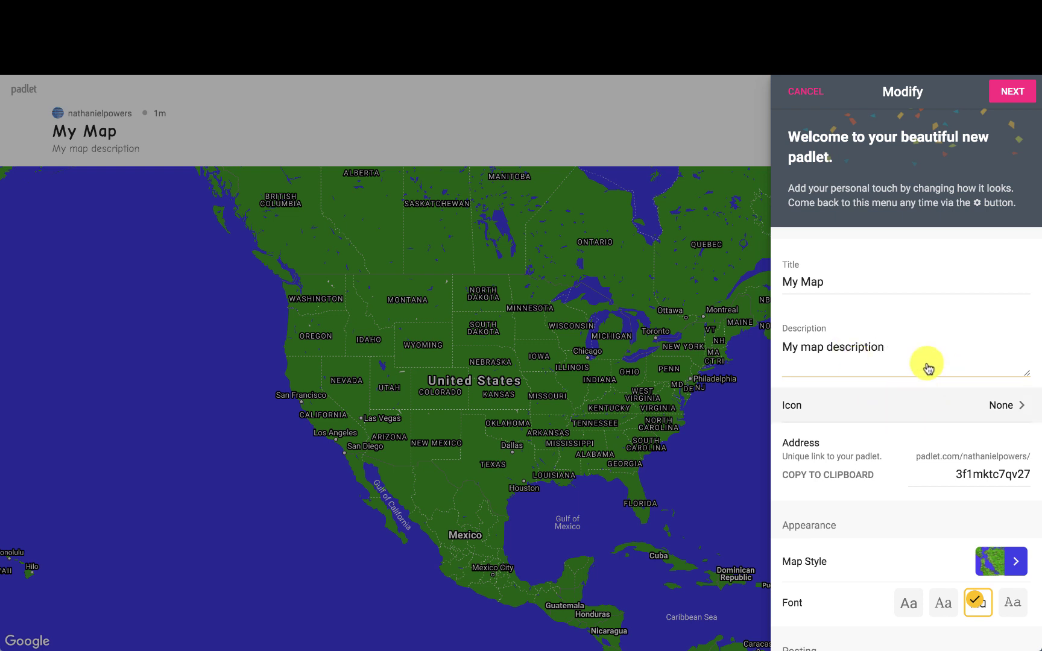
# Step: View the emoji choices for the padlet's icon without picking one, and select the unique ending of its address
pyautogui.click(1009, 409)
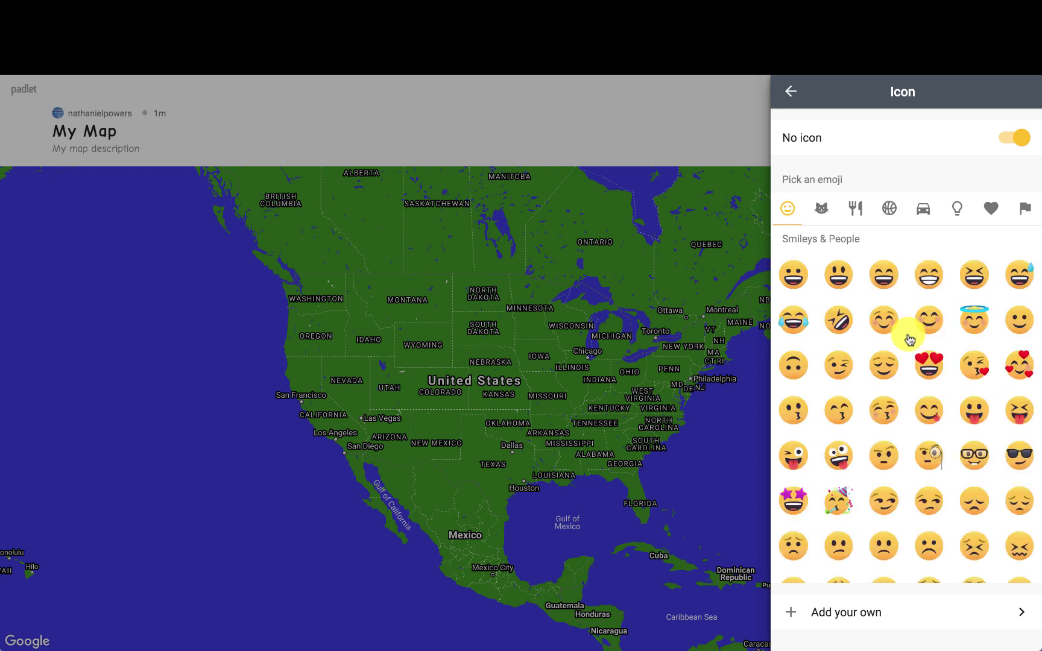
pyautogui.click(790, 93)
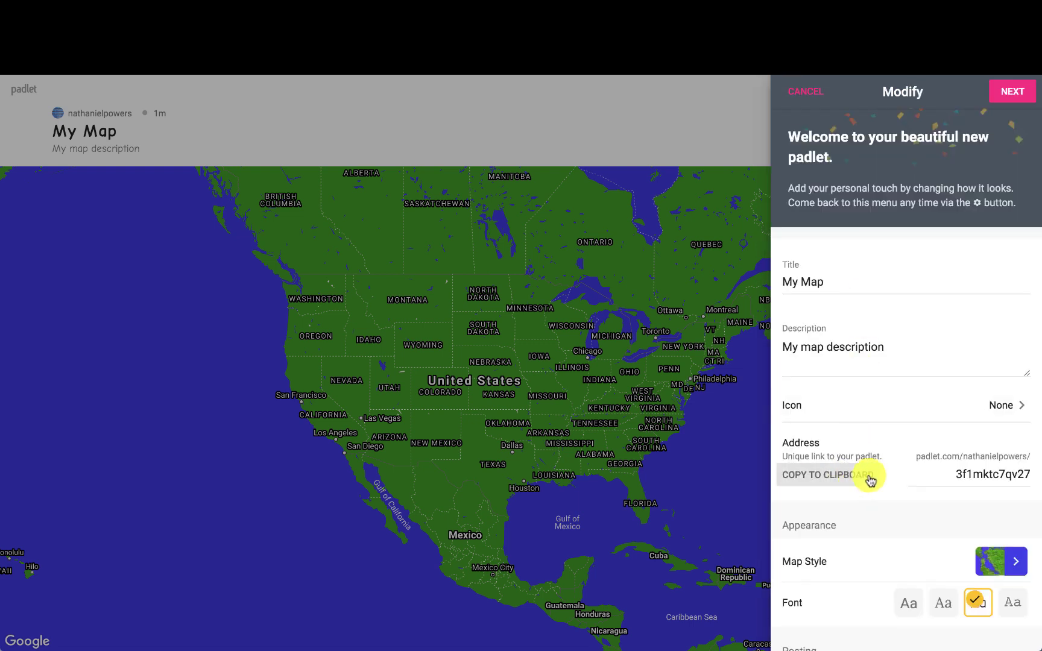
pyautogui.click(960, 472)
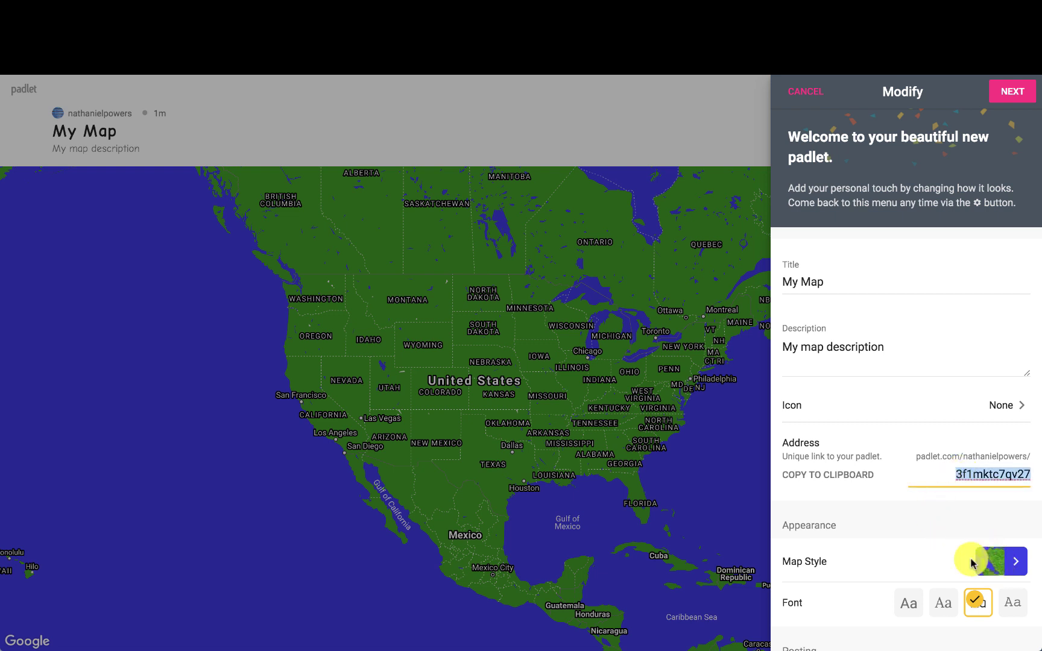
# Step: Look through the available map styles, apply Watercolor, and return to the padlet's settings while keeping the unsaved changes
pyautogui.click(1001, 562)
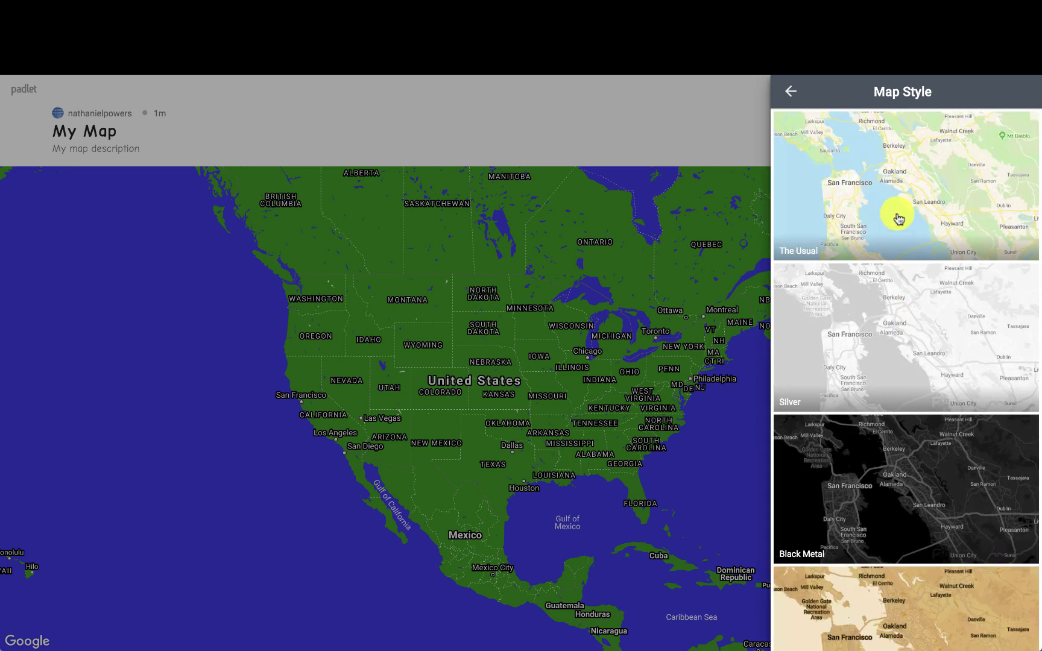
pyautogui.scroll(-3, 884, 400)
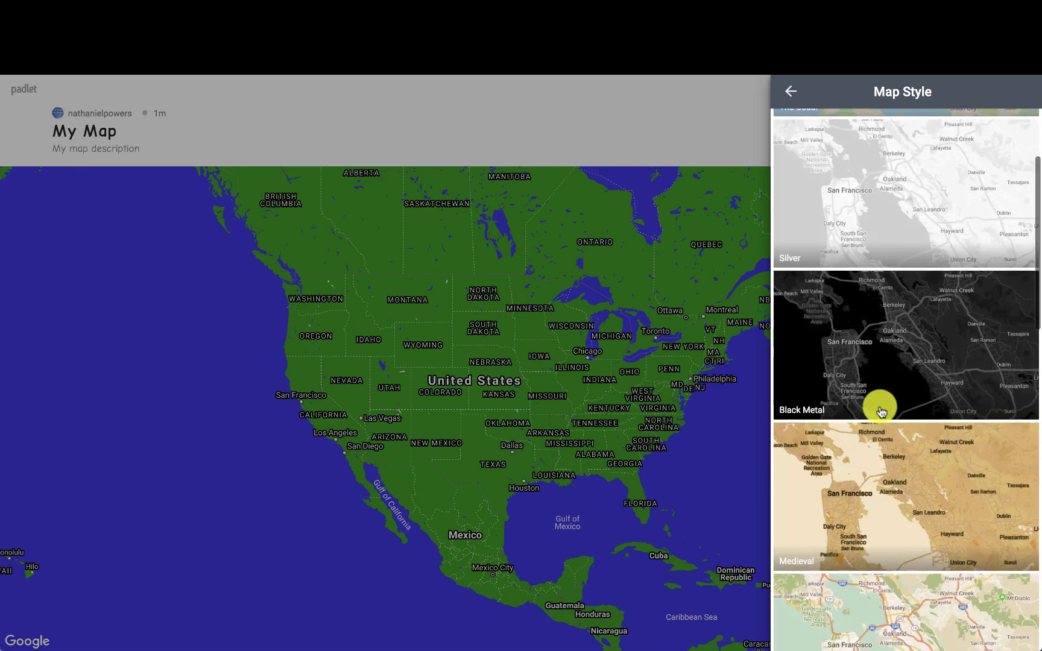
pyautogui.scroll(-4, 879, 410)
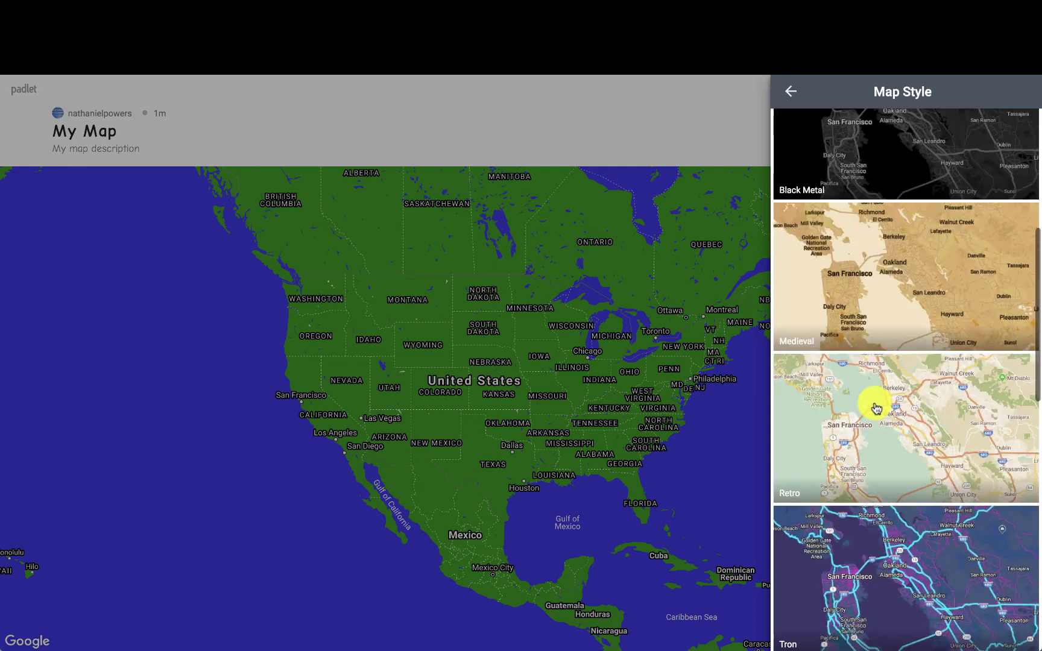
pyautogui.scroll(-10, 876, 409)
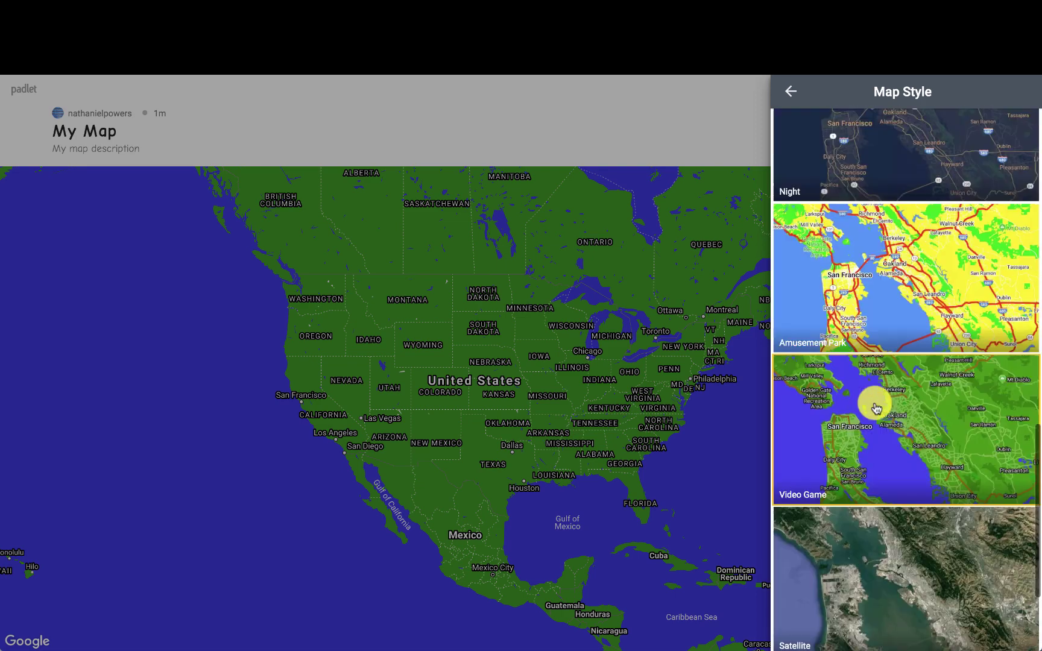
pyautogui.scroll(-3, 876, 408)
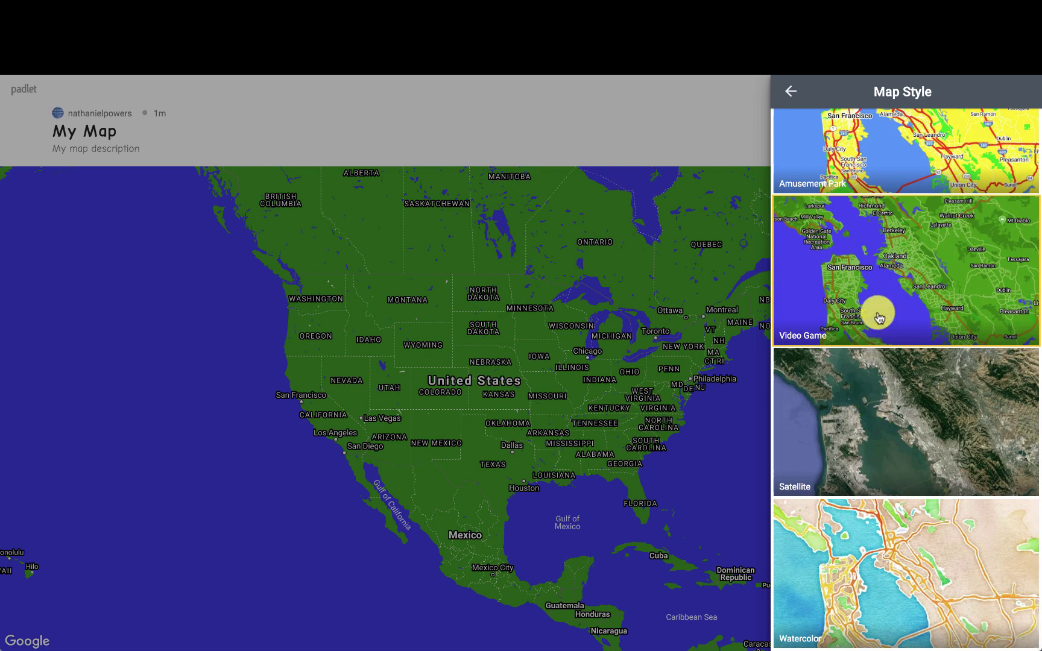
pyautogui.scroll(10, 876, 311)
pyautogui.scroll(-10, 876, 311)
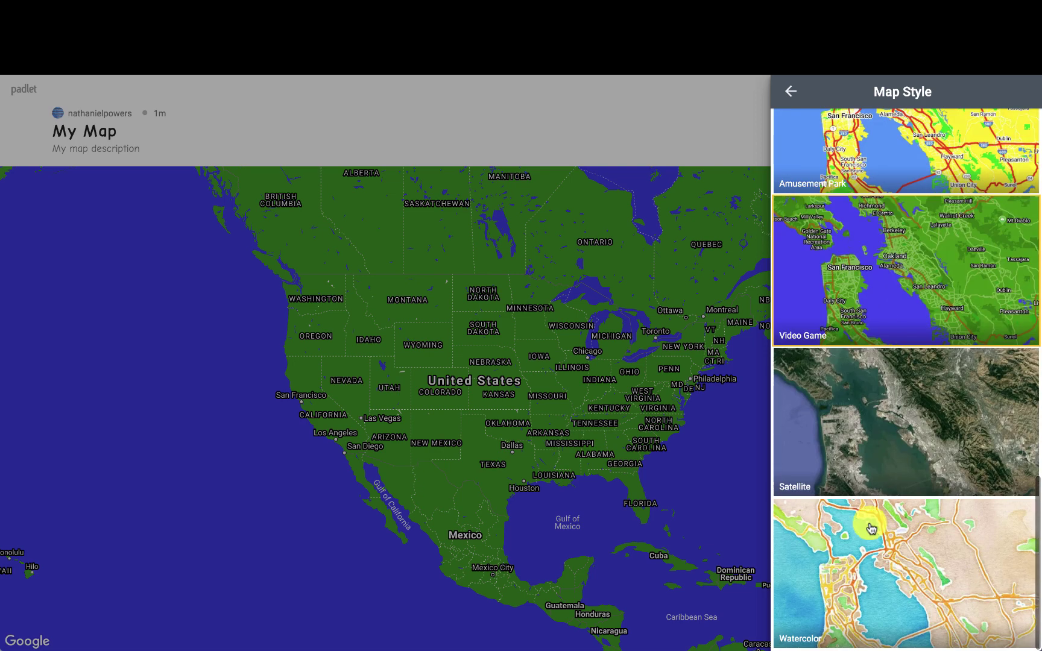
pyautogui.click(866, 592)
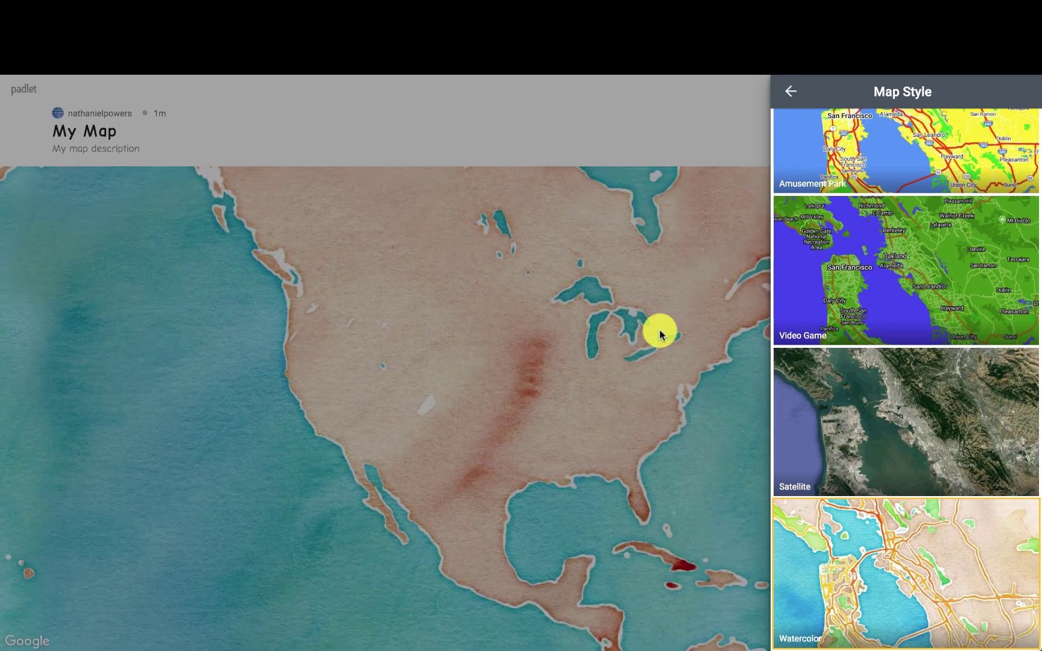
pyautogui.click(693, 337)
pyautogui.tripleClick(636, 341)
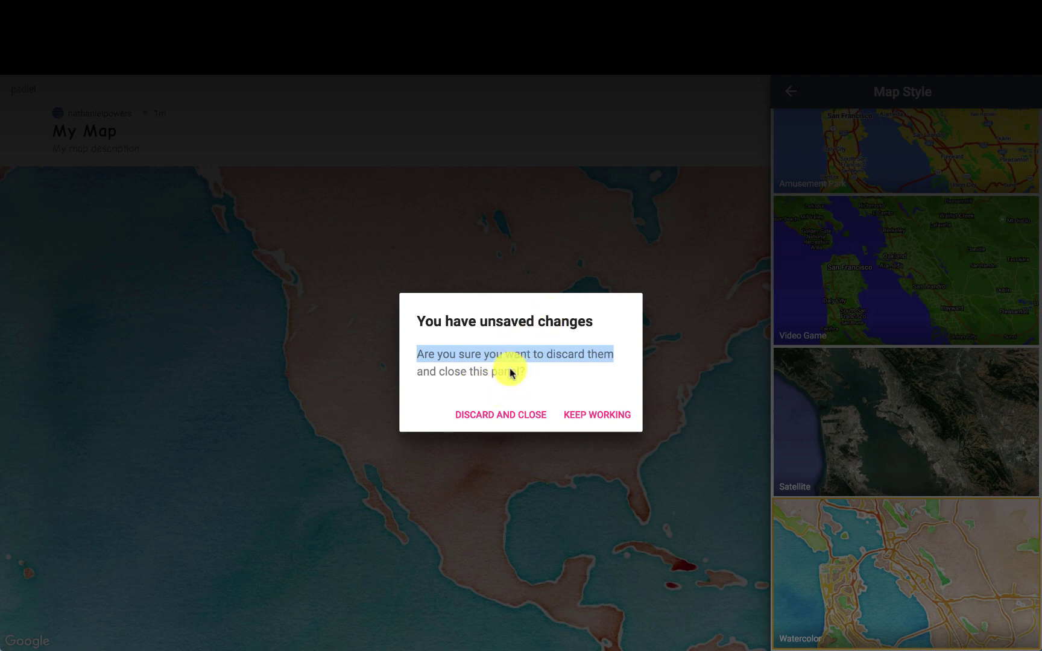
pyautogui.click(592, 421)
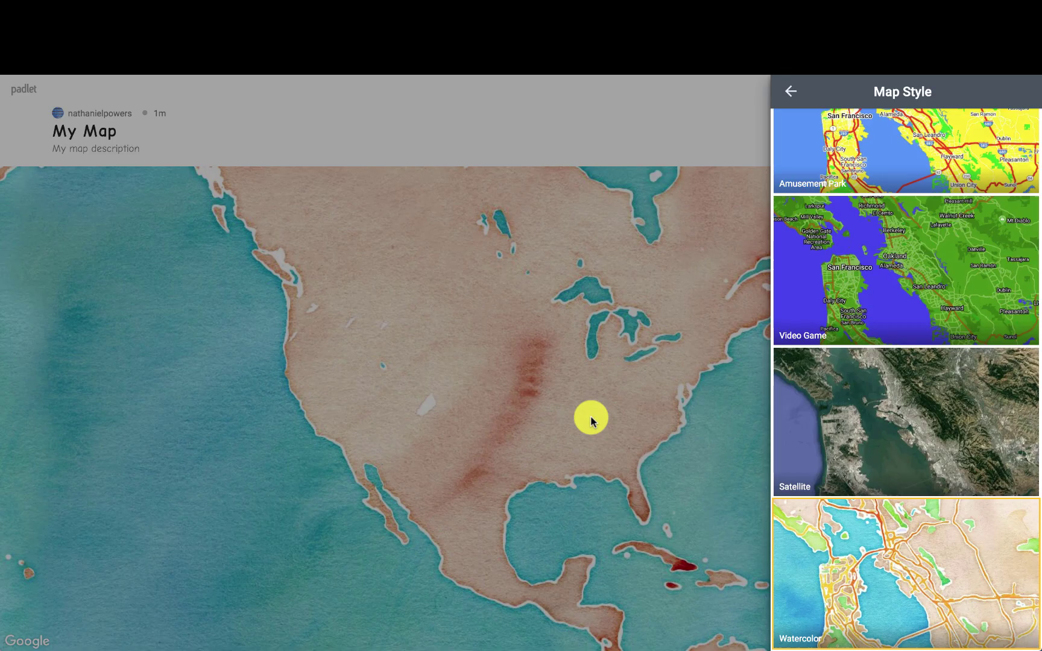
pyautogui.click(790, 95)
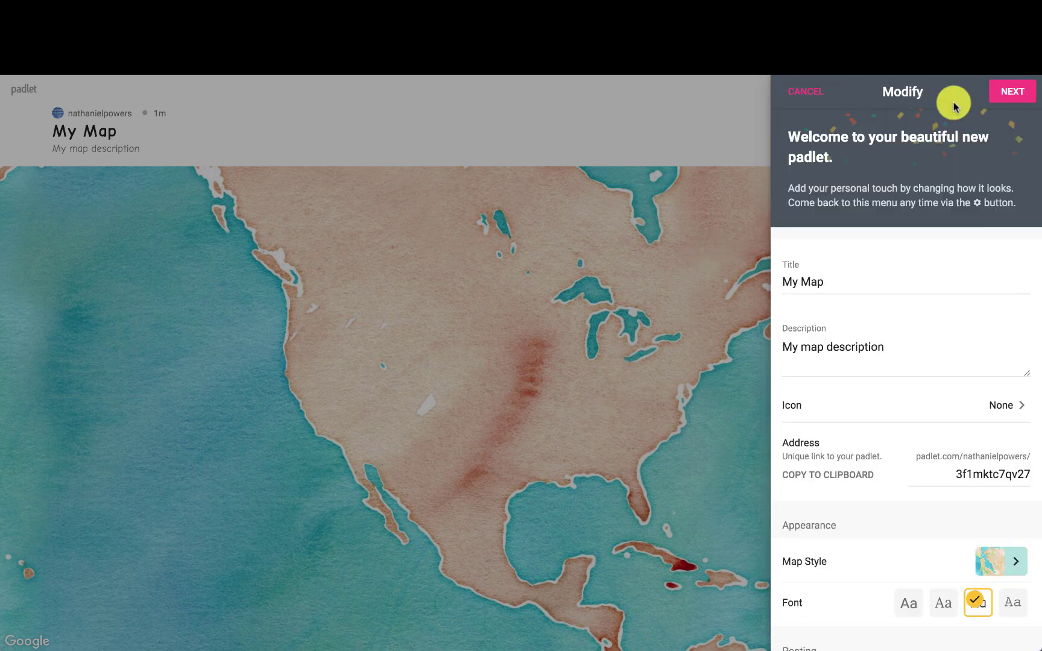
# Step: Change the padlet's font to the monospaced typewriter style, save the settings, and proceed to posting on the map
pyautogui.scroll(-5, 929, 350)
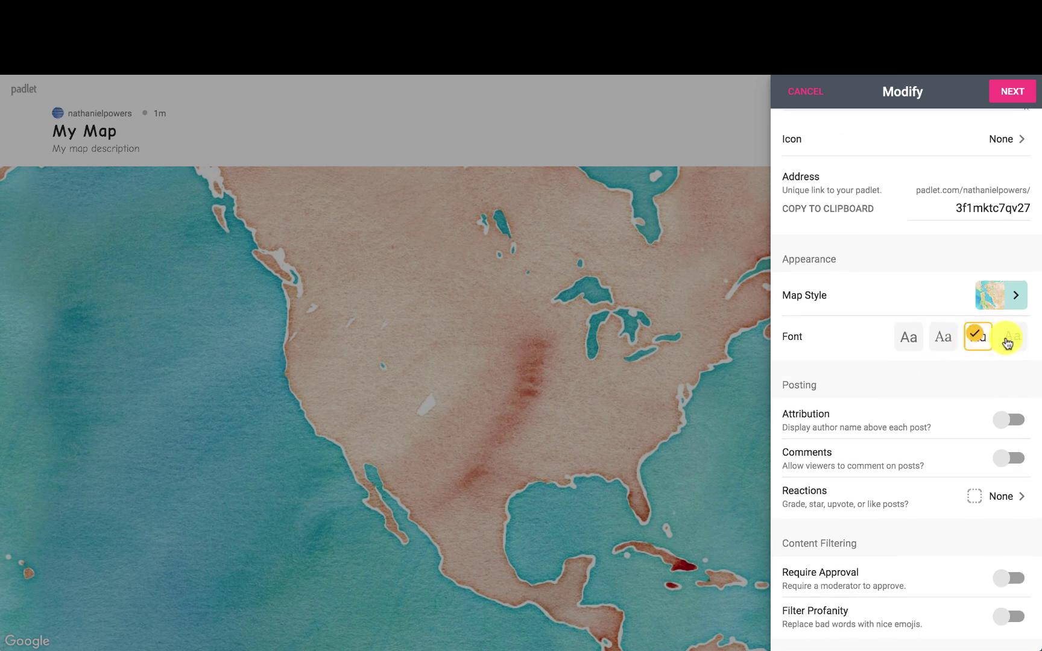
pyautogui.click(1012, 341)
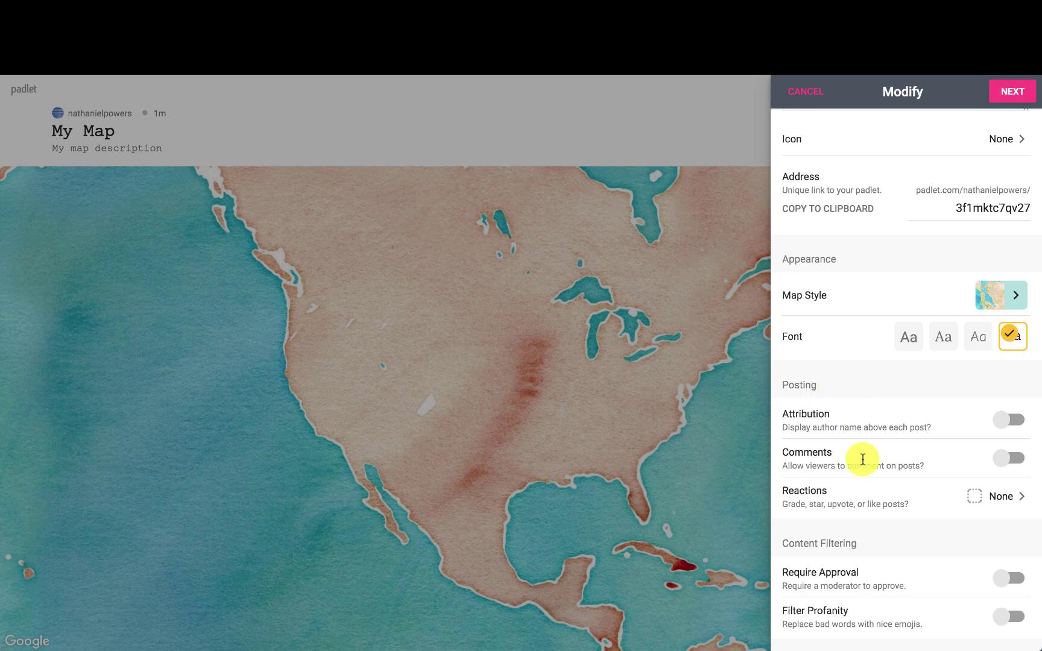
pyautogui.scroll(-2, 861, 458)
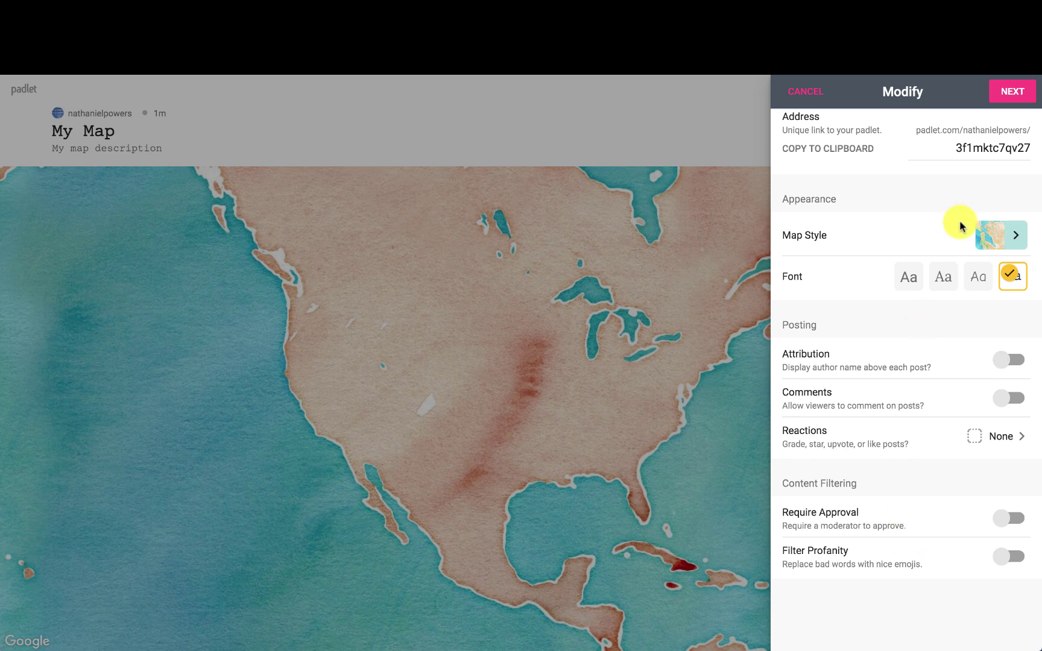
pyautogui.click(1010, 92)
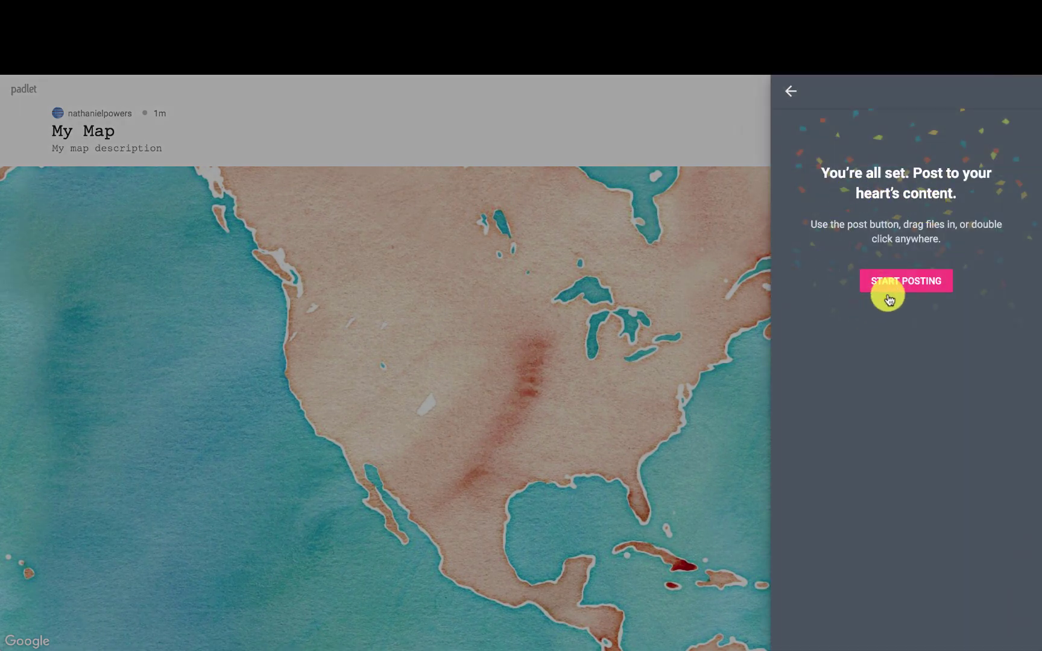
pyautogui.click(890, 300)
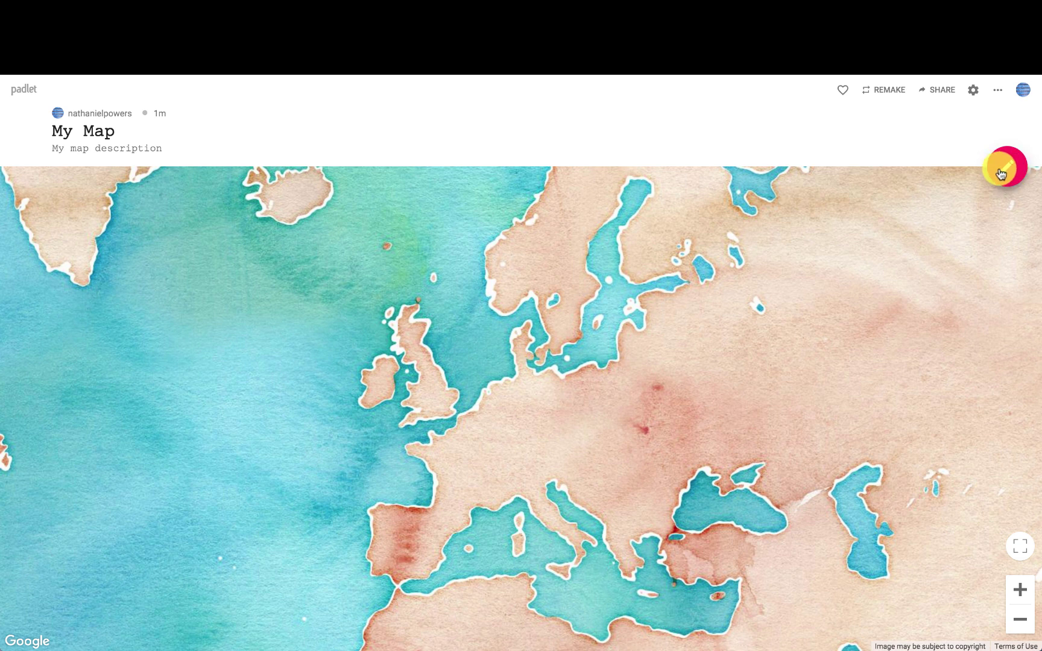
pyautogui.click(1004, 172)
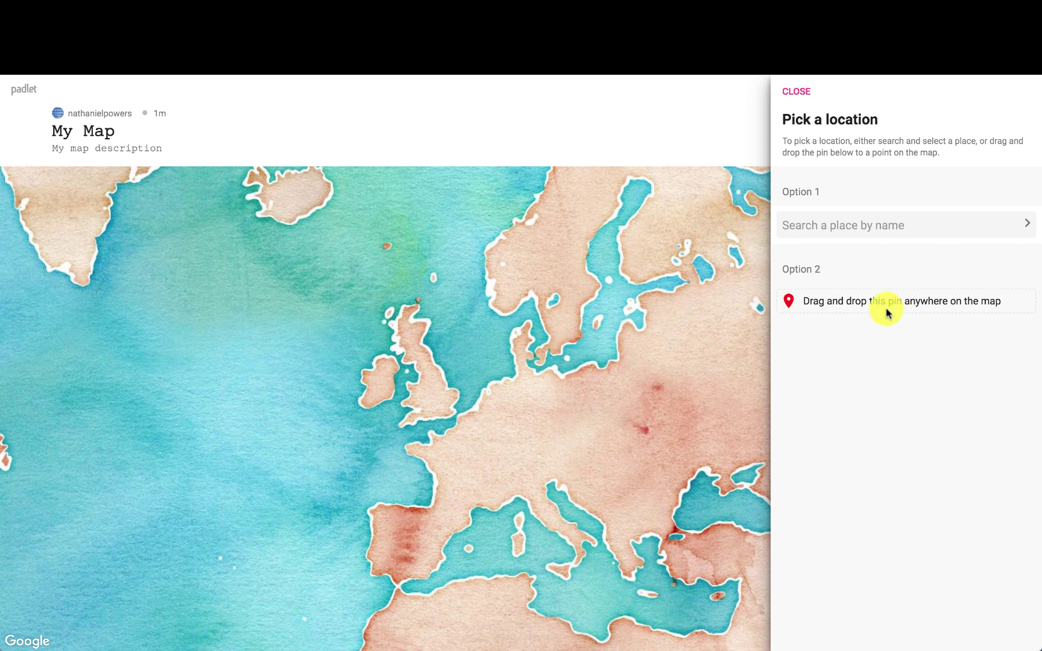
pyautogui.moveTo(886, 310); pyautogui.dragTo(553, 529)
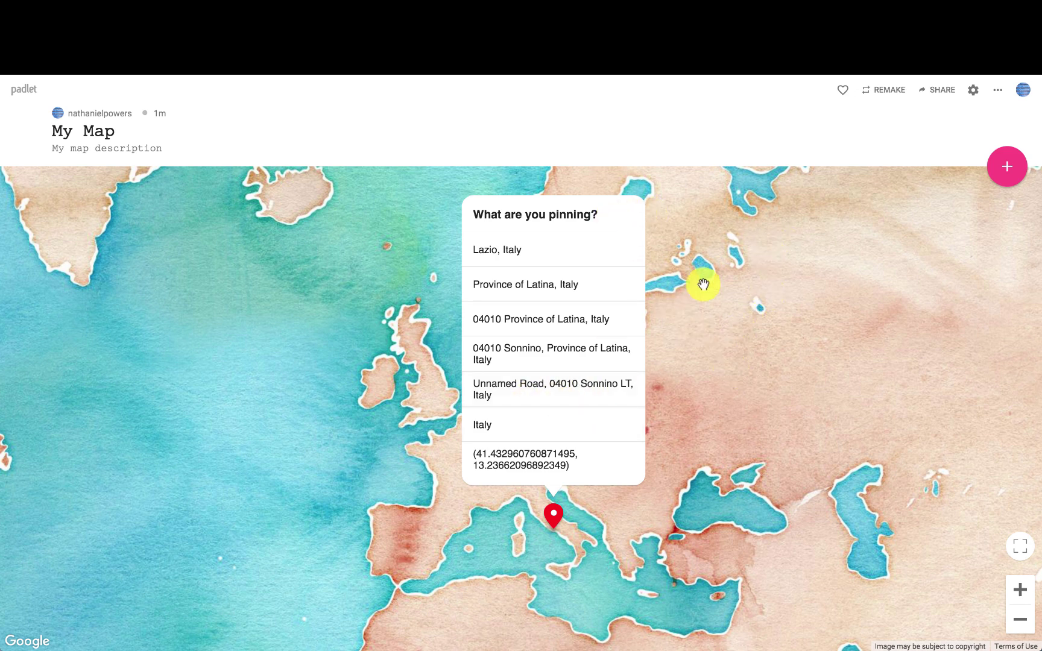
pyautogui.click(703, 284)
# Step: Add a post to the map by searching for the place "Rome" and choosing Rome, Italy
pyautogui.click(1007, 174)
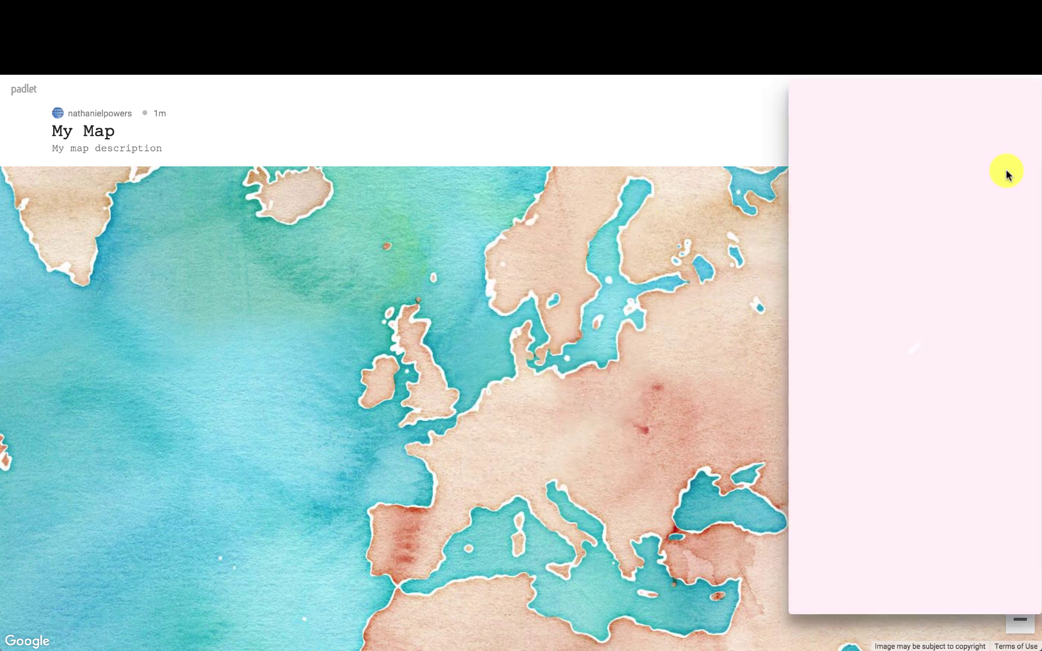
pyautogui.click(832, 220)
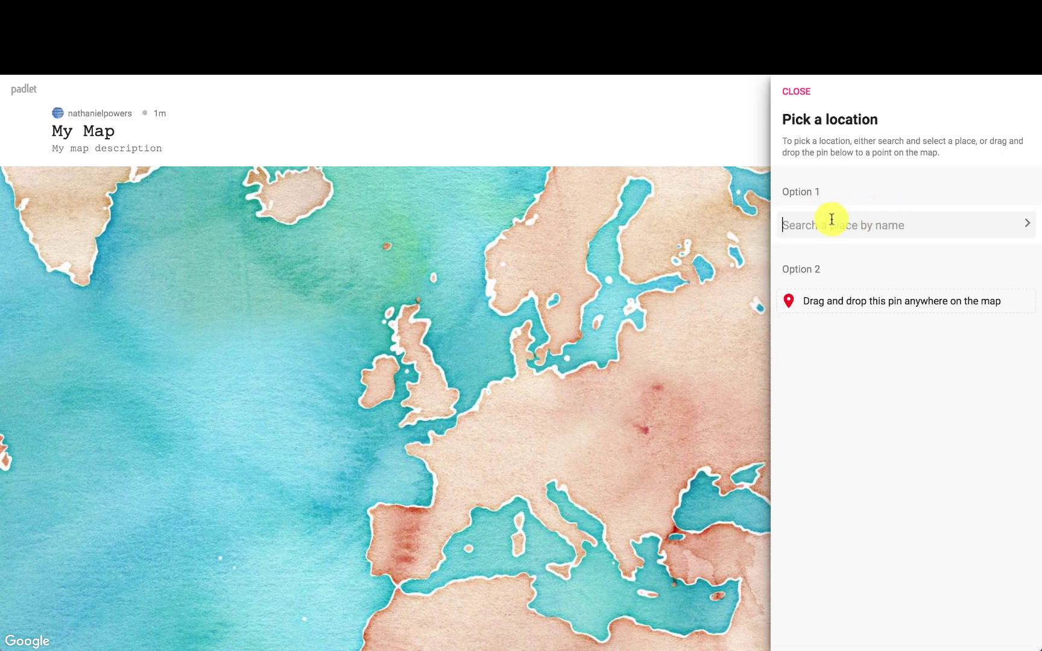
pyautogui.write('Rome')
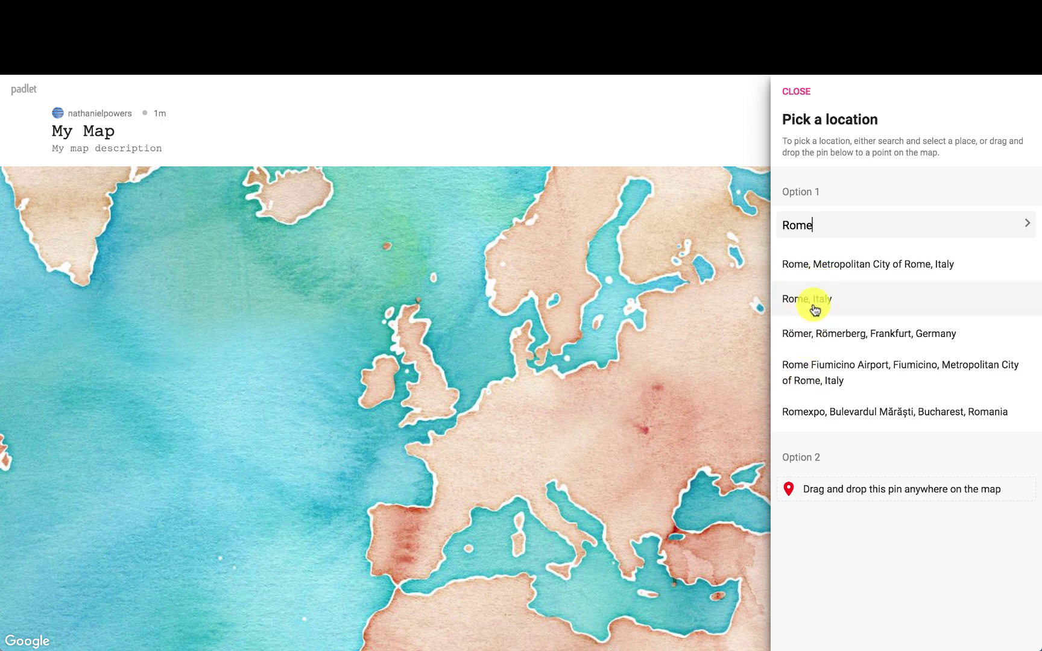
pyautogui.click(814, 309)
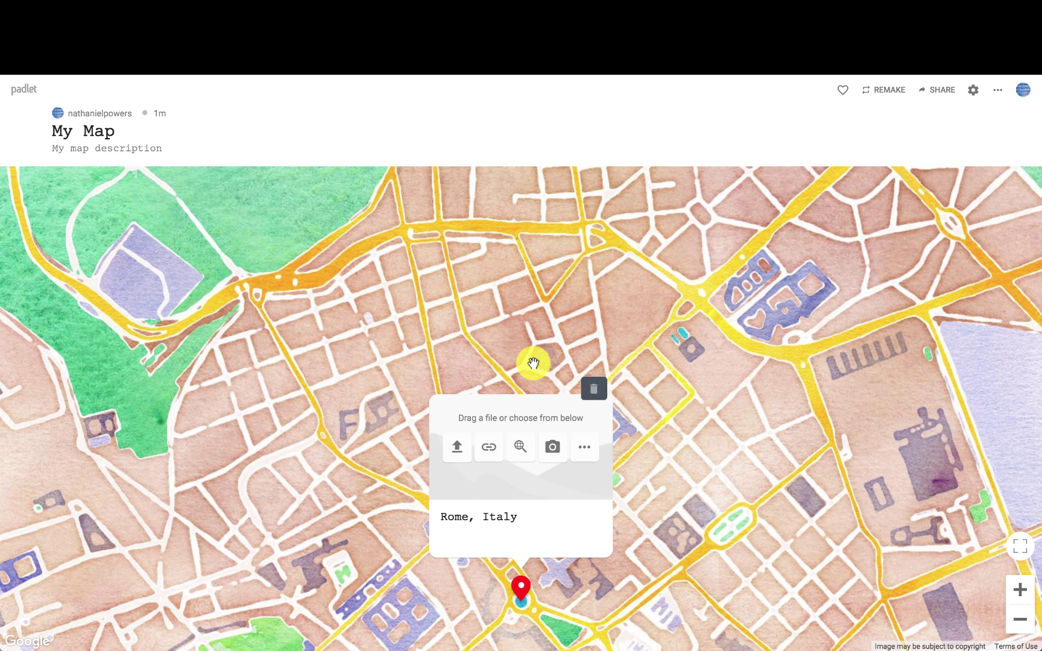
# Step: Upload coliseum.png from the computer to the Rome post and write "This is a lovely building!" as its text
pyautogui.click(455, 454)
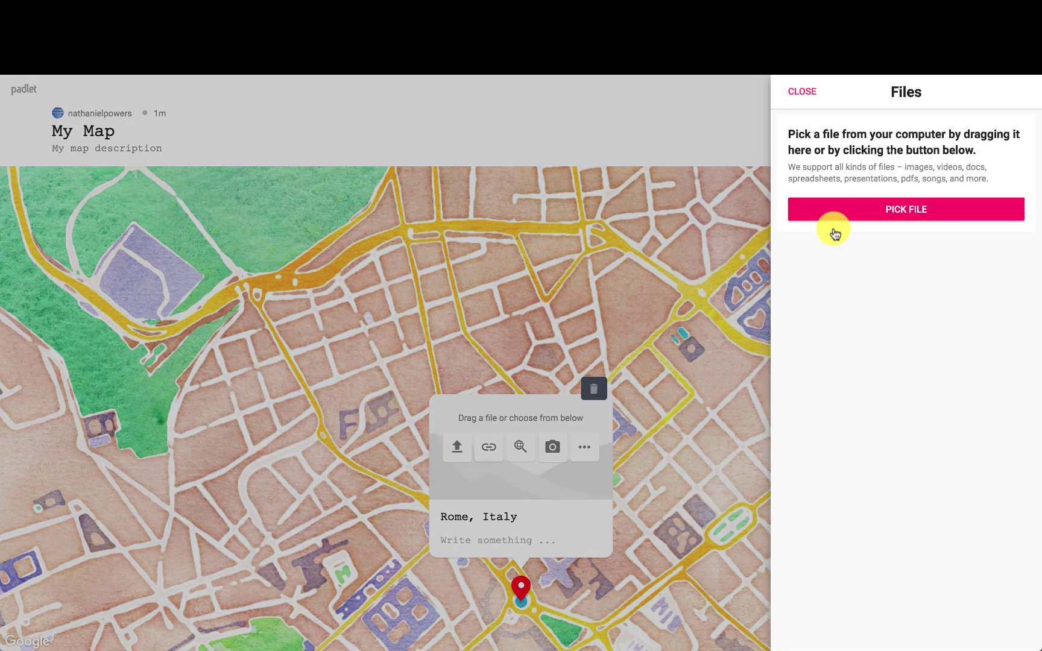
pyautogui.click(865, 213)
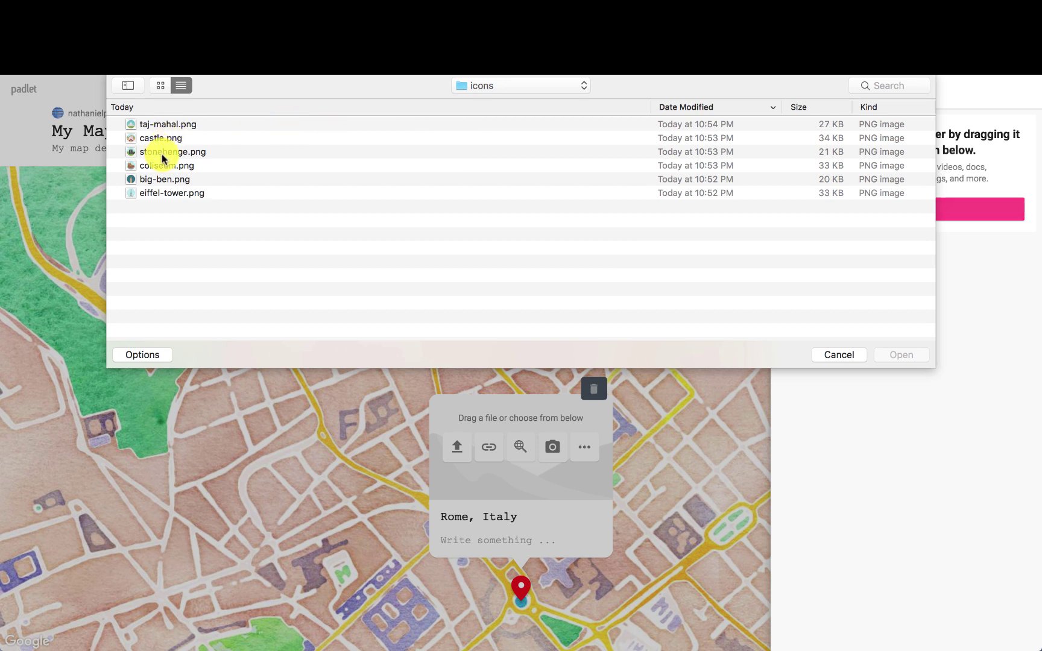
pyautogui.click(158, 169)
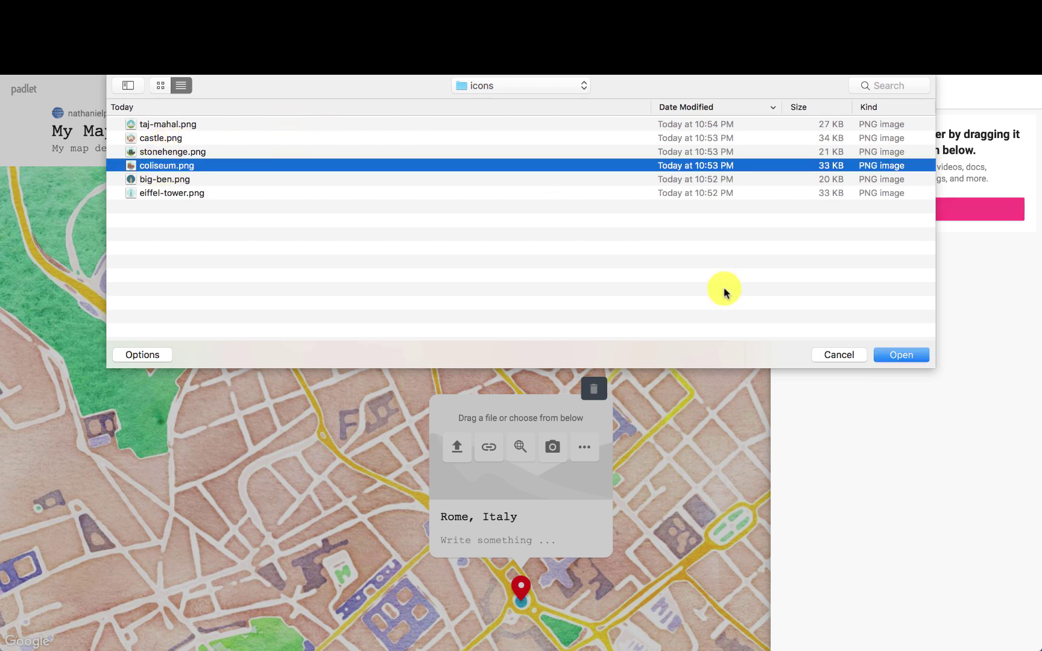
pyautogui.click(900, 356)
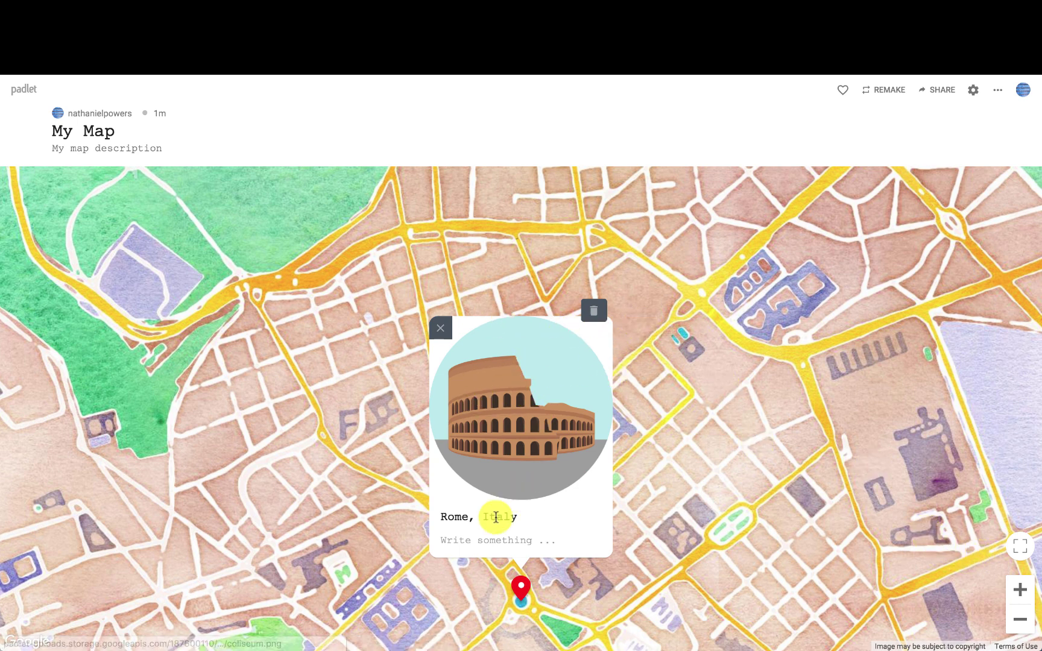
pyautogui.click(479, 544)
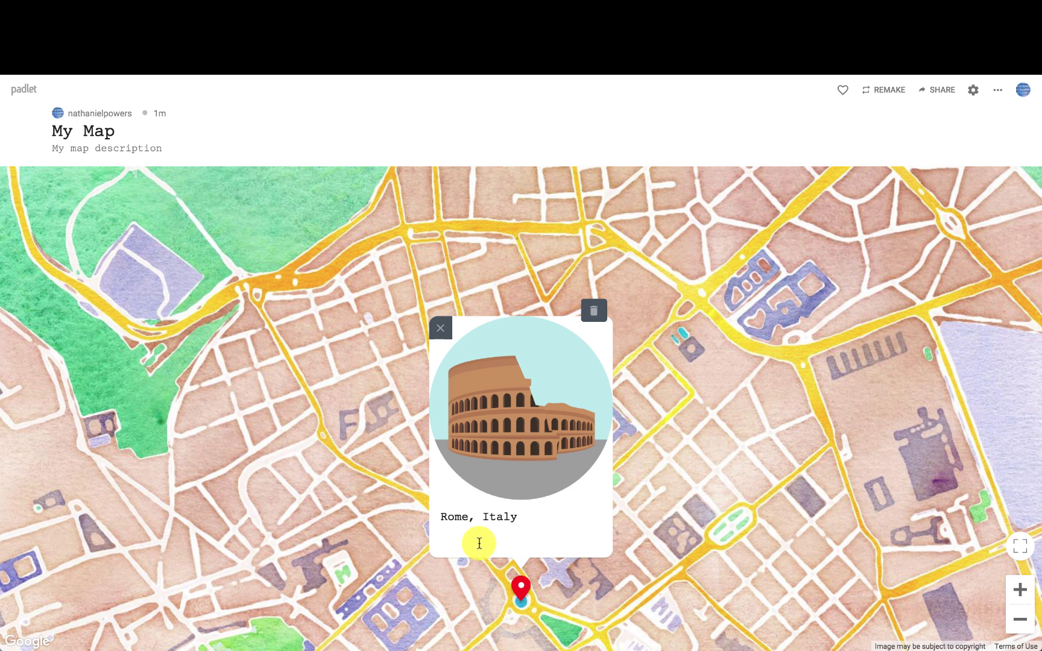
pyautogui.write('This is a lovely building!')
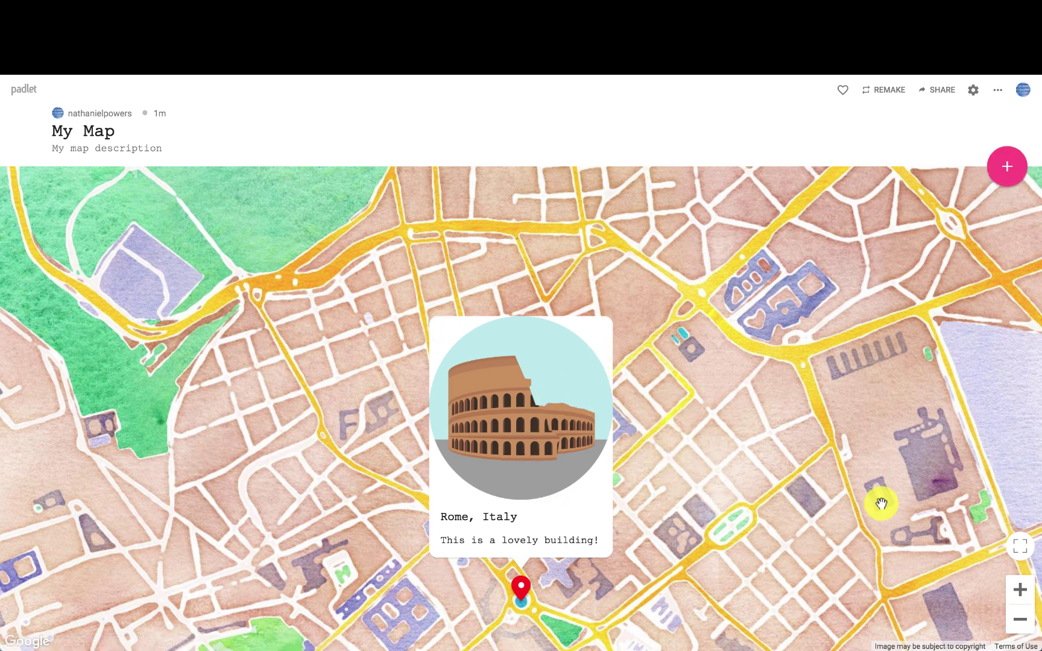
# Step: Close the Rome post, reopen it from its pin for editing, and view its image enlarged
pyautogui.click(1021, 621)
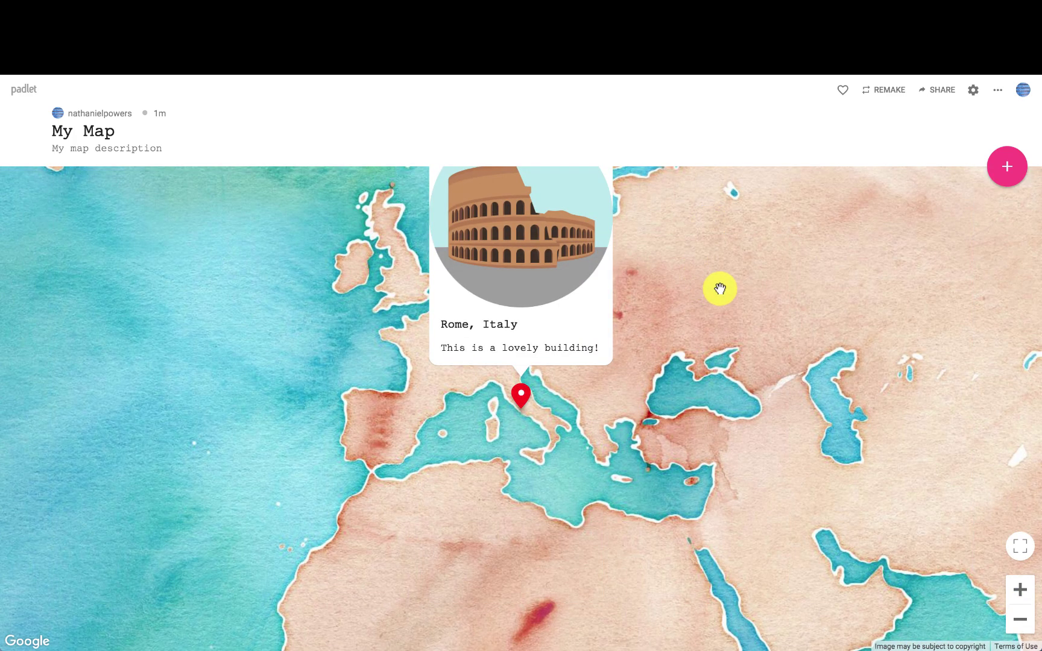
pyautogui.click(691, 331)
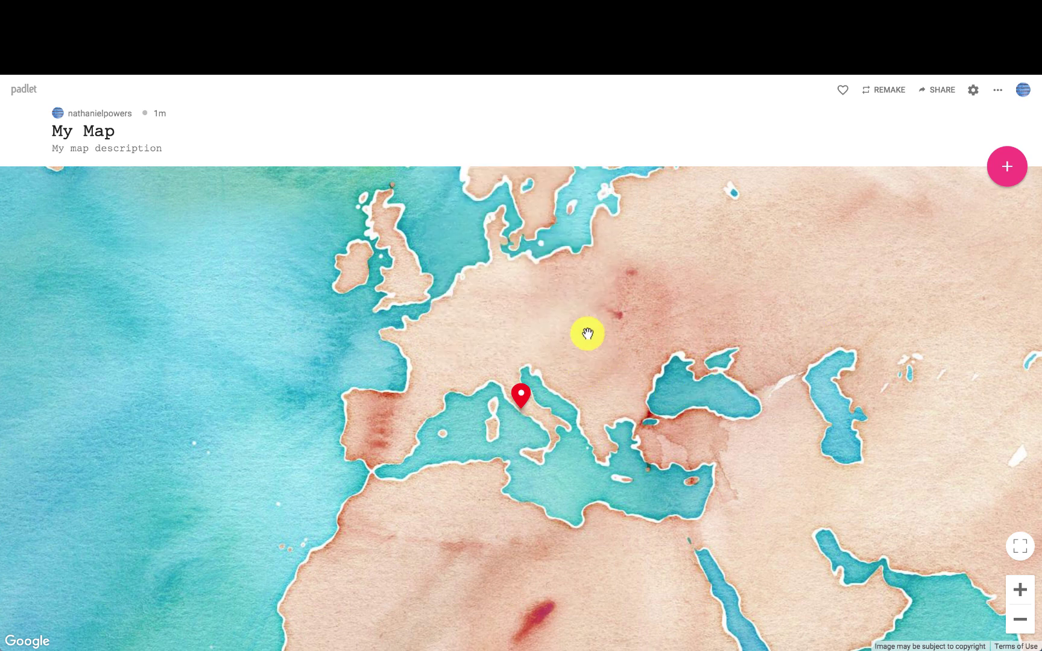
pyautogui.click(521, 396)
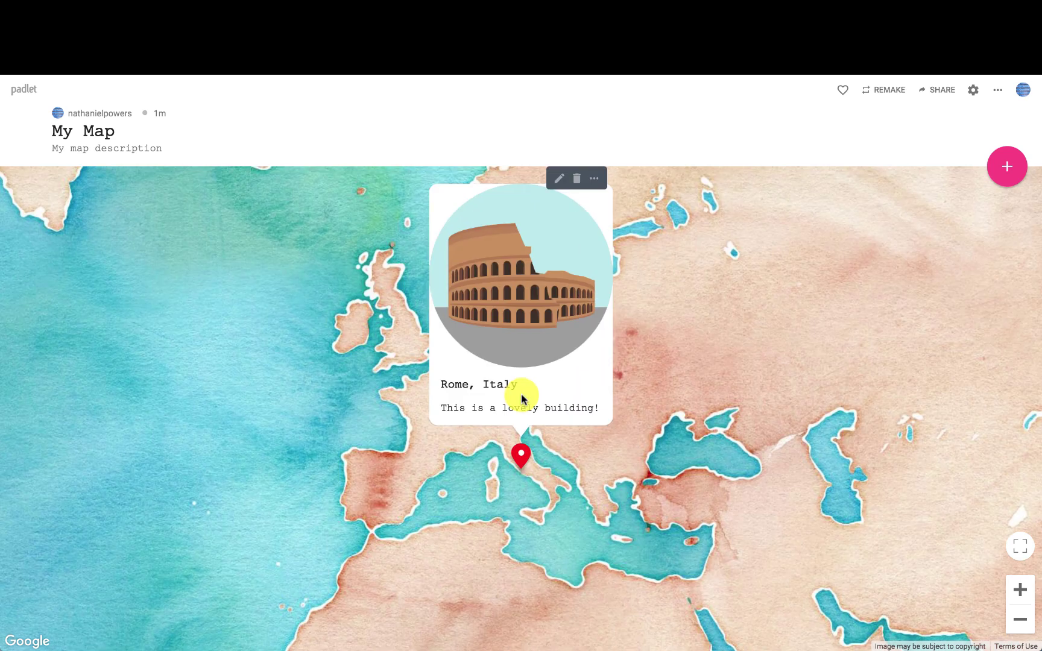
pyautogui.click(558, 179)
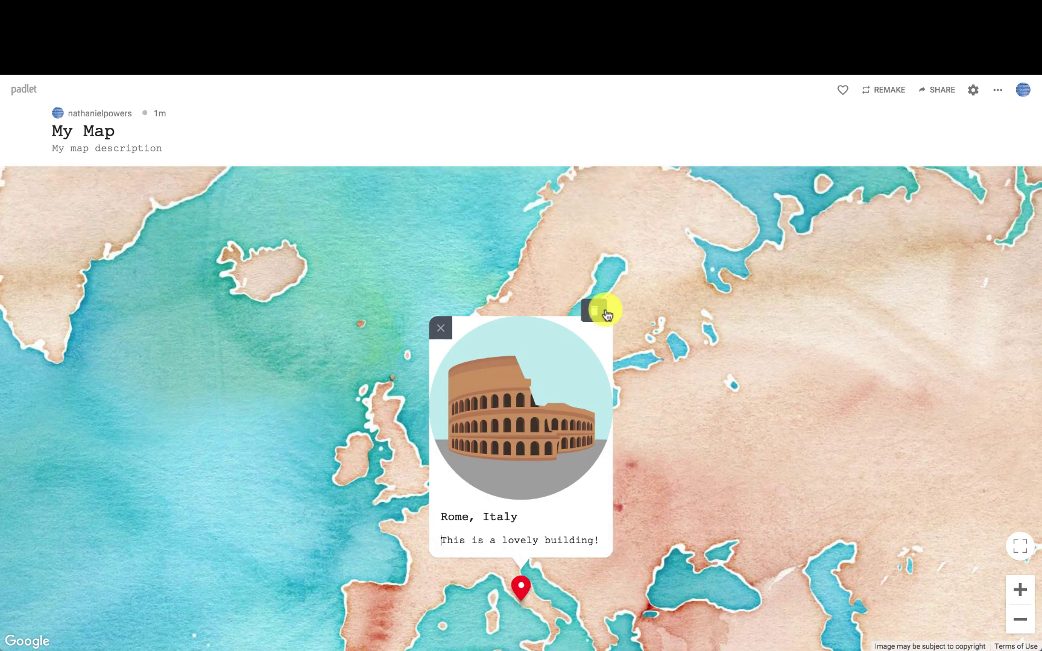
pyautogui.click(532, 426)
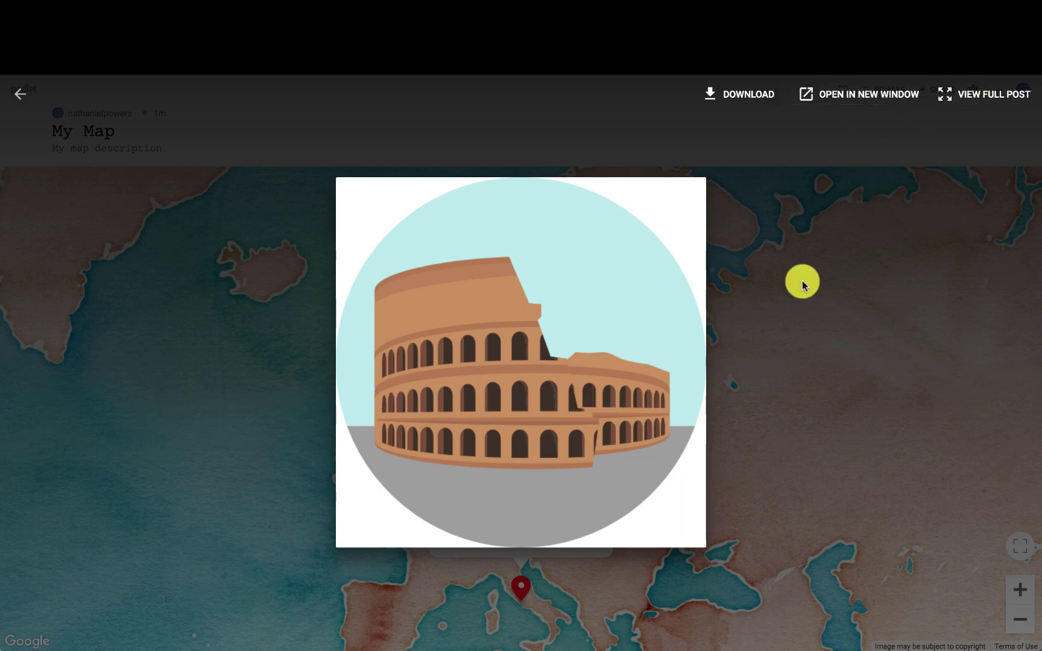
pyautogui.click(783, 315)
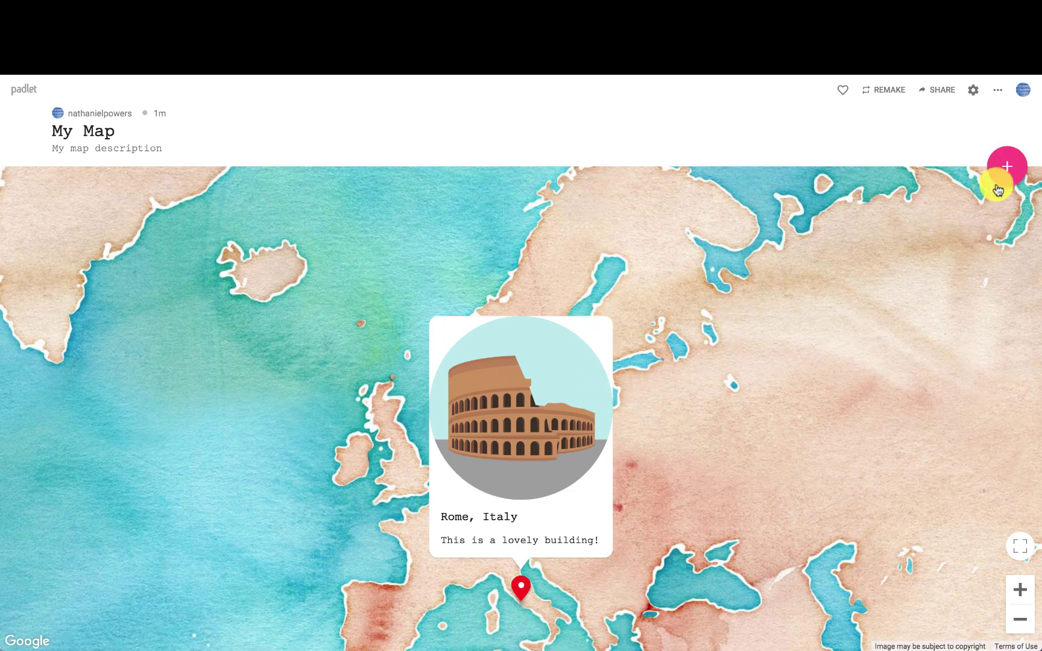
# Step: Add a post to the map by searching for "Neusc" and choosing Neuschwanstein Castle, Neuschwansteinstraße, Schwangau, Germany
pyautogui.click(1007, 181)
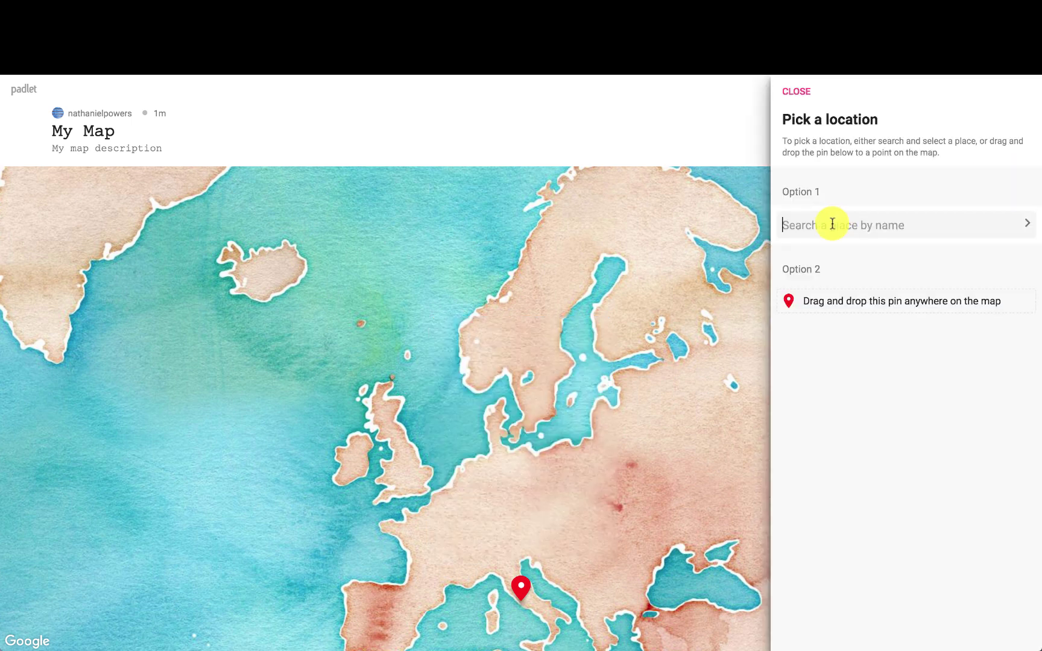
pyautogui.write('Neu')
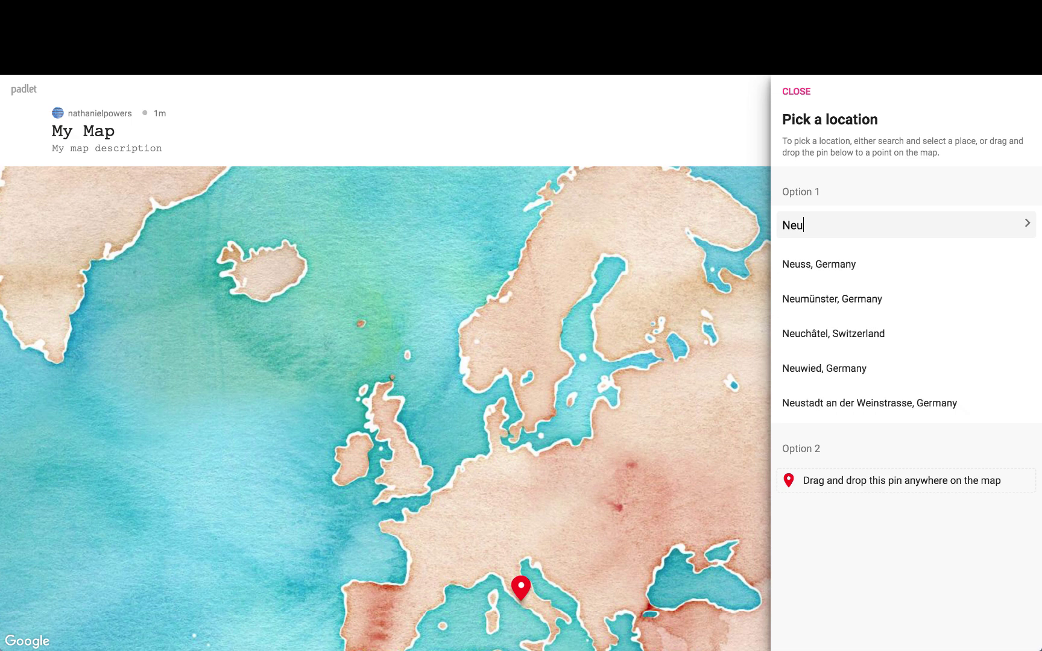
pyautogui.write('s')
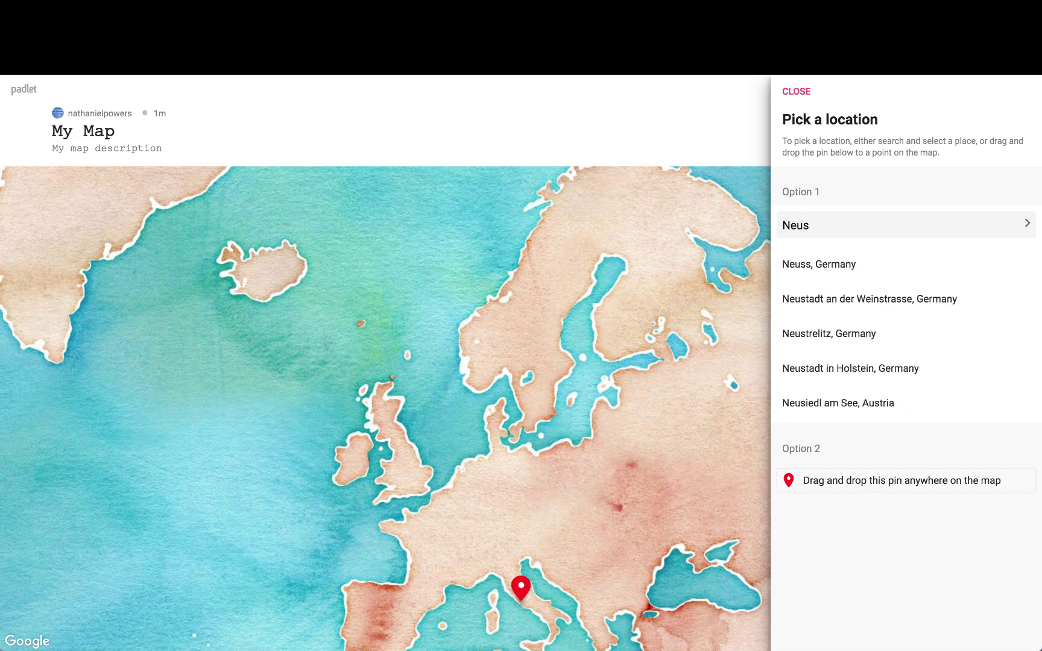
pyautogui.write('c')
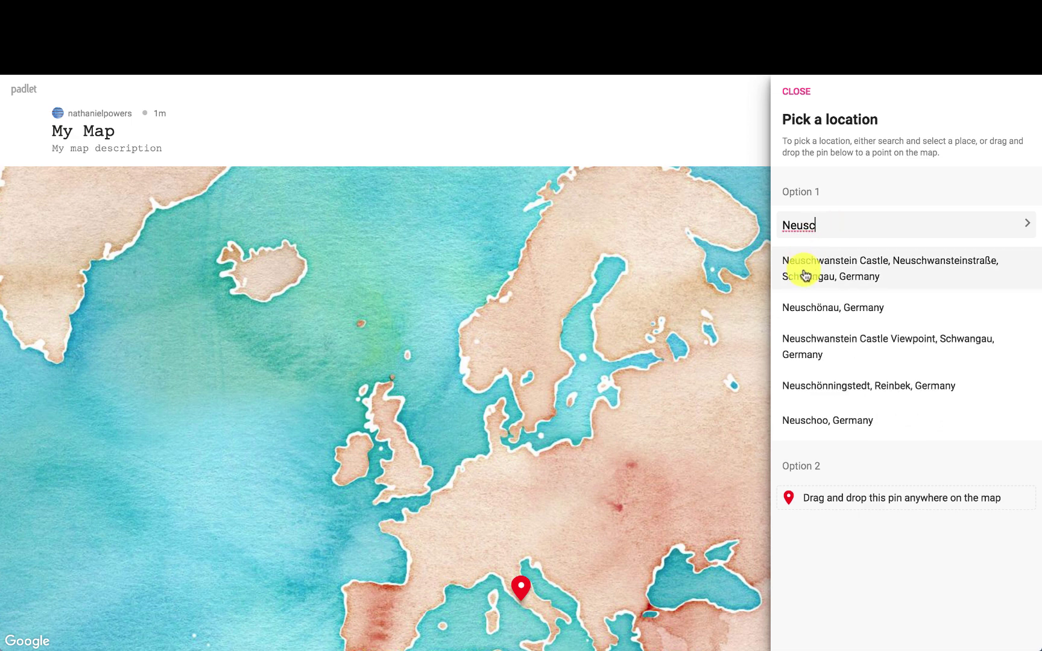
pyautogui.click(858, 266)
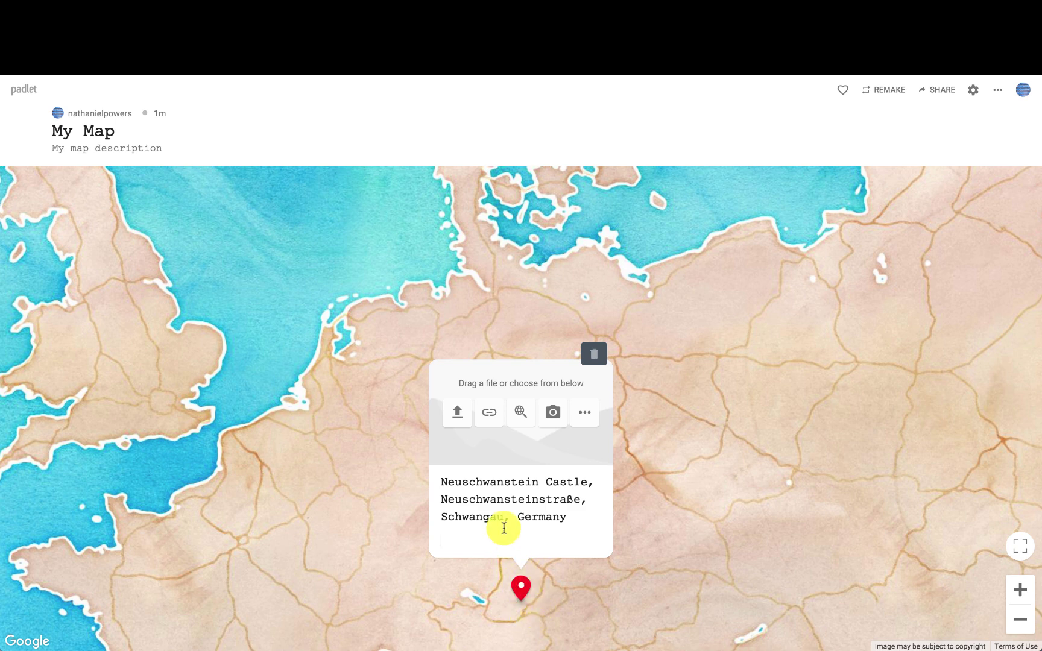
# Step: Upload castle.png from the computer's icons folder to the Neuschwanstein Castle post
pyautogui.click(458, 415)
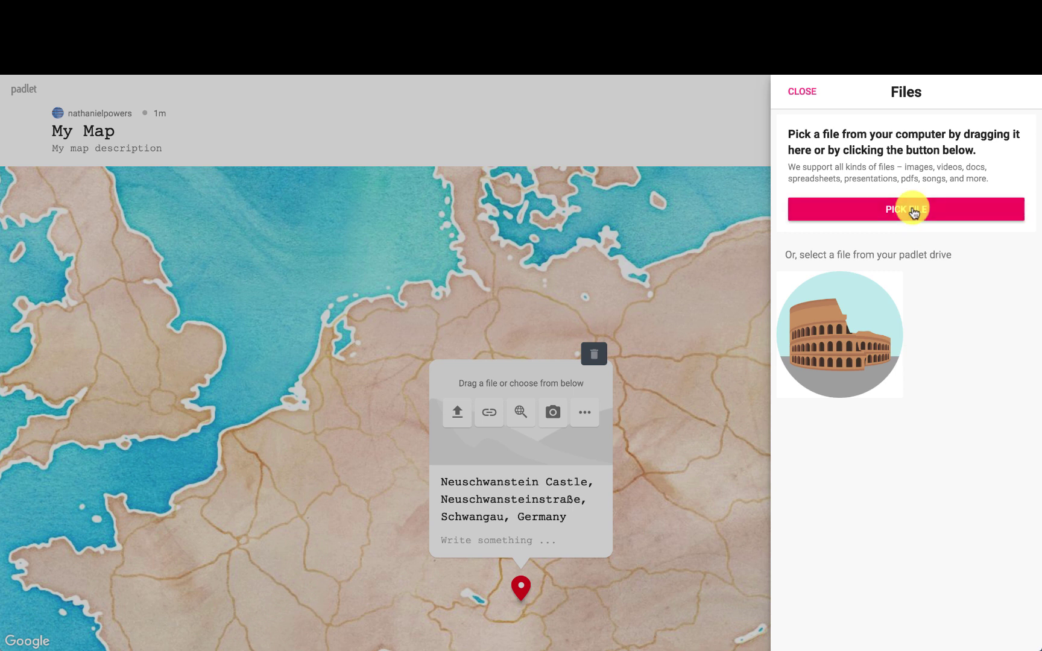
pyautogui.click(914, 211)
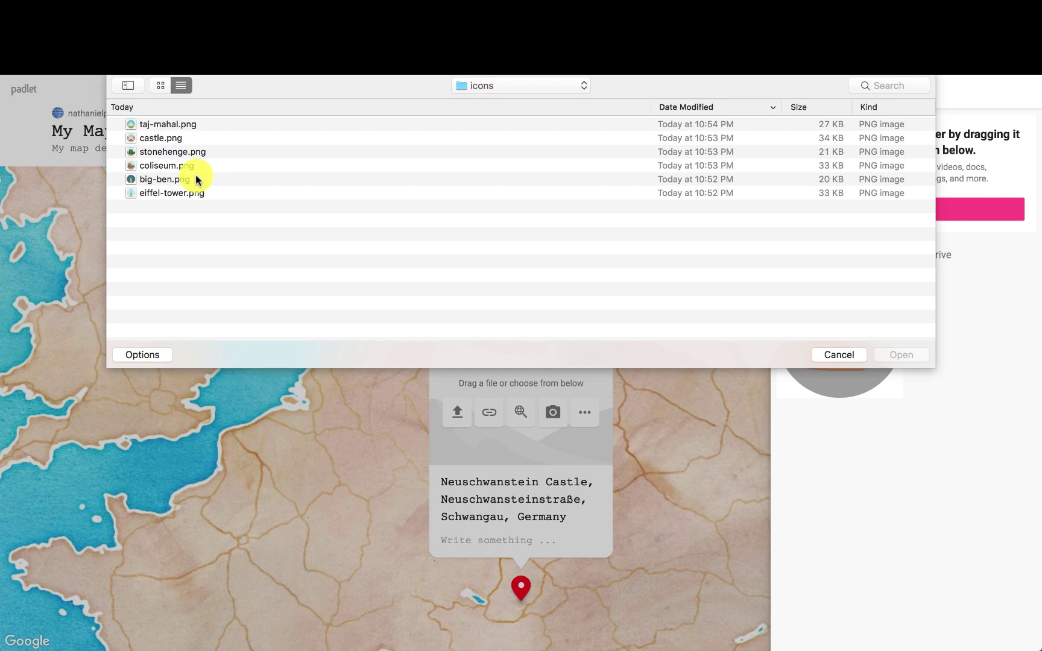
pyautogui.click(155, 138)
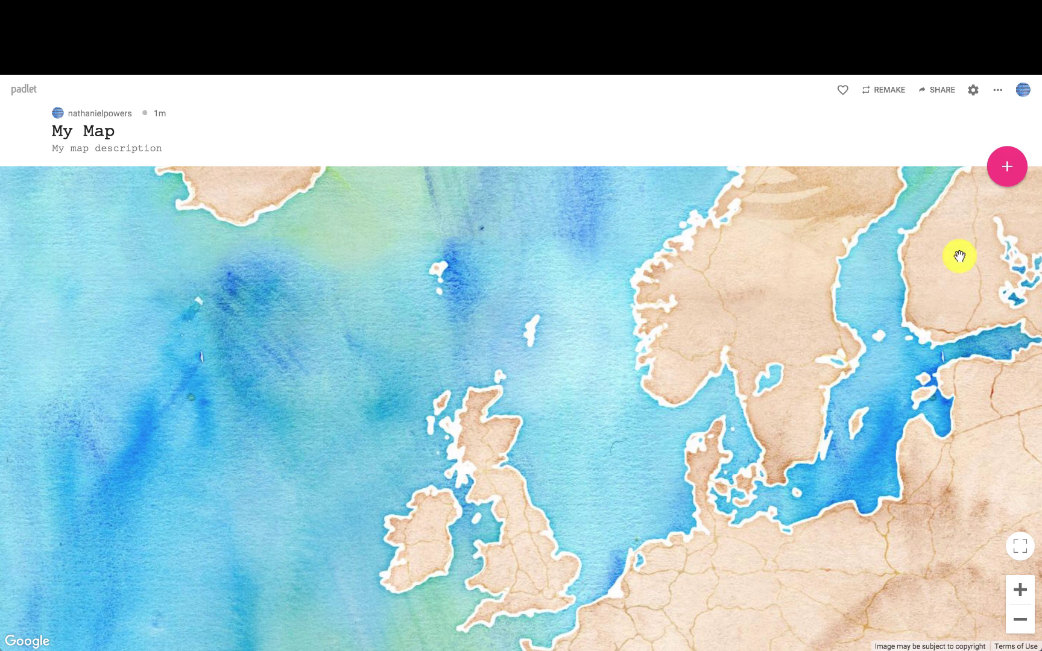
# Step: Add a post to the map by searching for "Stonehenge" and choosing Stonehenge, Salisbury, UK
pyautogui.click(1011, 175)
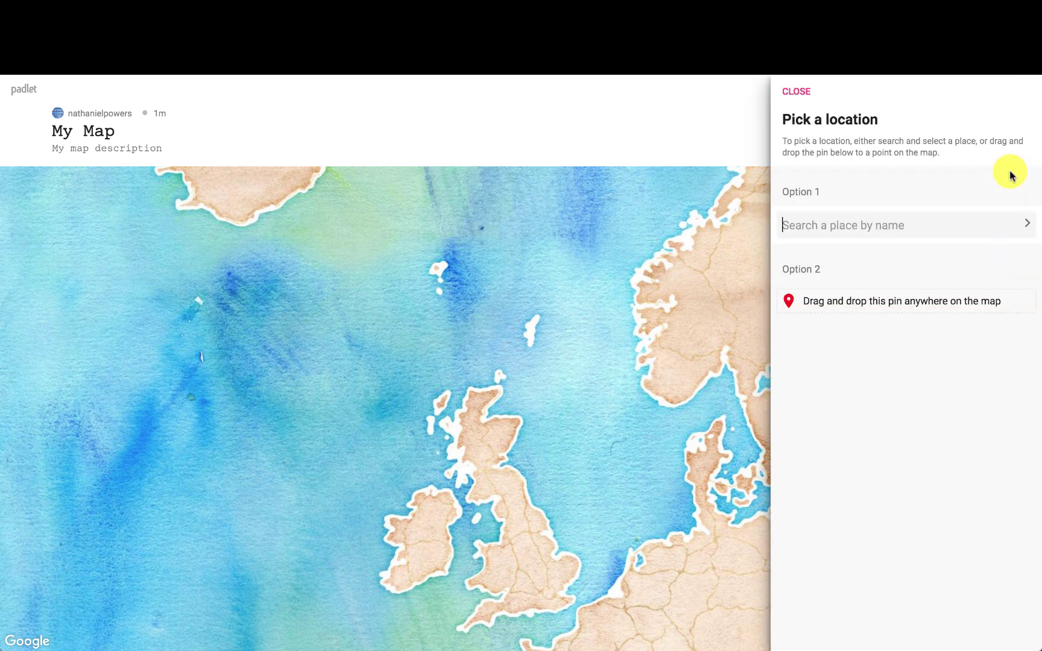
pyautogui.click(836, 225)
pyautogui.write('Stonehenge')
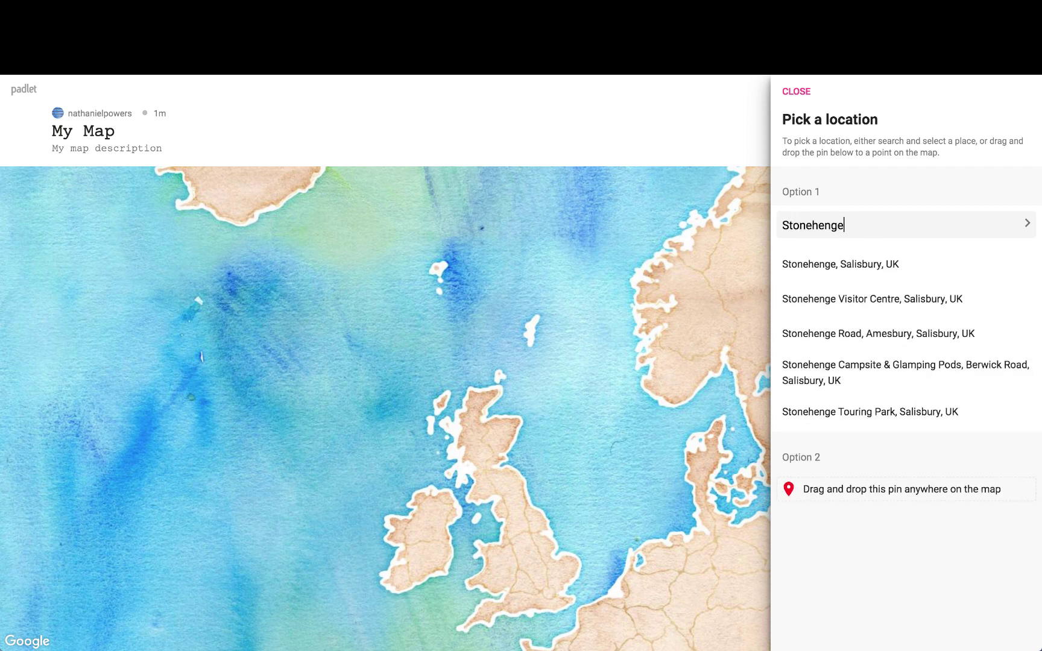
pyautogui.click(837, 263)
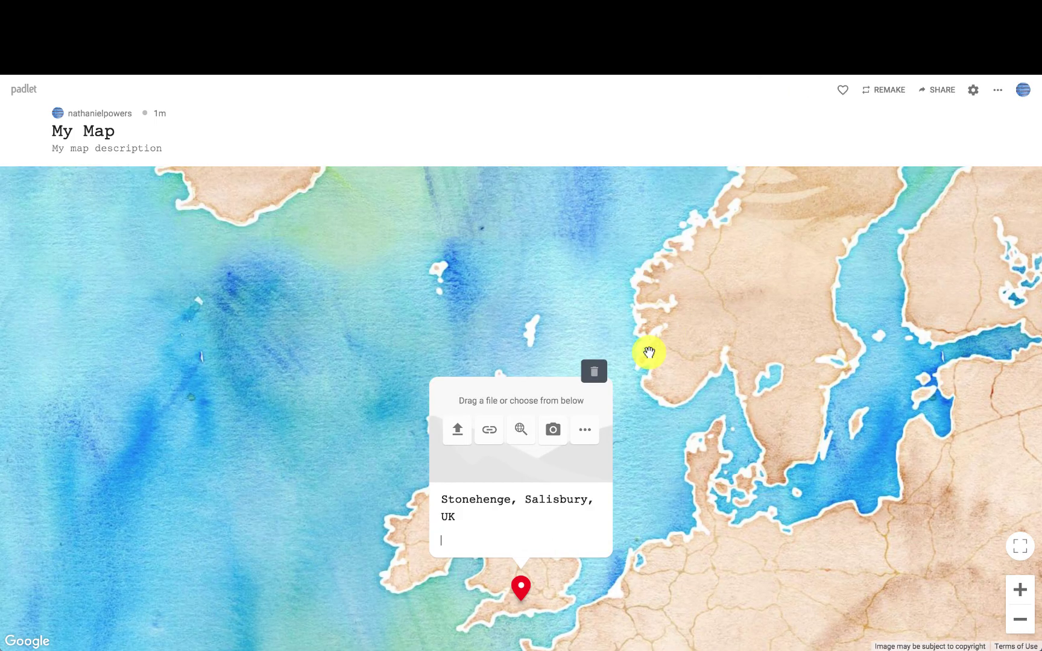
# Step: Look through the file upload choices and the full list of attachment types offered for the Stonehenge post
pyautogui.click(461, 433)
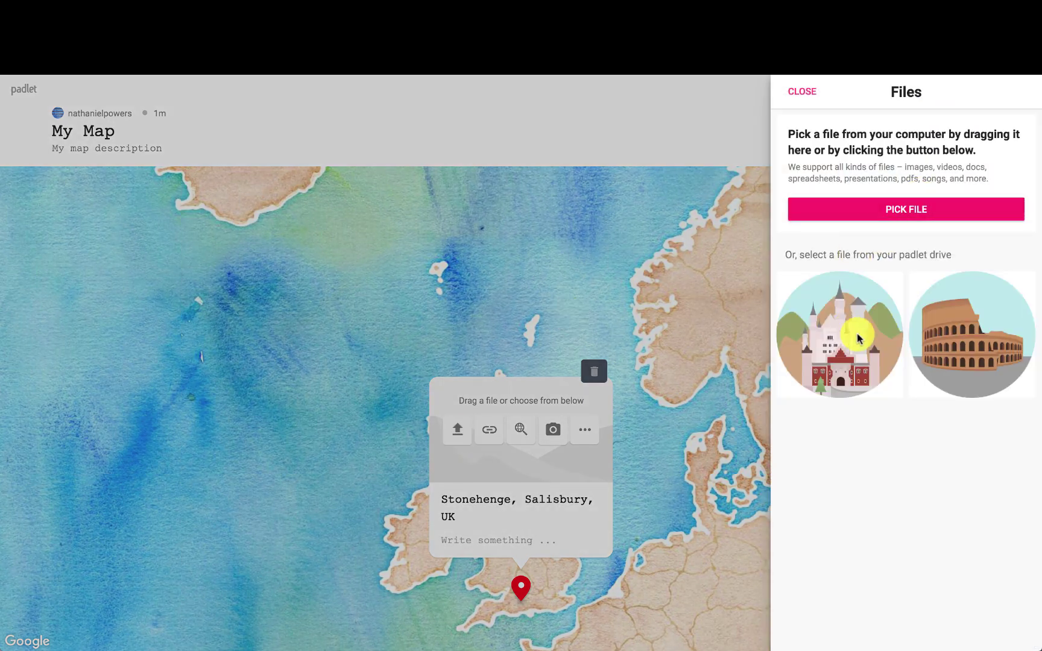
pyautogui.click(805, 92)
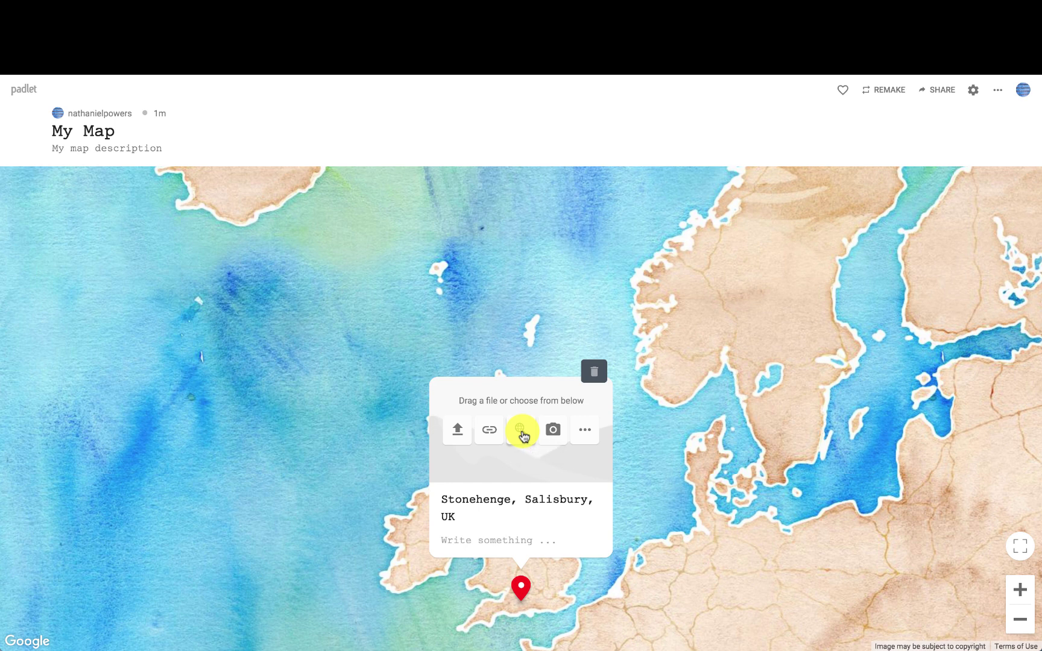
pyautogui.click(586, 433)
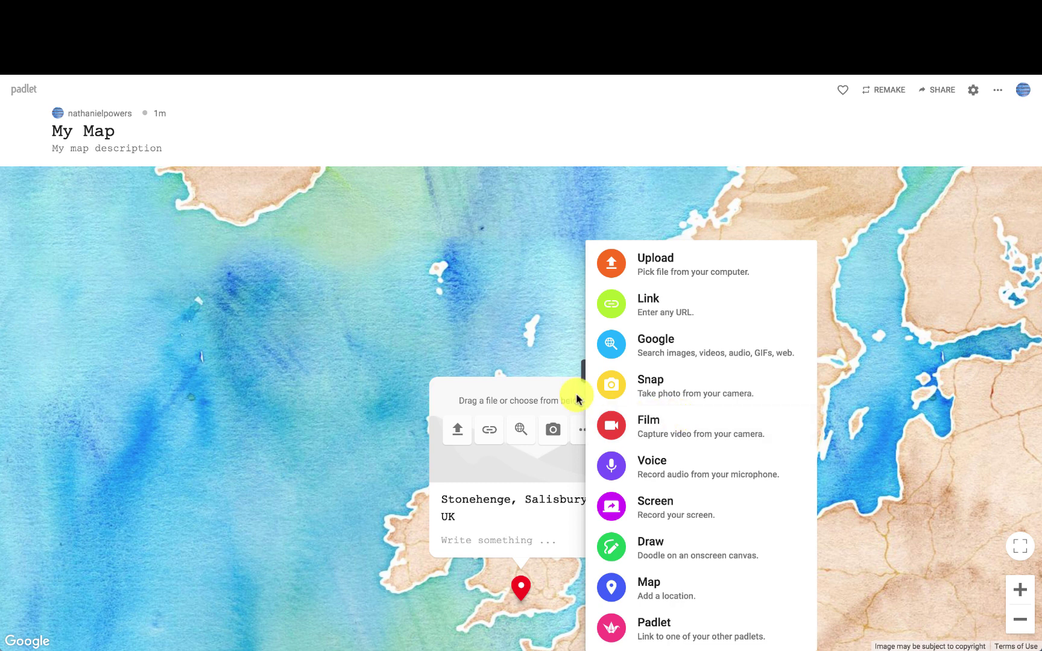
pyautogui.click(540, 392)
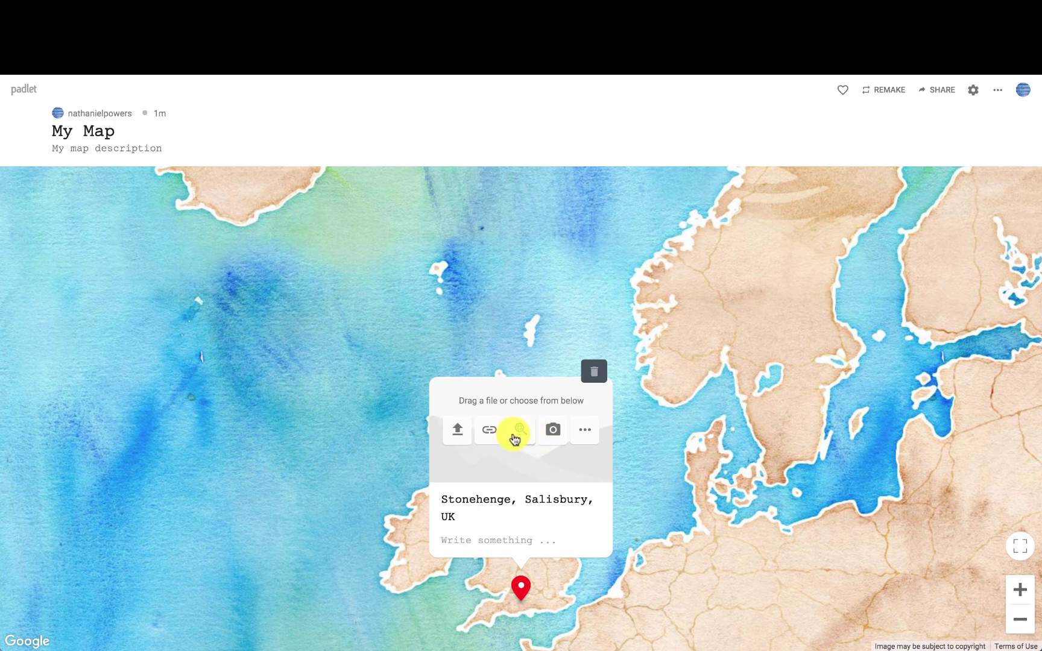
# Step: Upload stonehenge.png from the computer to the Stonehenge post
pyautogui.click(455, 434)
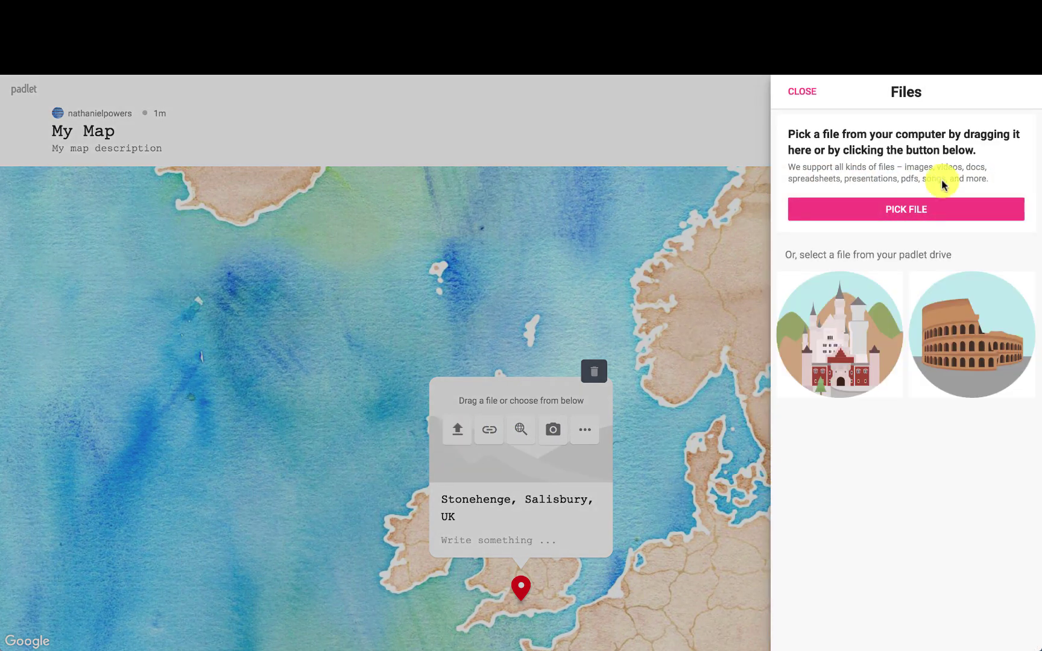
pyautogui.click(907, 206)
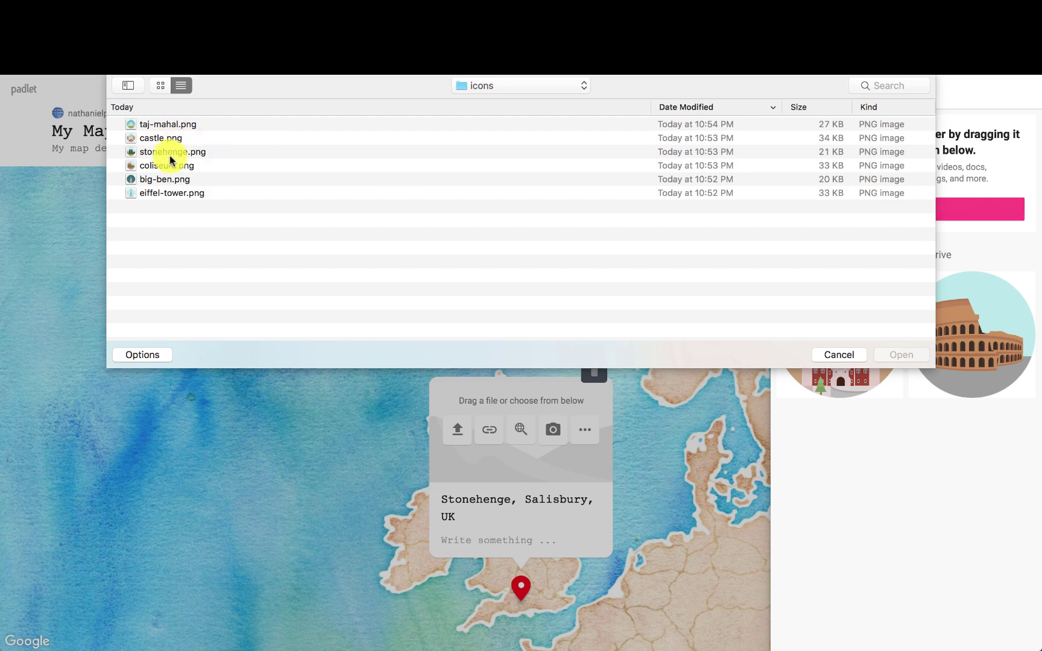
pyautogui.click(168, 153)
pyautogui.click(901, 354)
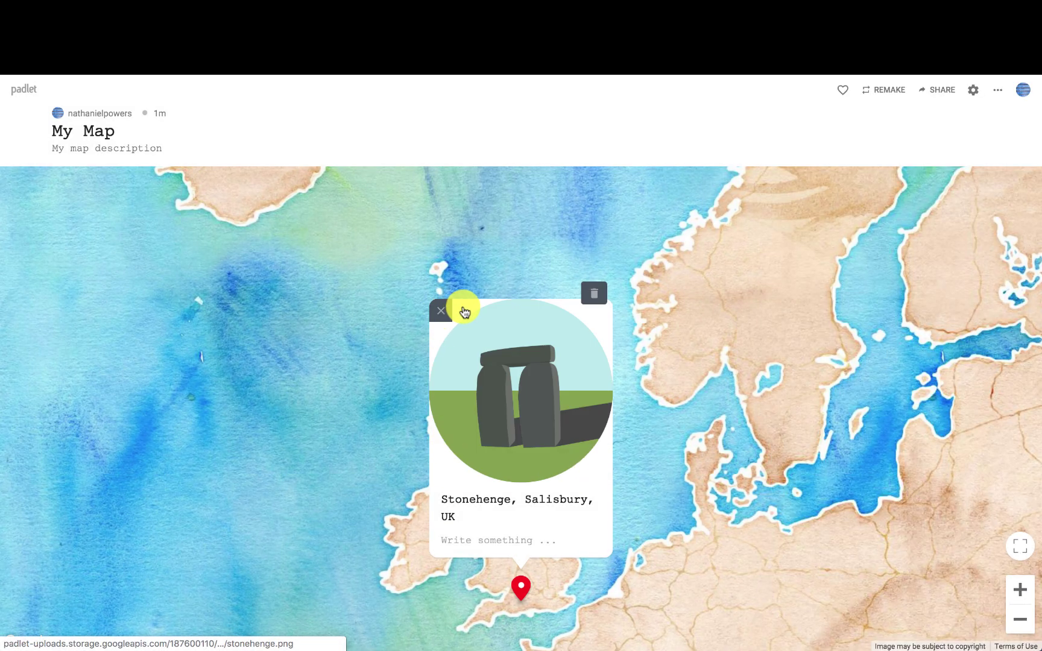
# Step: Delete the Stonehenge post with the uploaded drawing from the map
pyautogui.click(588, 295)
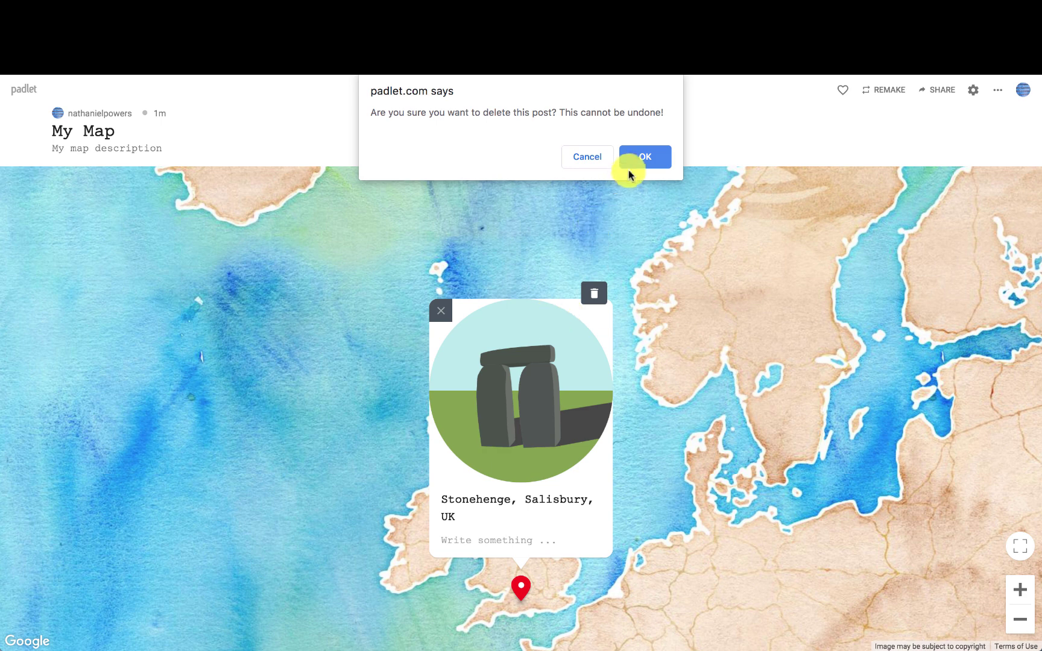
pyautogui.click(645, 157)
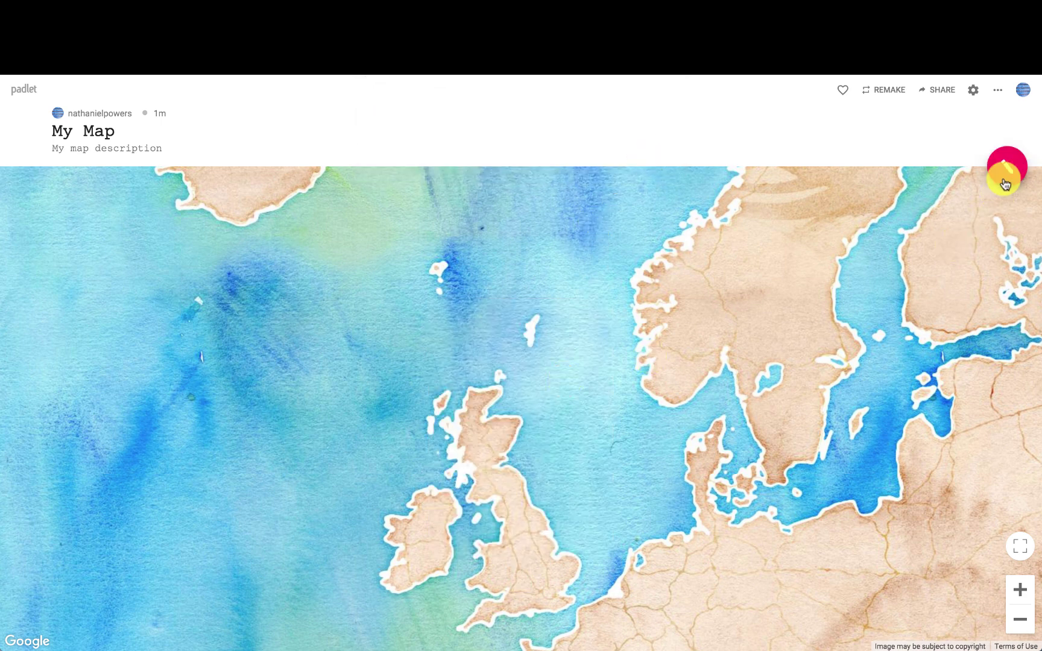
# Step: Add a new post to the map by searching for "stoneh" and choosing Stonehenge, Salisbury, UK
pyautogui.click(1004, 172)
pyautogui.click(807, 225)
pyautogui.write('stonehe')
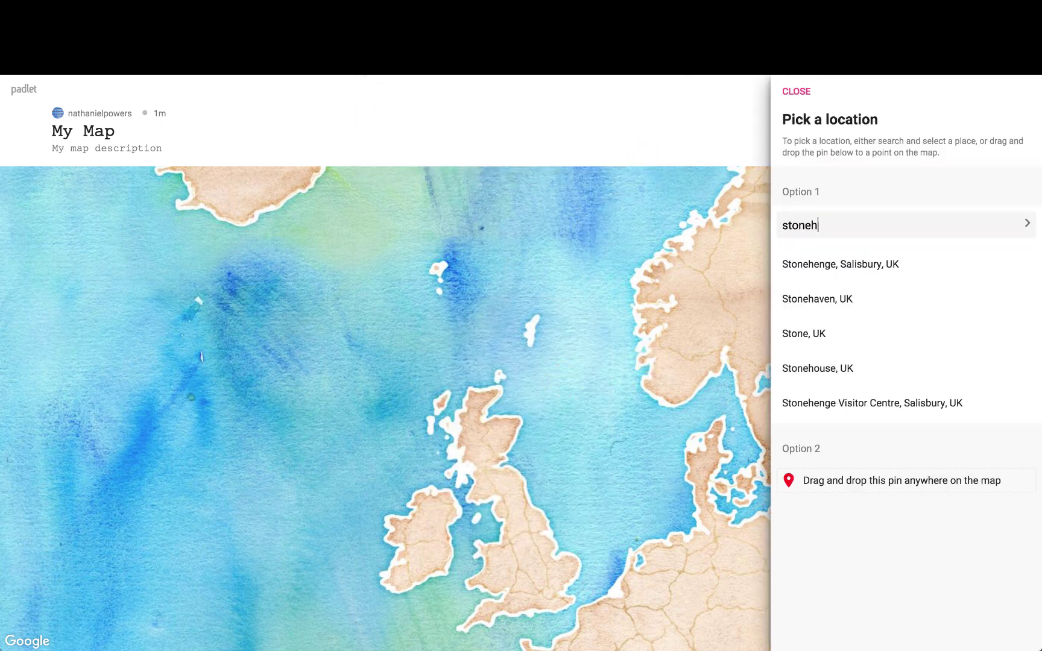
pyautogui.click(806, 266)
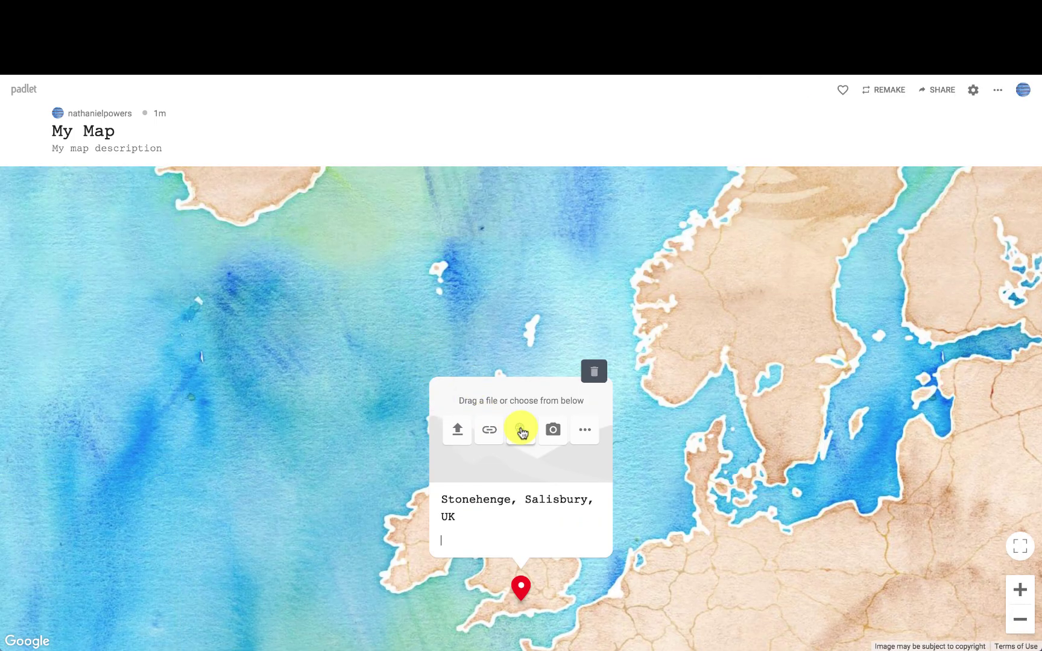
pyautogui.click(522, 432)
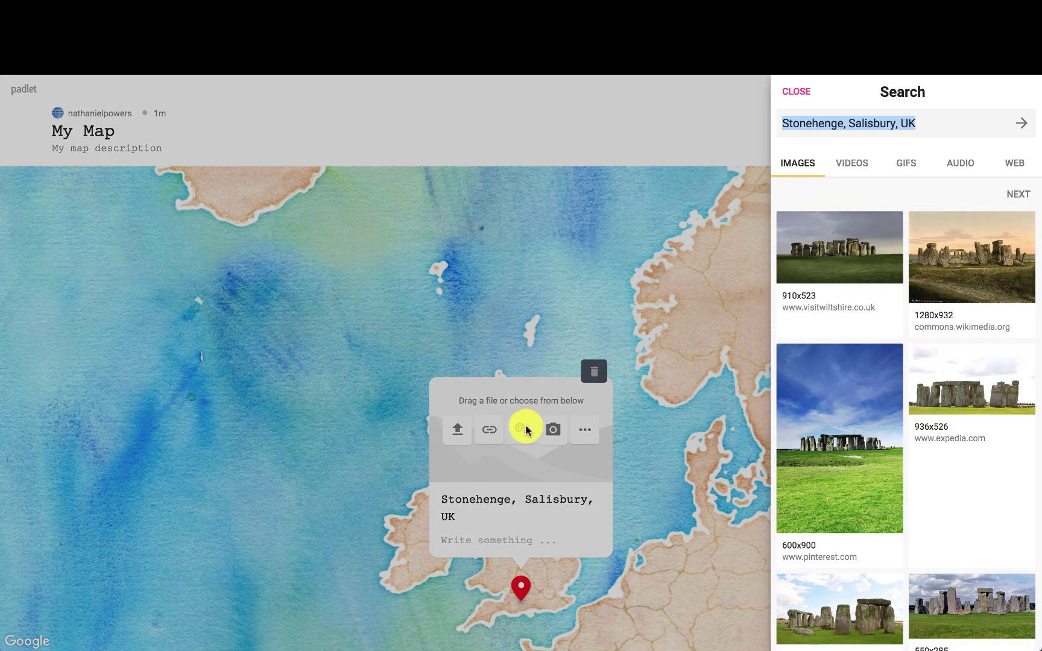
pyautogui.scroll(-4, 860, 416)
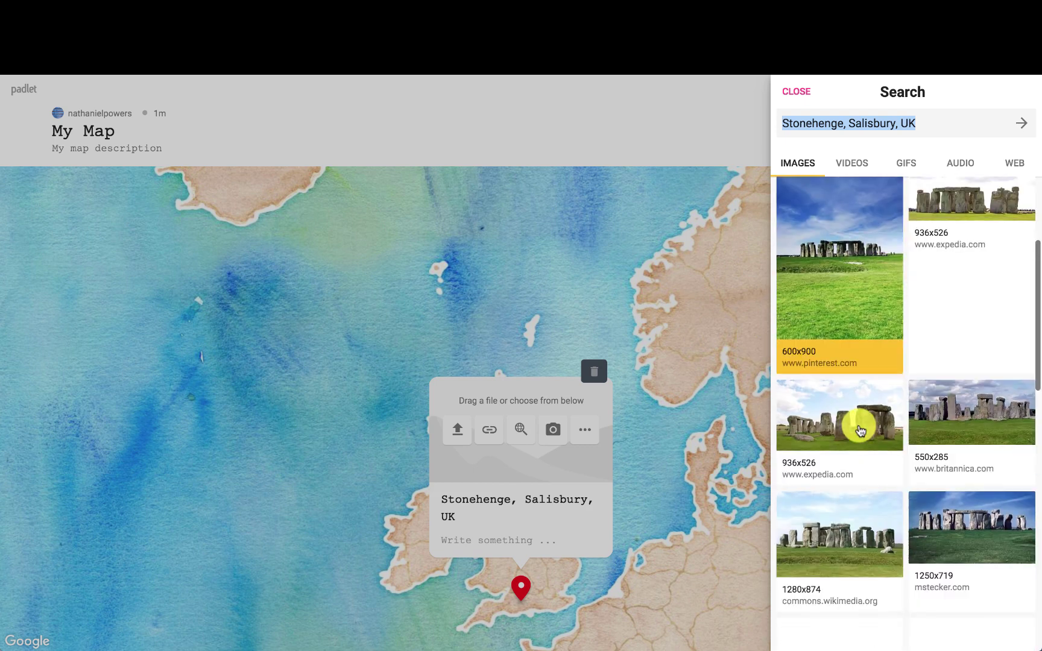
pyautogui.scroll(-3, 860, 429)
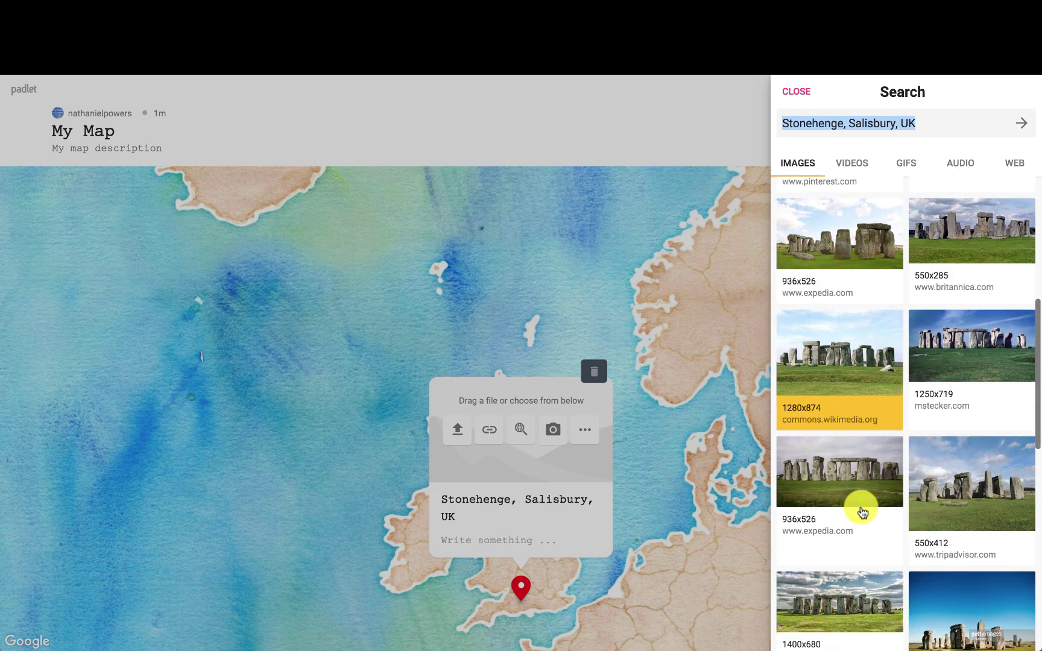
pyautogui.scroll(-4, 862, 512)
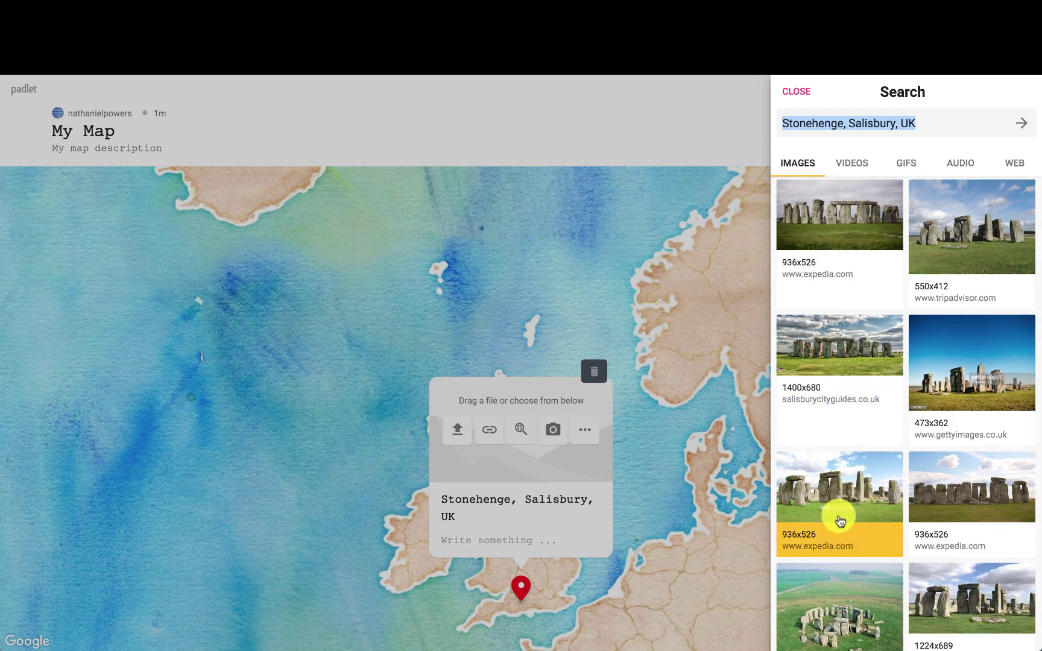
pyautogui.scroll(-1, 850, 494)
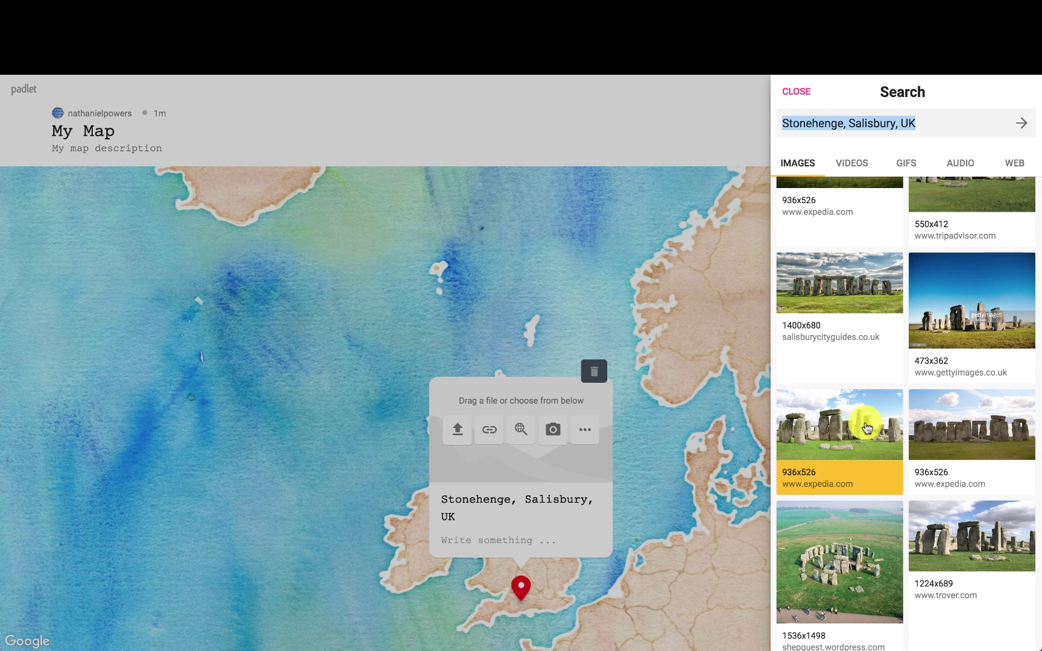
pyautogui.click(842, 414)
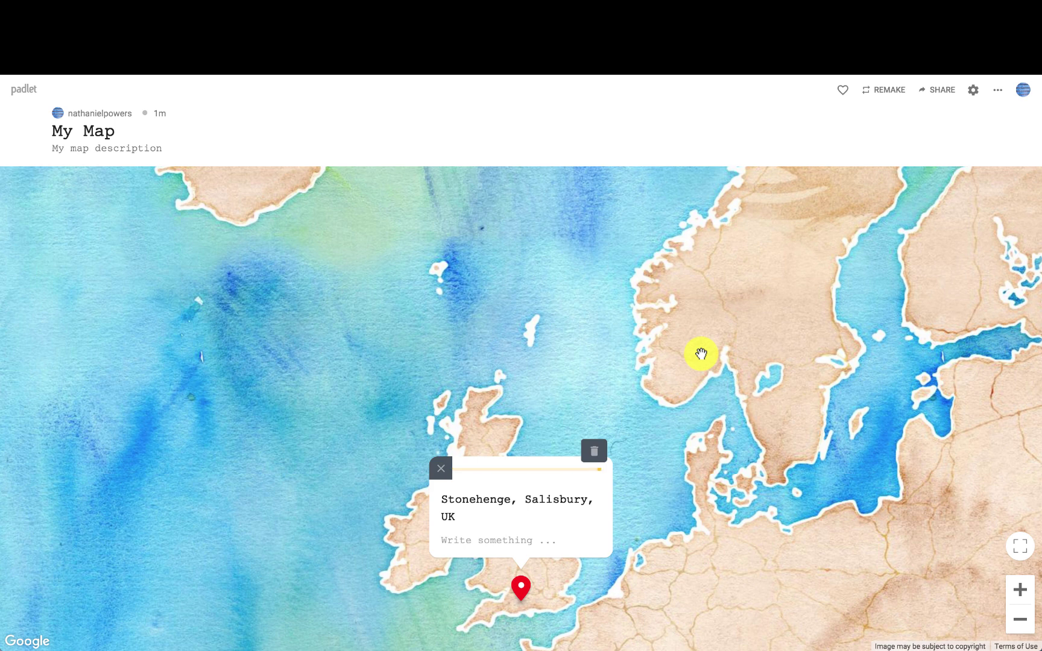
# Step: Write "These stones are so tall!" as the Stonehenge post's text and close the post
pyautogui.click(489, 533)
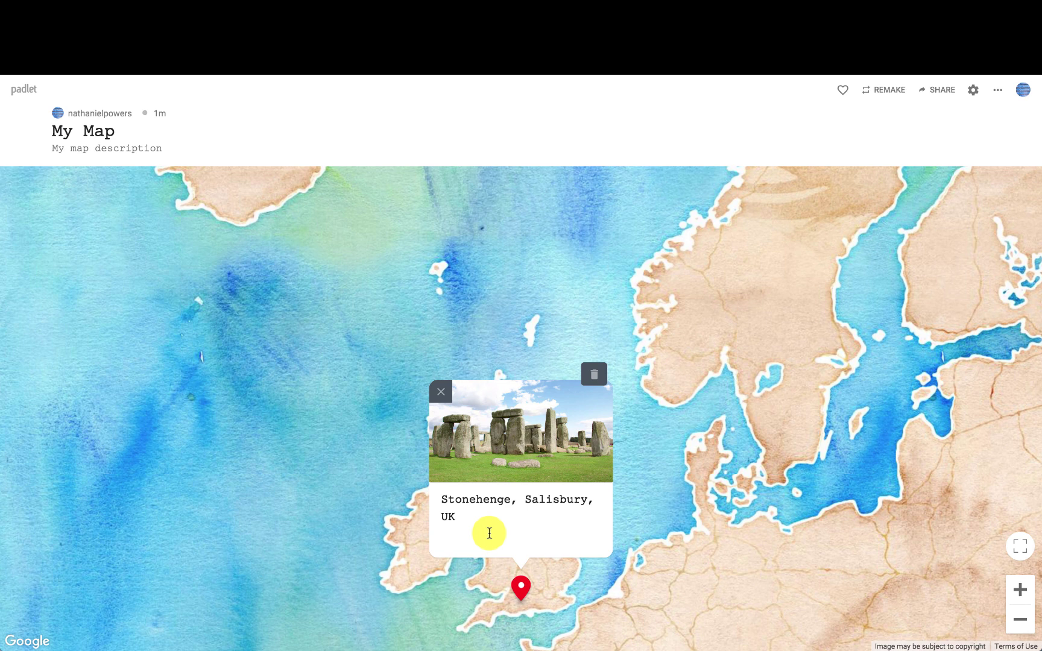
pyautogui.write('These stones are so')
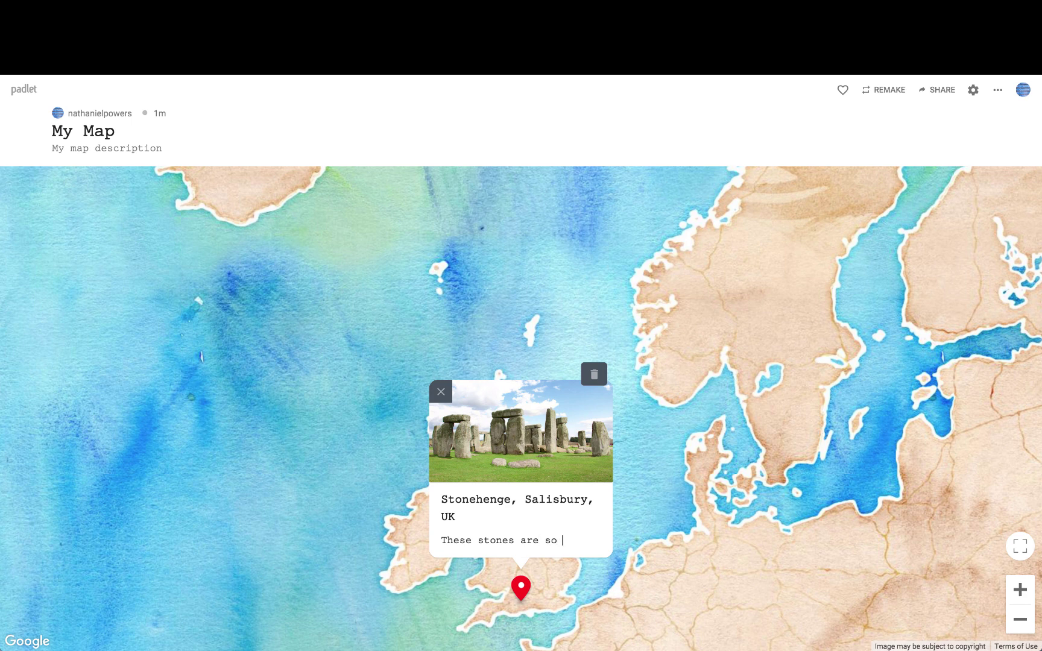
pyautogui.write(' tall!')
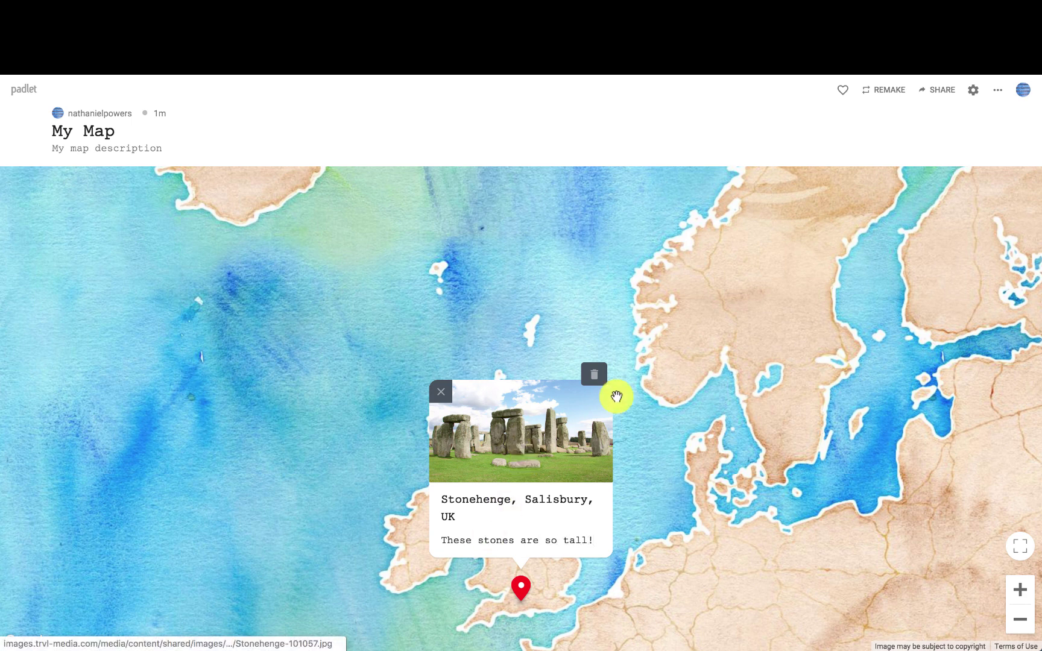
pyautogui.click(655, 435)
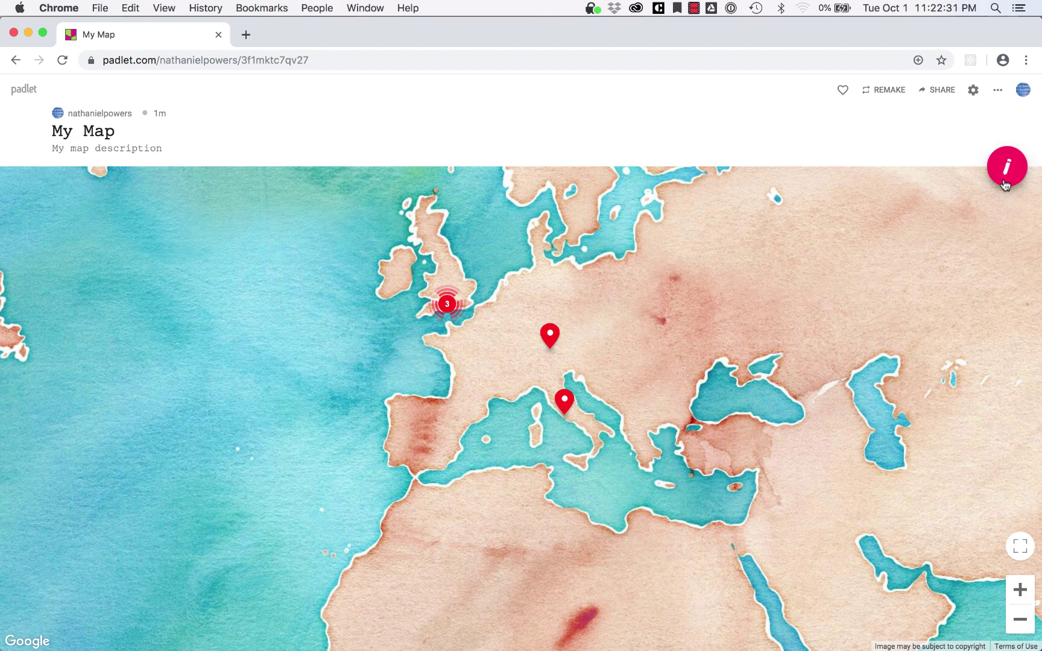
# Step: Add a post to the map by searching for "Paris" and choosing Paris, France
pyautogui.click(1007, 167)
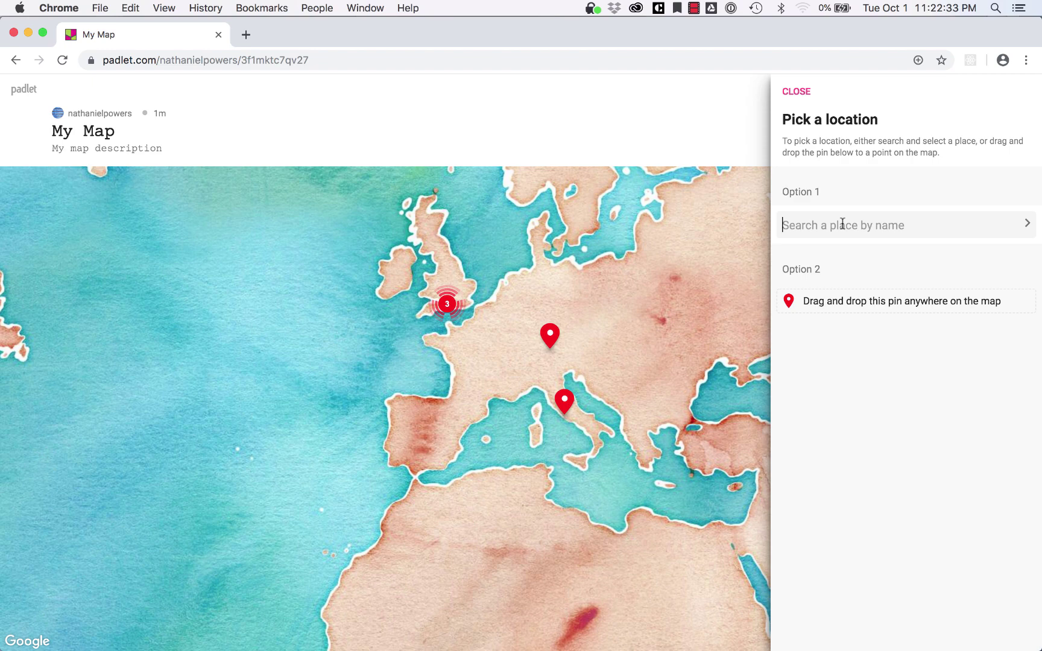
pyautogui.write('Paris')
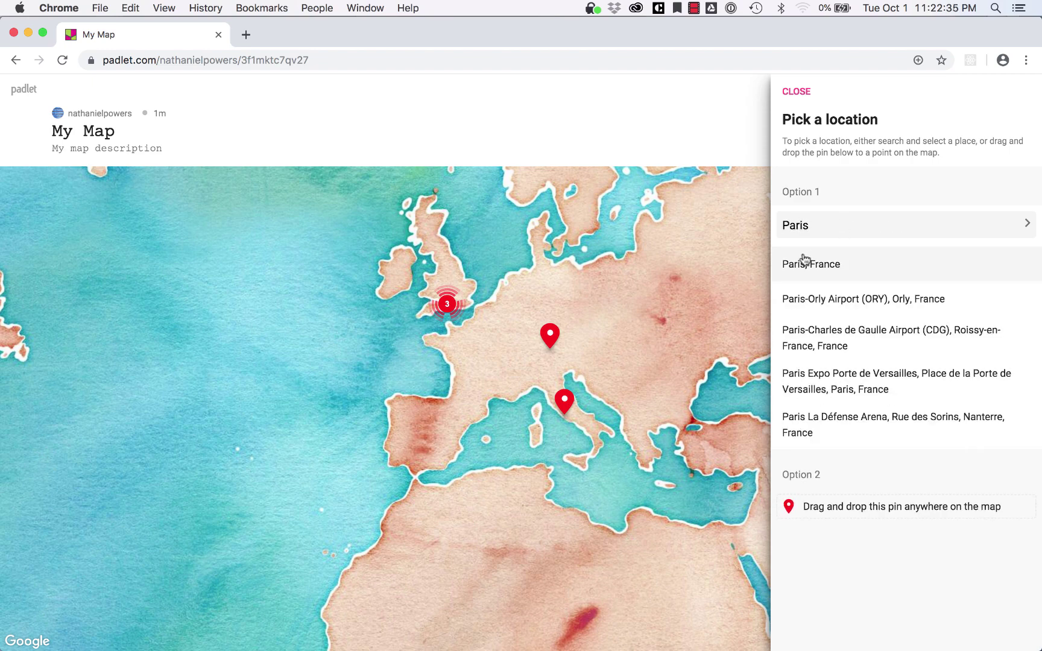
pyautogui.click(796, 265)
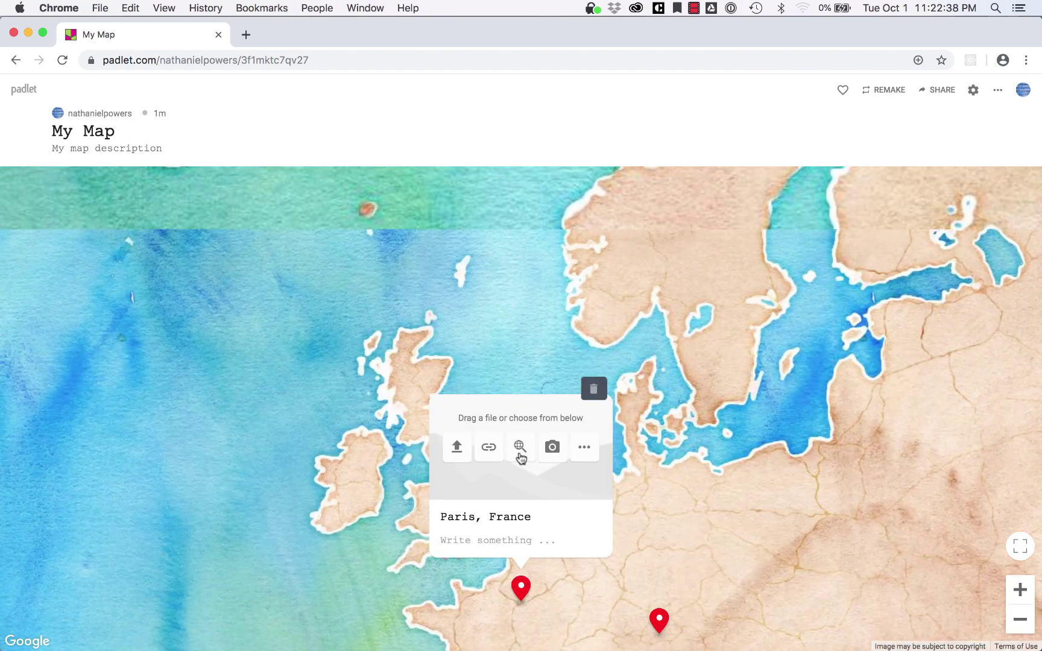
# Step: Search videos for the Paris post, attach the 01:15 Montmarte video from Rick Steves' Europe Travel Guide, and close the post
pyautogui.click(519, 456)
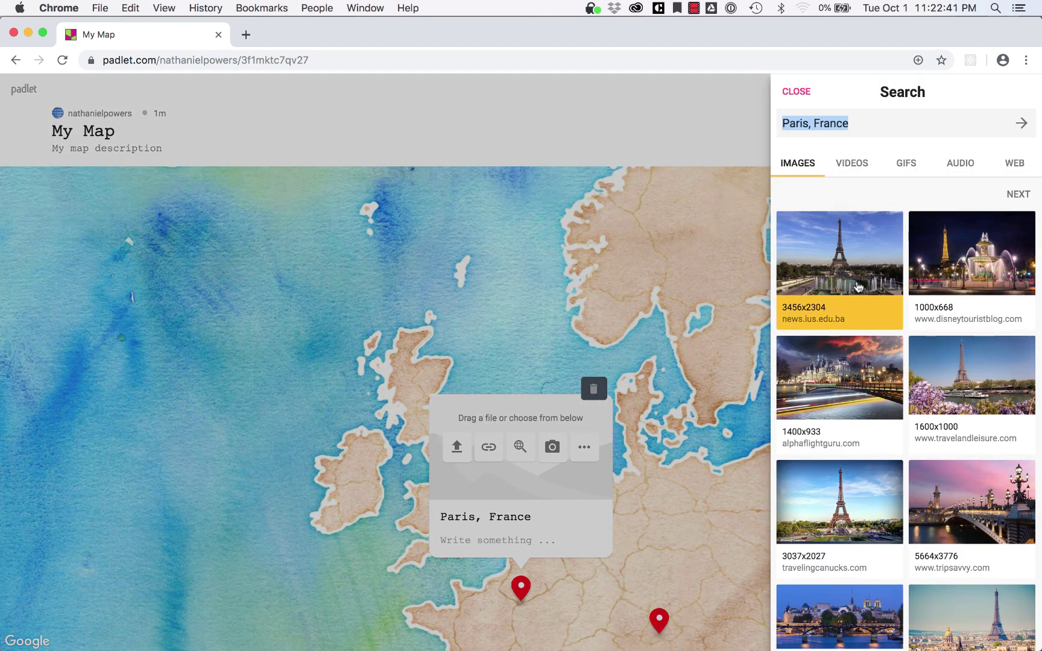
pyautogui.click(850, 168)
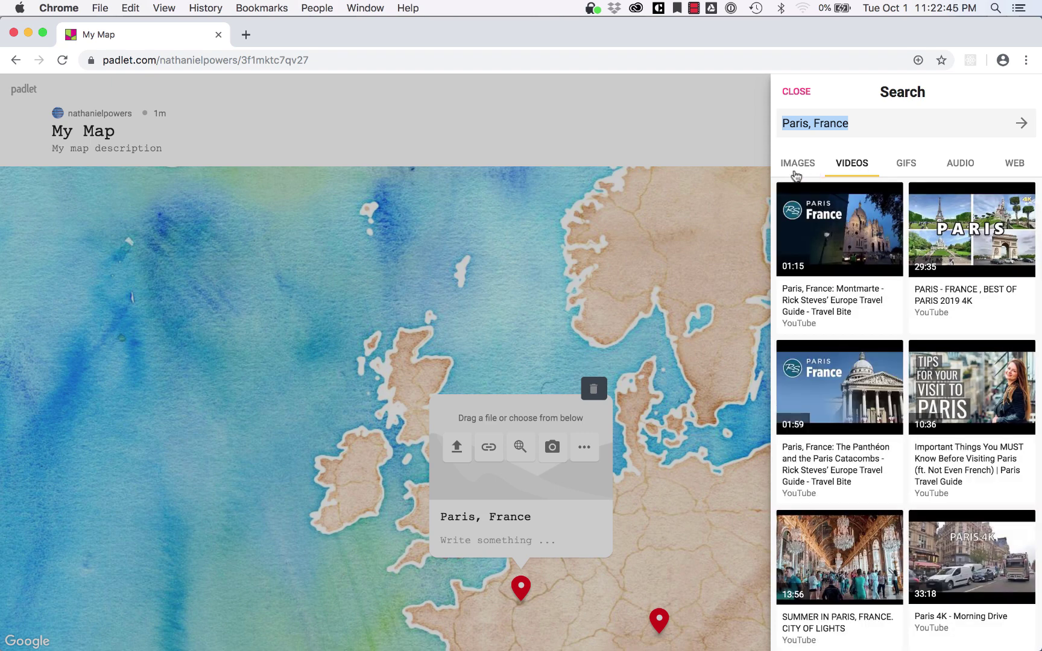
pyautogui.click(829, 247)
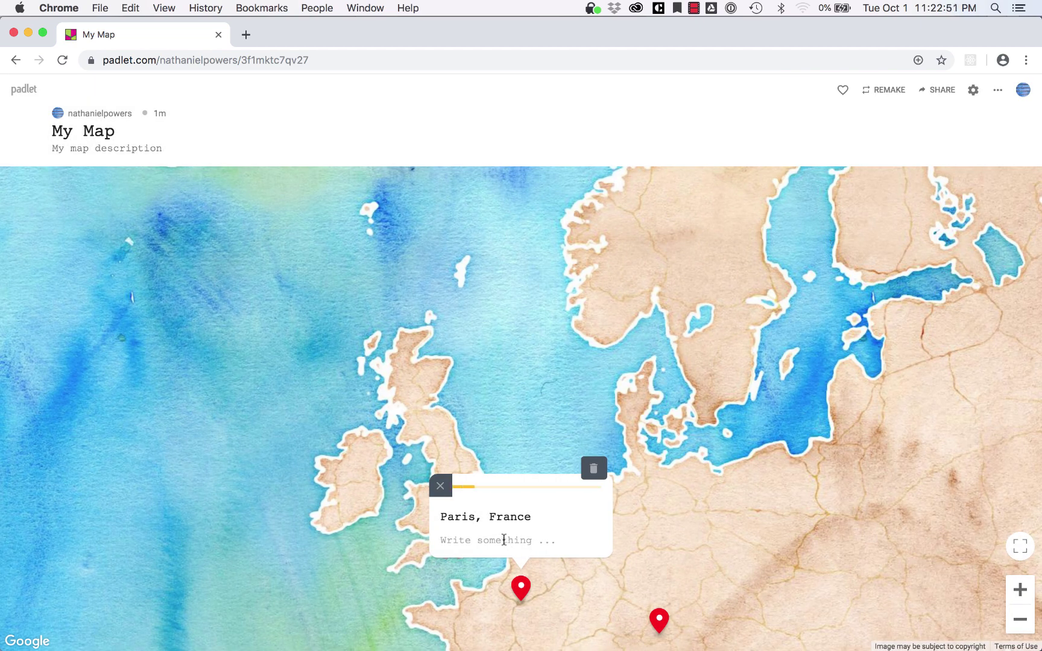
pyautogui.click(485, 539)
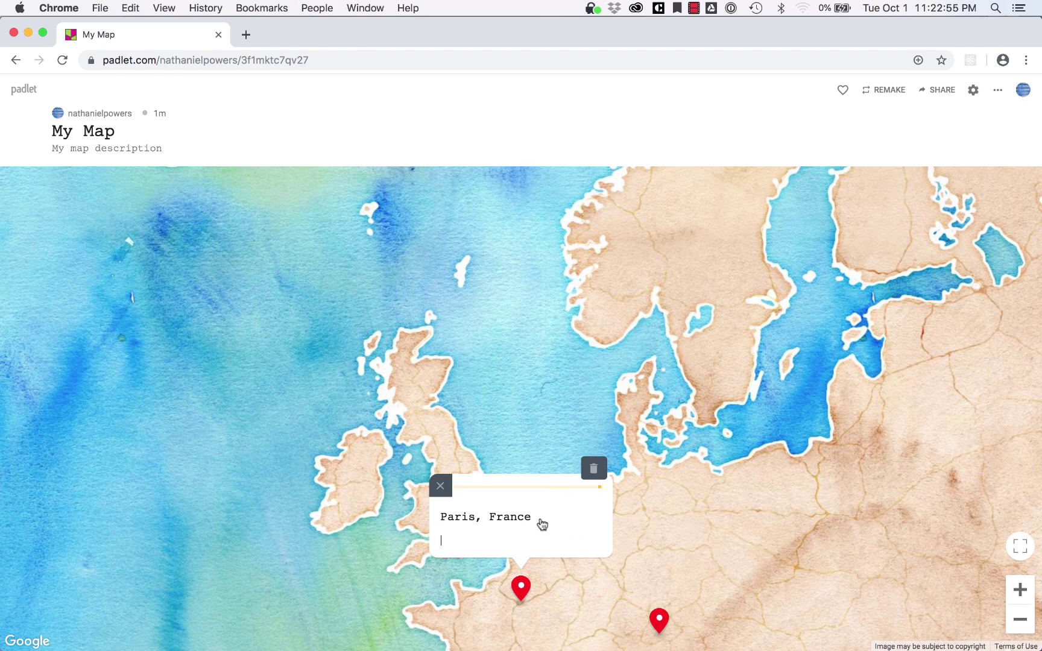
pyautogui.click(641, 396)
# Step: Add a new post to the map by searching for "London" and choosing London, UK
pyautogui.click(1004, 174)
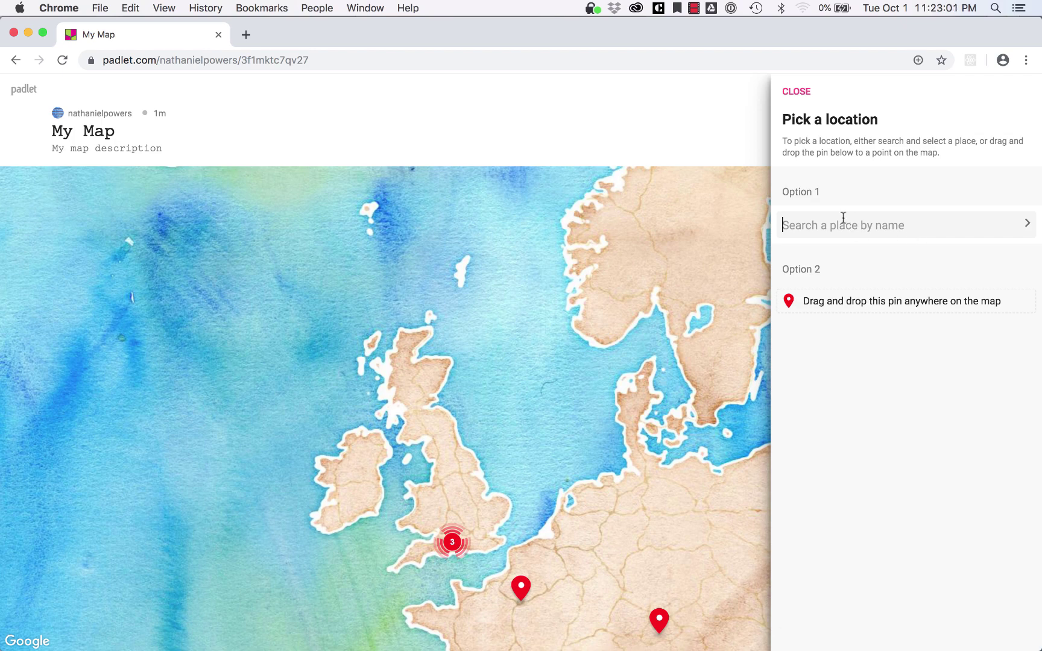
pyautogui.write('London')
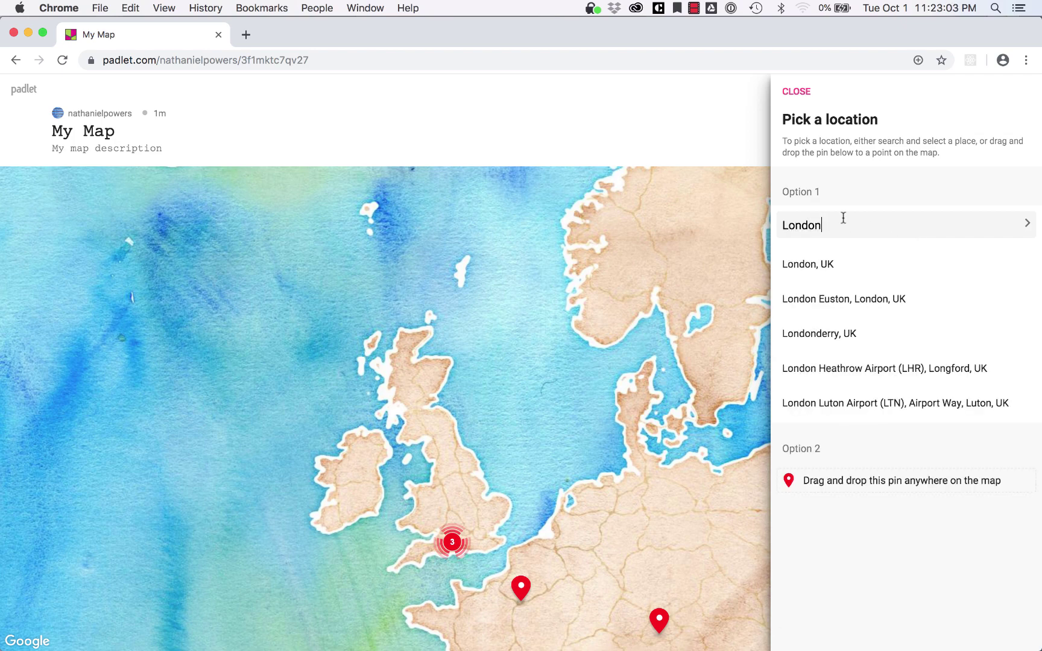
pyautogui.click(819, 263)
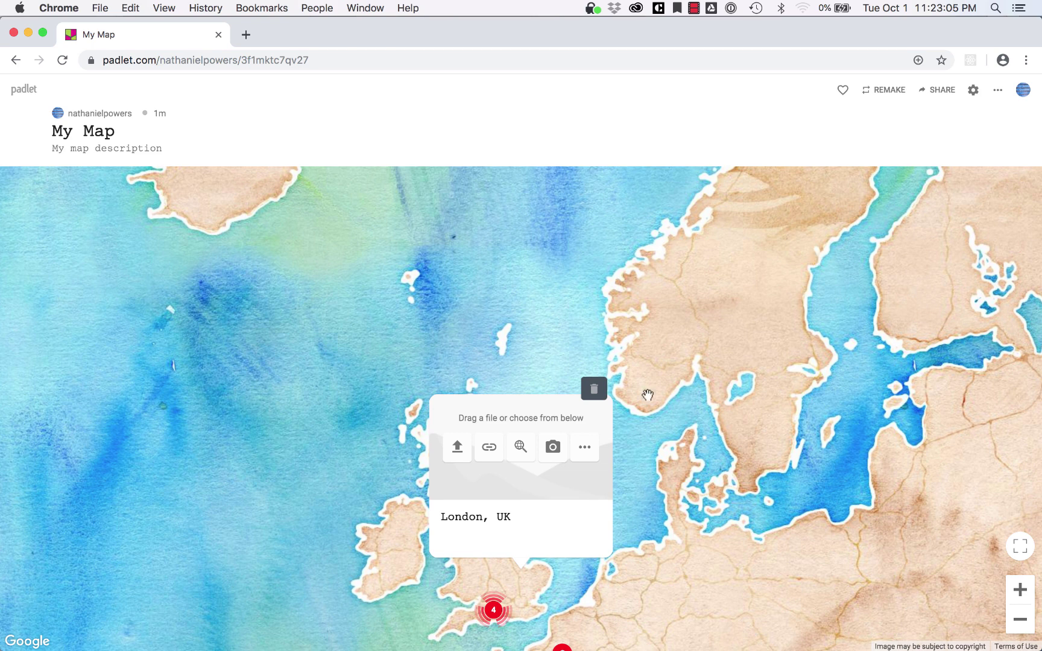
pyautogui.click(458, 454)
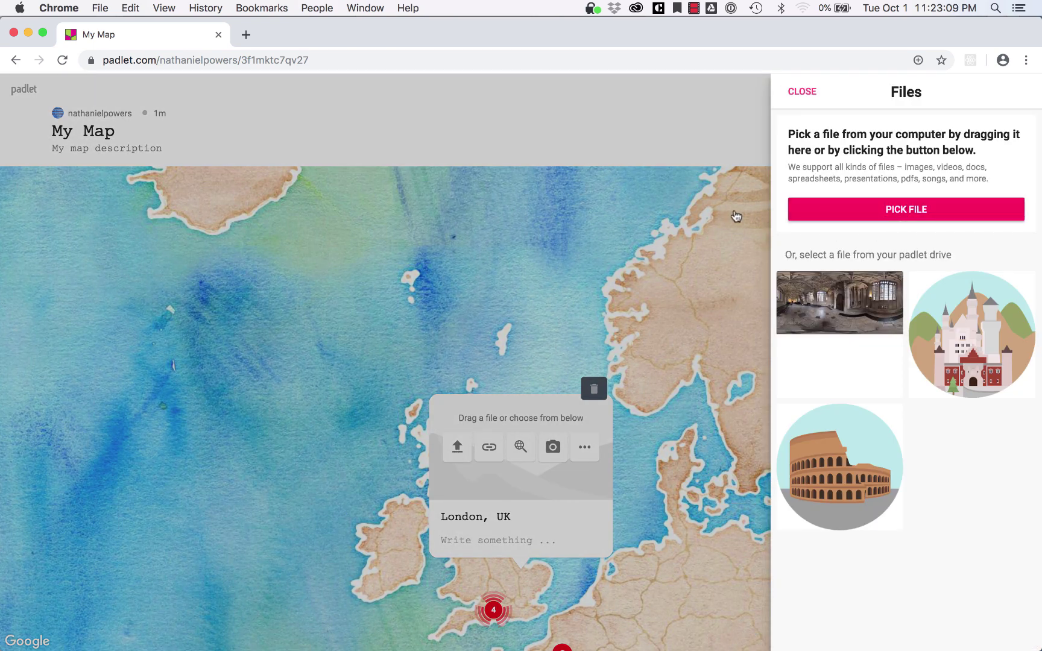
pyautogui.click(827, 204)
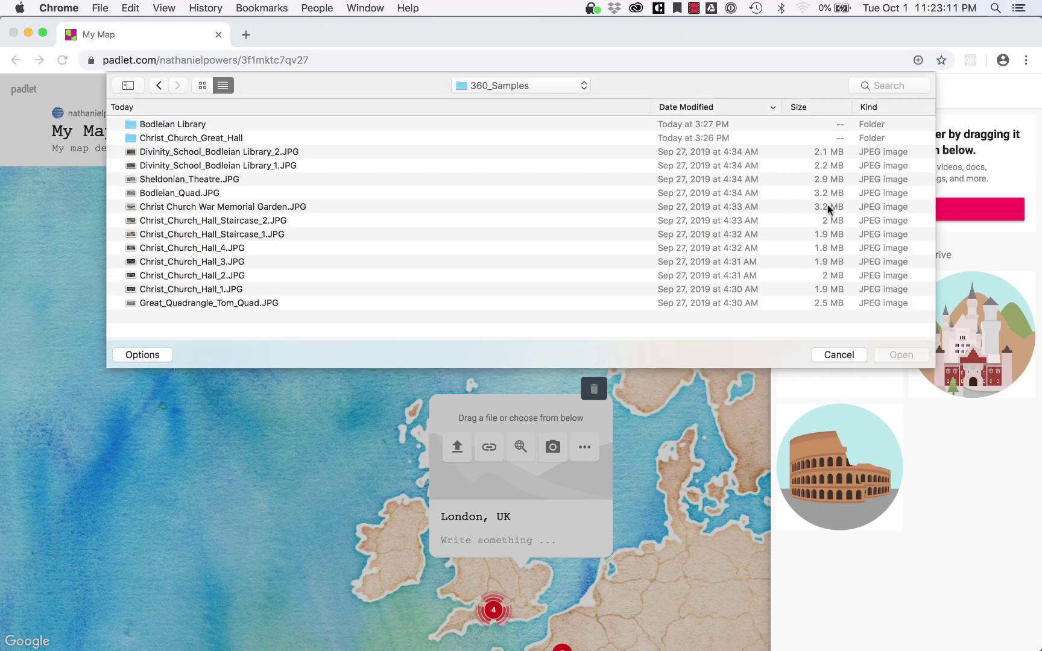
pyautogui.click(508, 87)
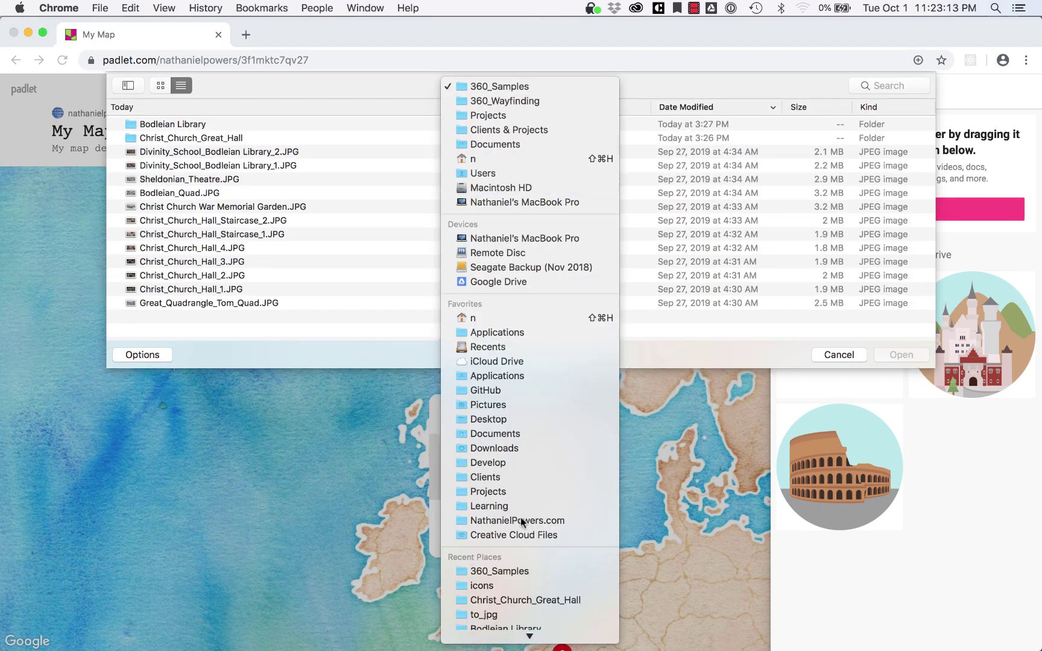
pyautogui.click(726, 489)
pyautogui.click(837, 356)
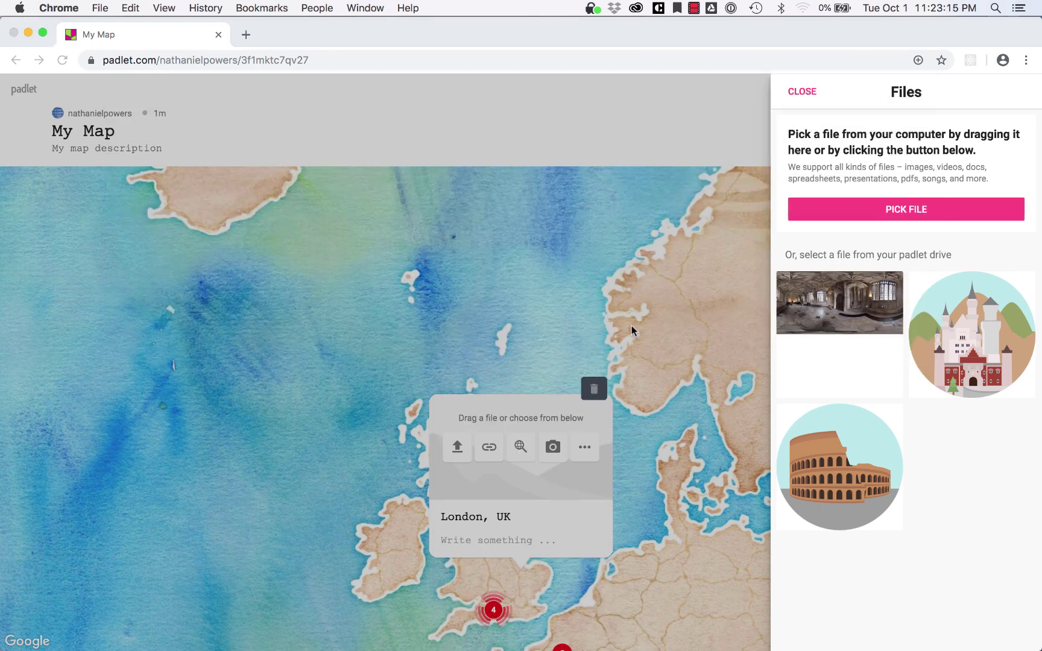
pyautogui.click(695, 8)
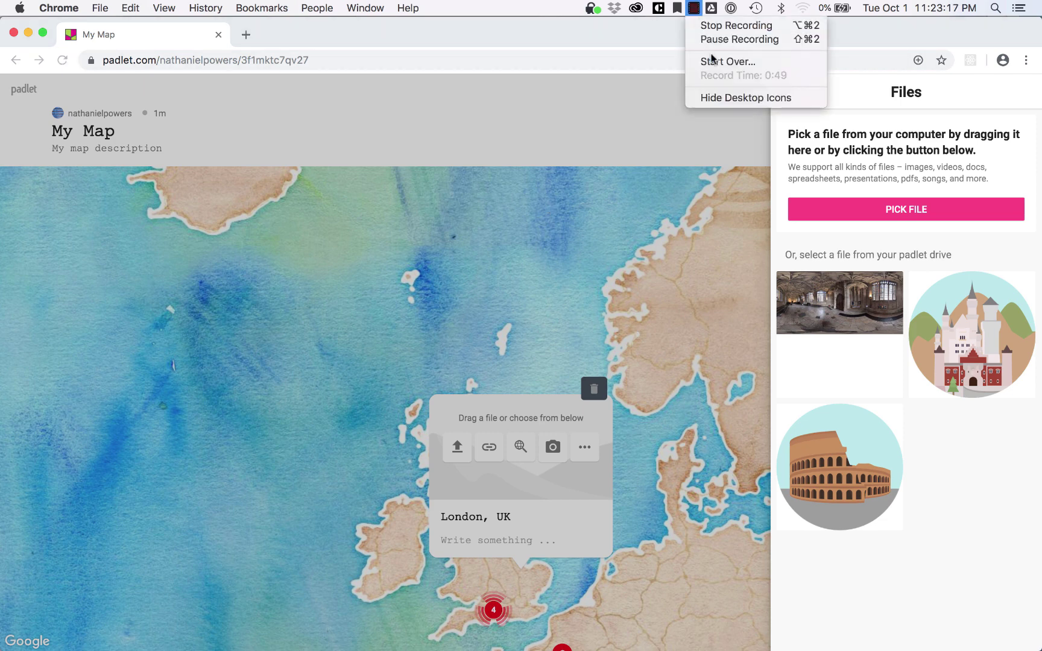
pyautogui.click(724, 25)
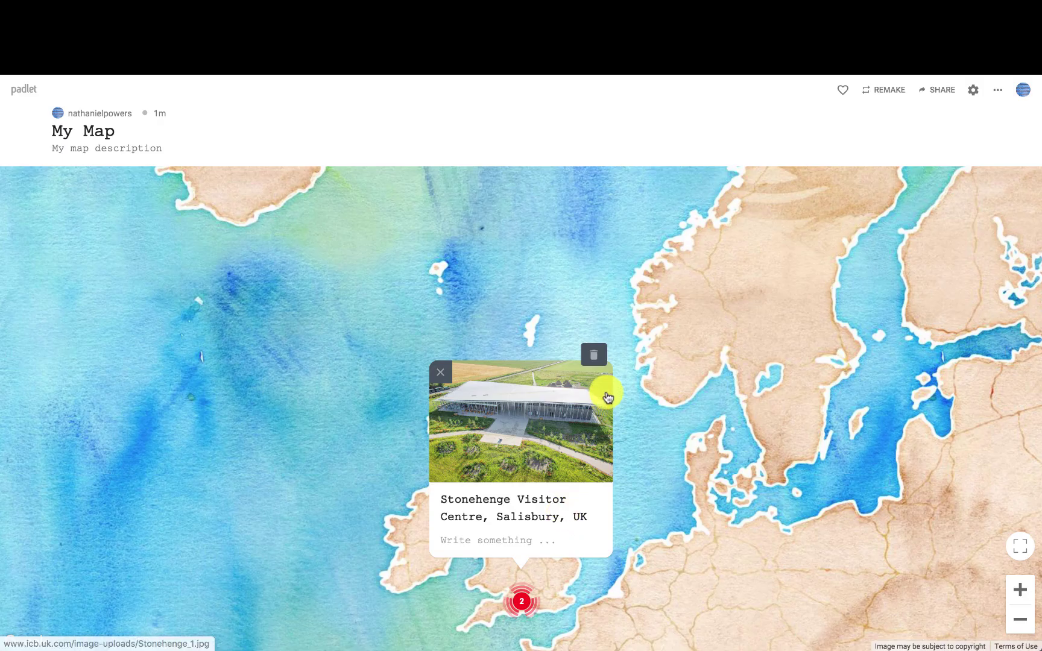
# Step: Close the Stonehenge Visitor Centre post, expand the pin cluster in southern England, and view the Stonehenge, Salisbury, UK post
pyautogui.click(691, 474)
pyautogui.click(709, 504)
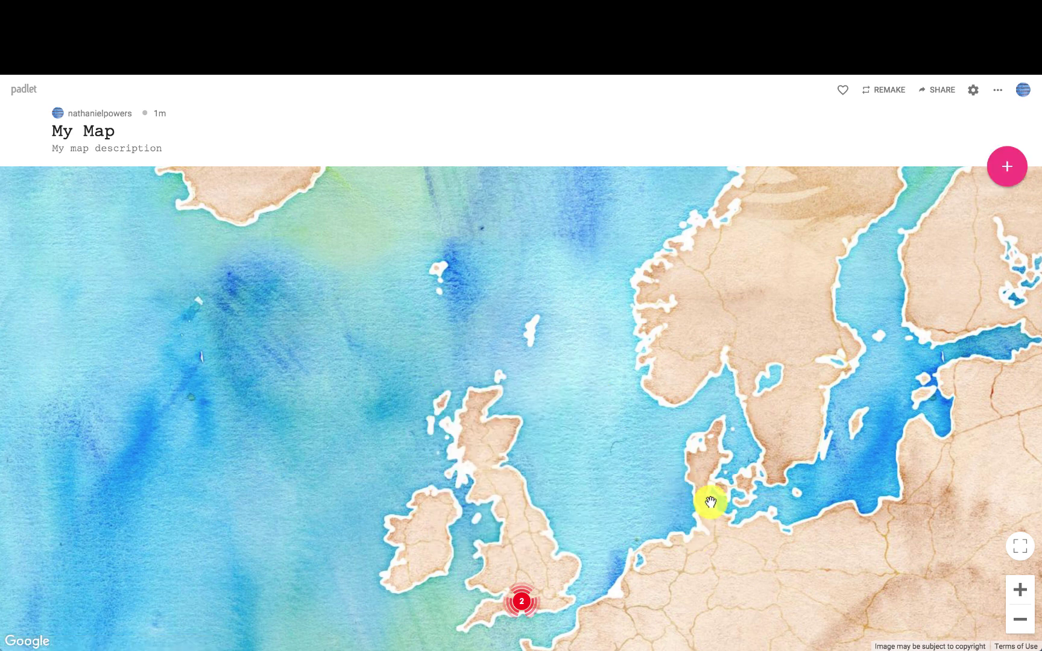
pyautogui.moveTo(670, 589); pyautogui.dragTo(643, 445)
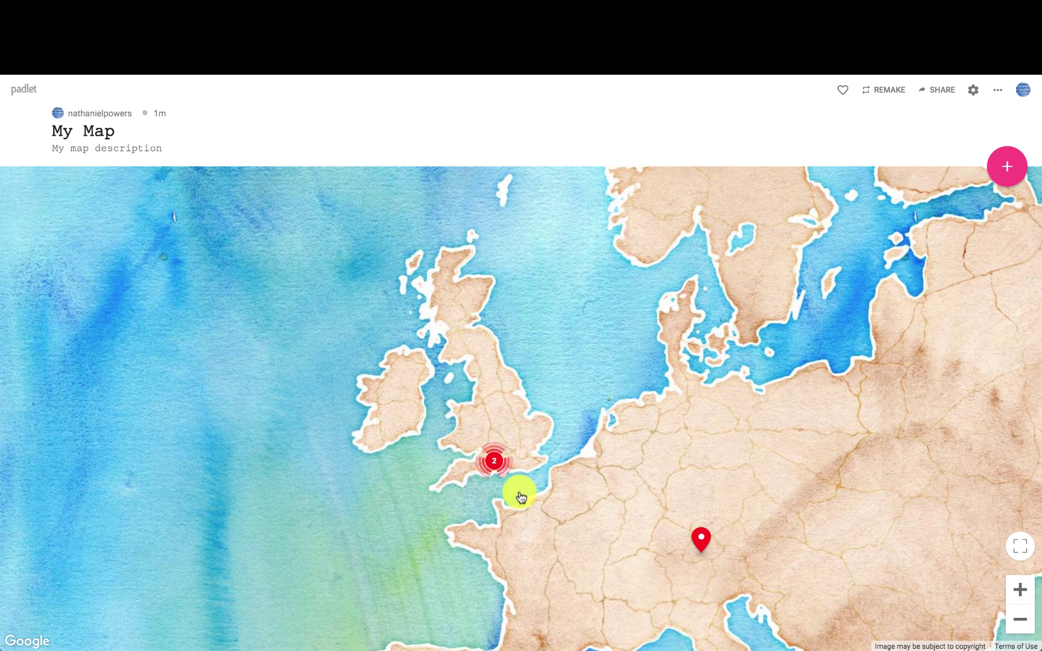
pyautogui.click(494, 462)
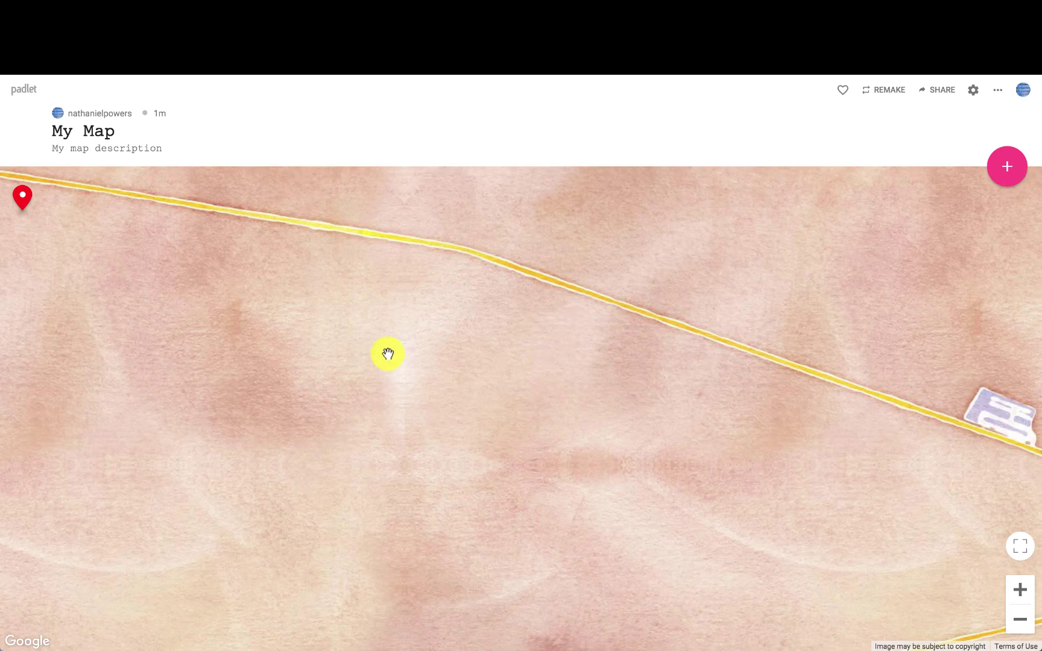
pyautogui.moveTo(389, 354); pyautogui.dragTo(619, 423)
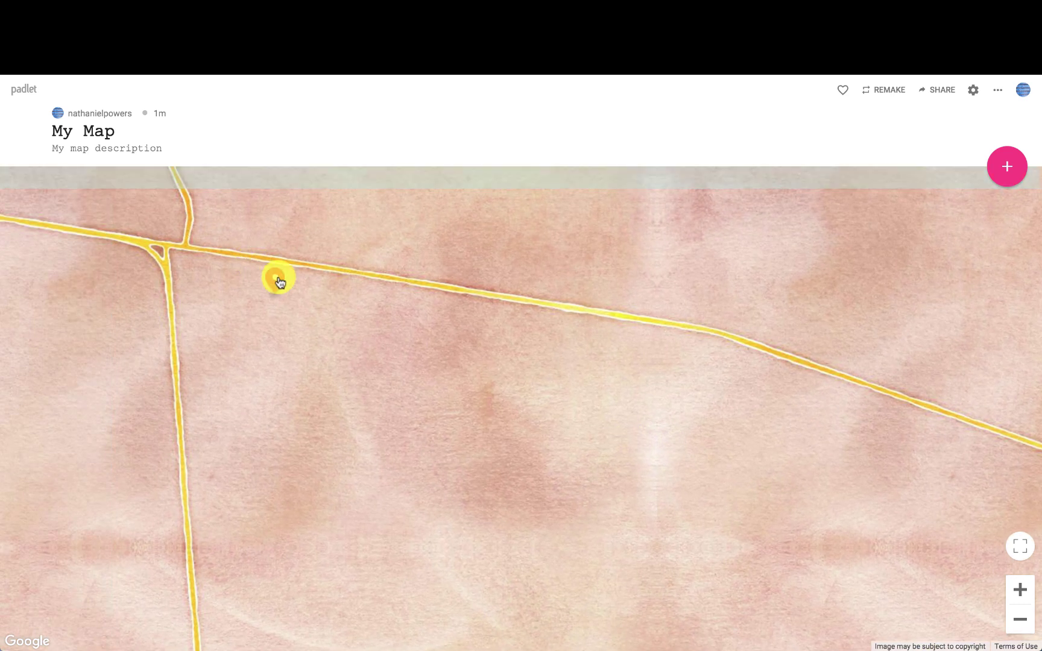
pyautogui.click(277, 280)
pyautogui.click(314, 402)
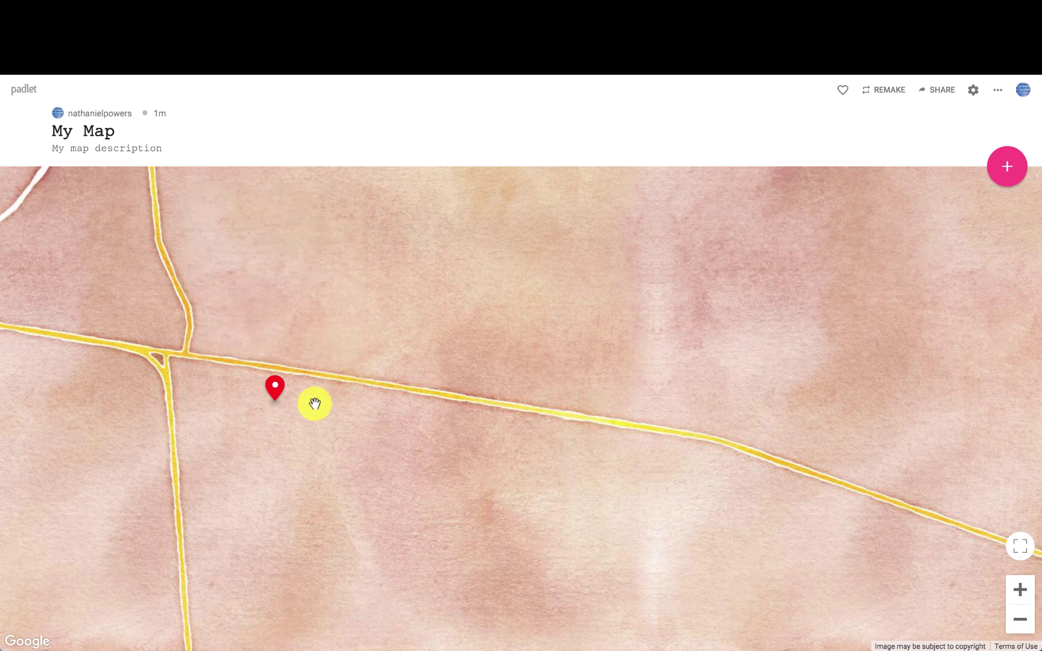
pyautogui.click(1021, 623)
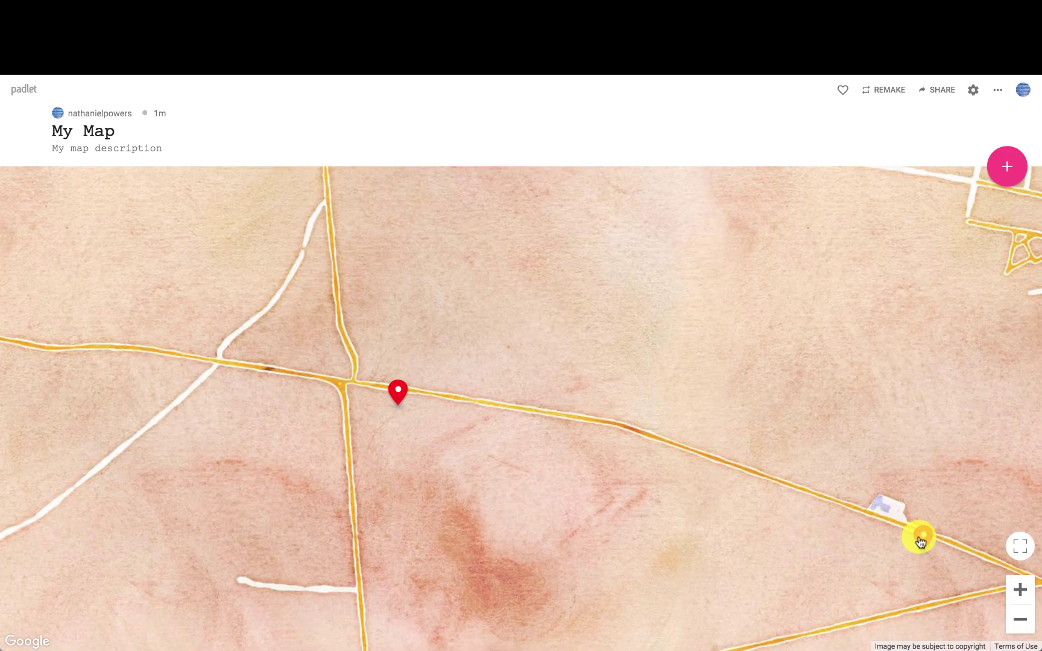
pyautogui.click(926, 539)
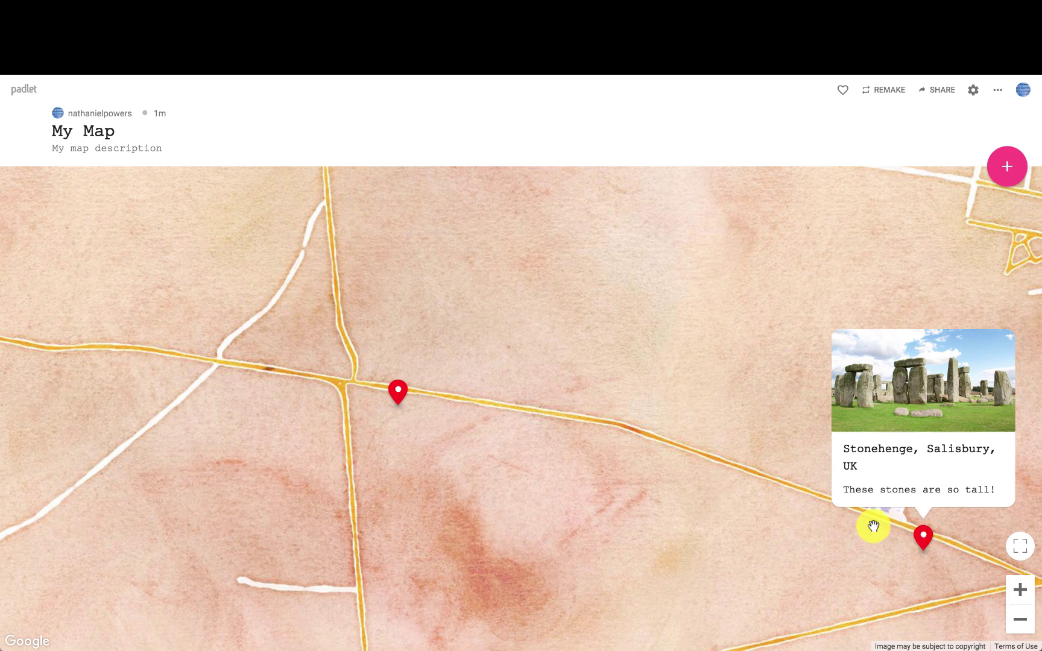
# Step: Examine how the pins in southern England group and separate at different map scales, finishing with an overview of Europe
pyautogui.click(1020, 622)
pyautogui.click(1020, 621)
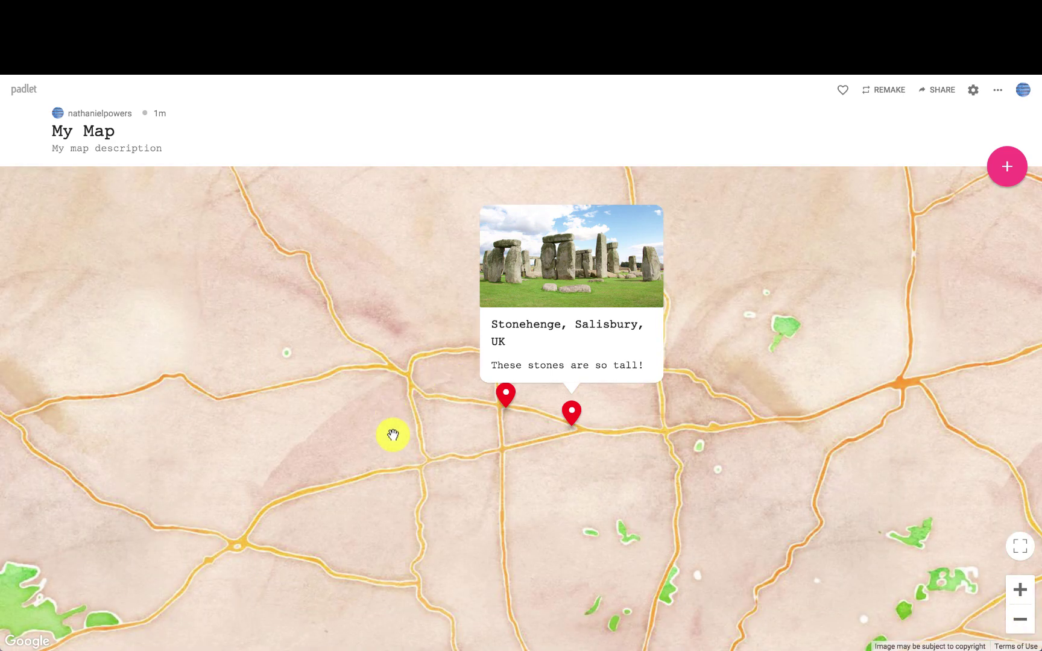
pyautogui.moveTo(435, 426); pyautogui.dragTo(353, 421)
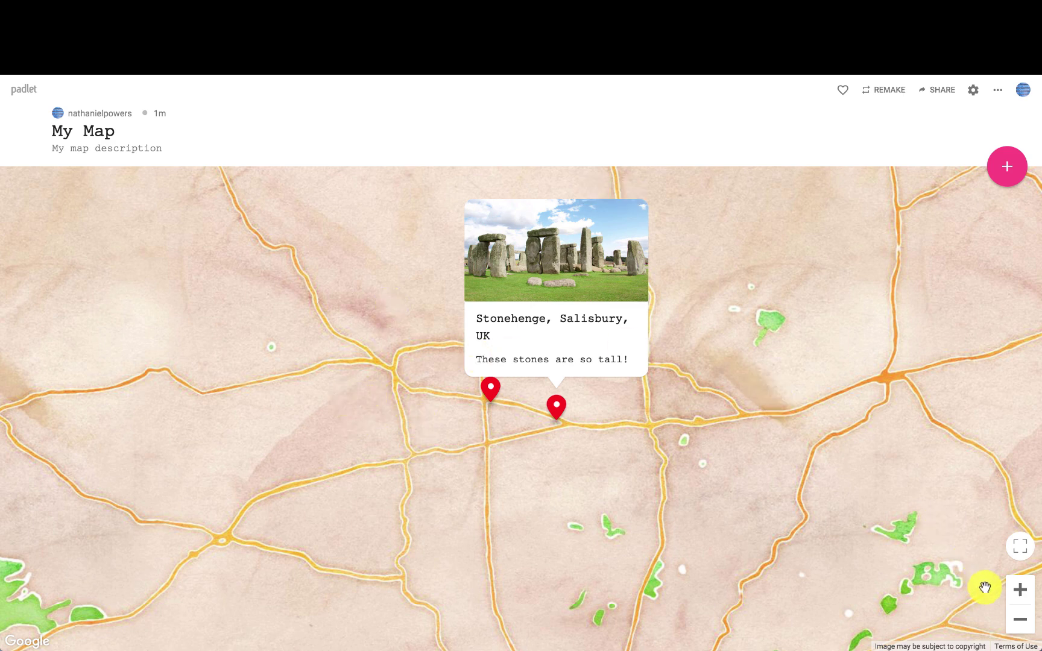
pyautogui.click(1020, 621)
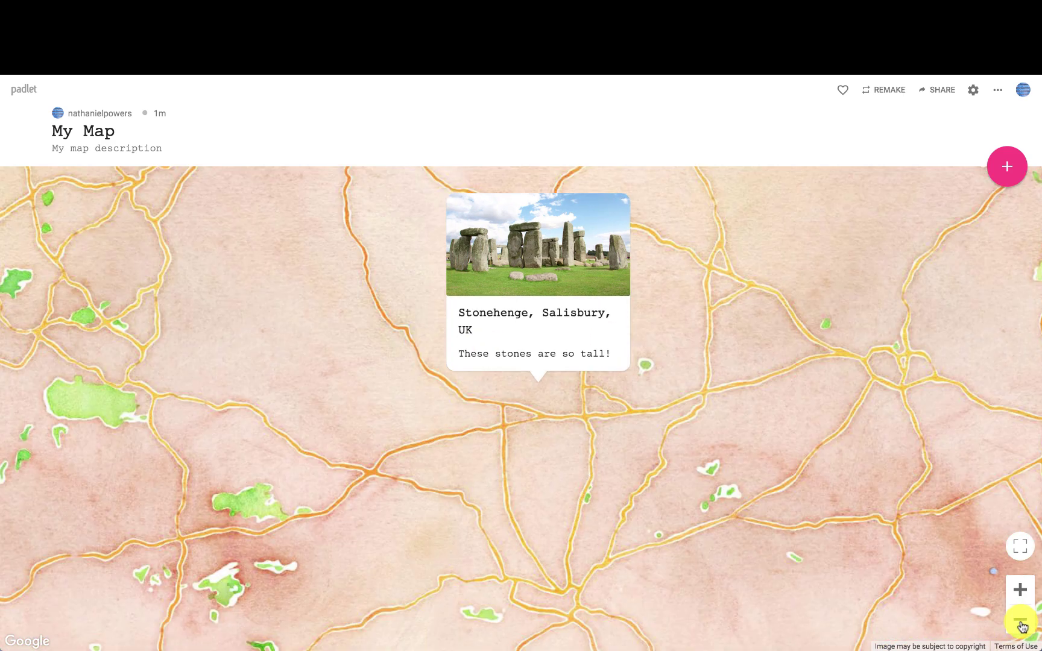
pyautogui.click(1020, 621)
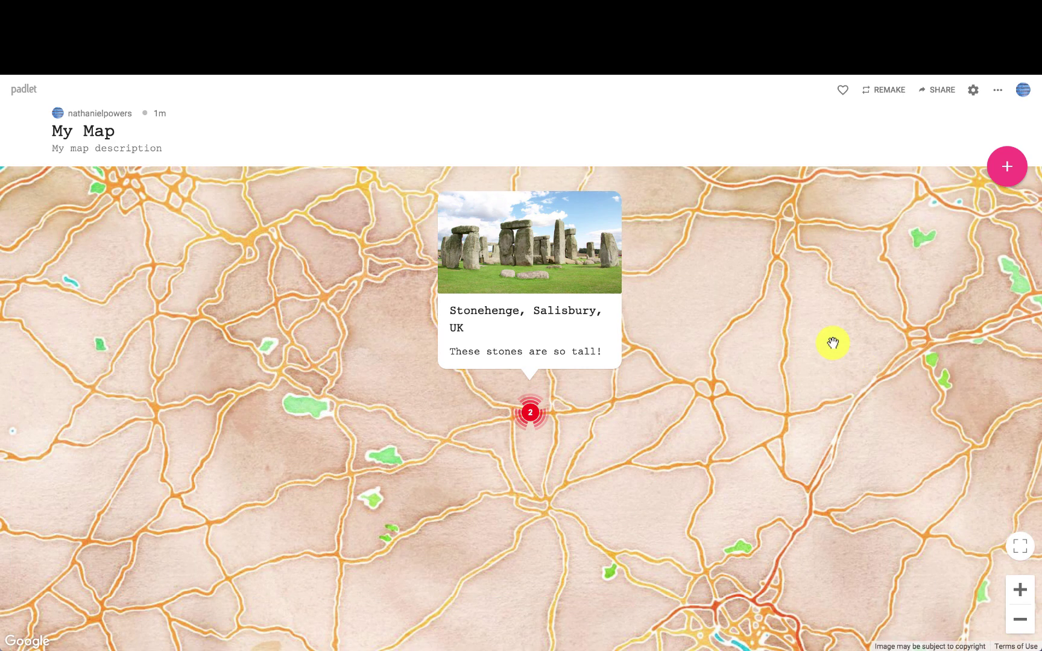
pyautogui.moveTo(739, 258); pyautogui.dragTo(789, 358)
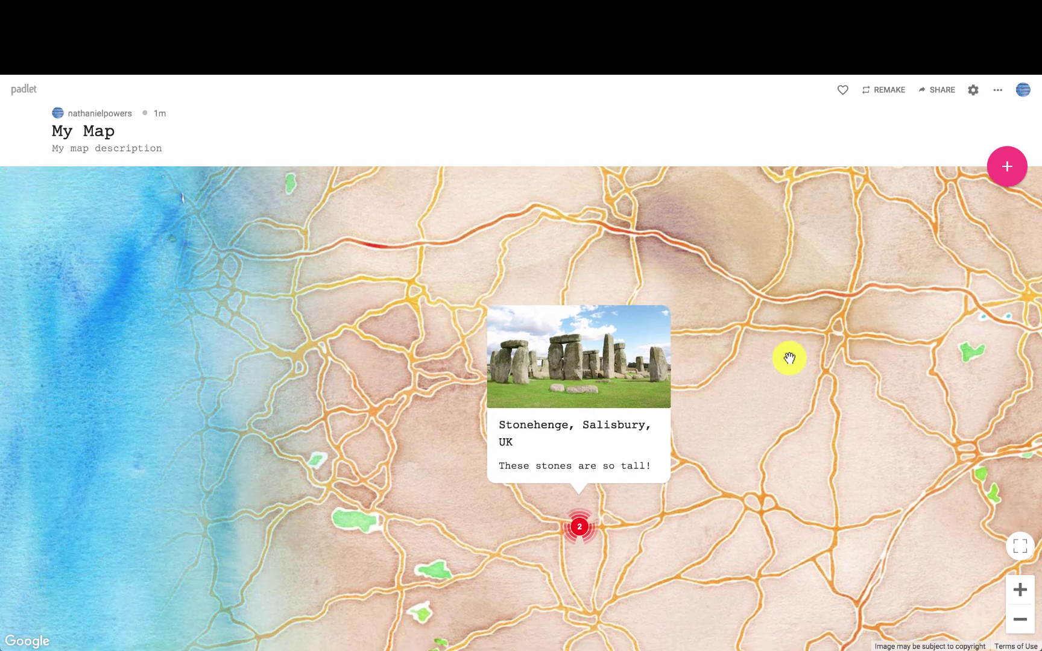
pyautogui.scroll(-5, 790, 358)
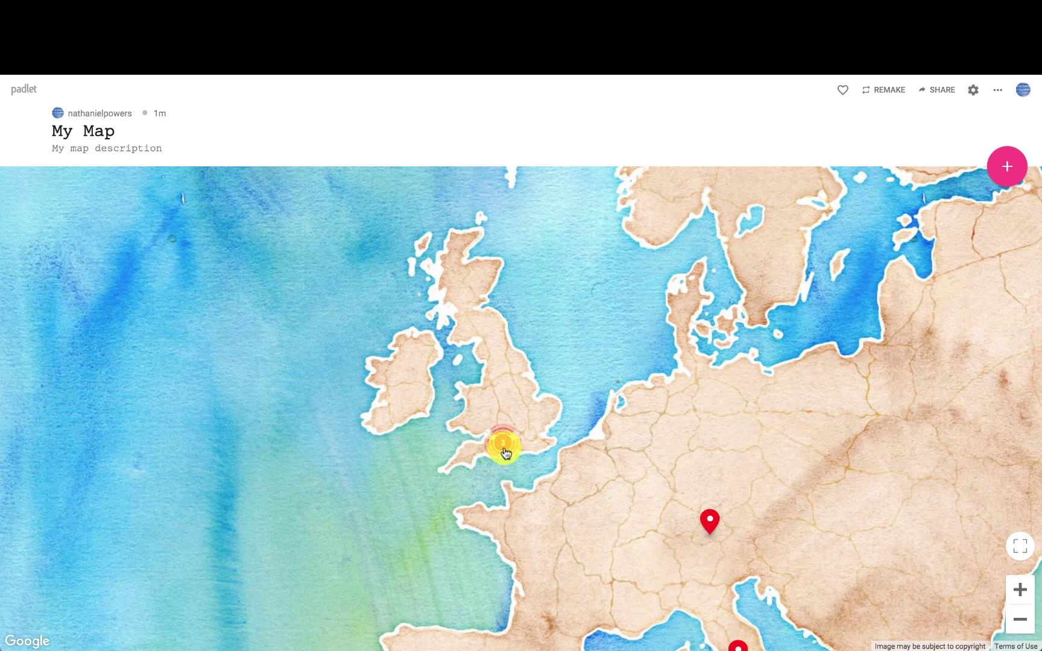
pyautogui.scroll(2, 530, 458)
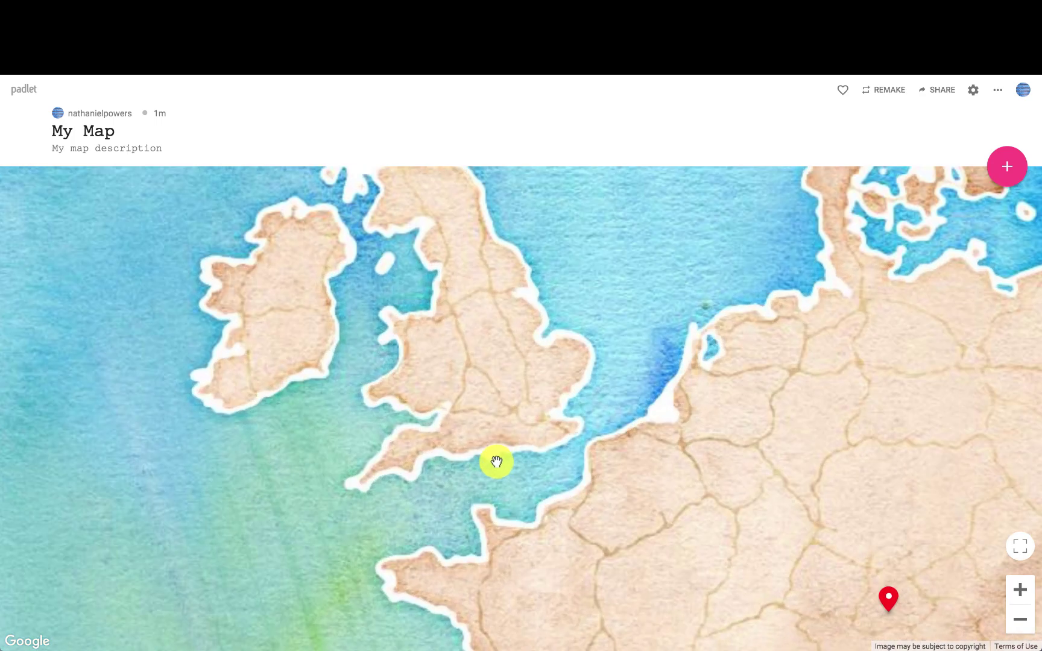
pyautogui.scroll(1, 494, 448)
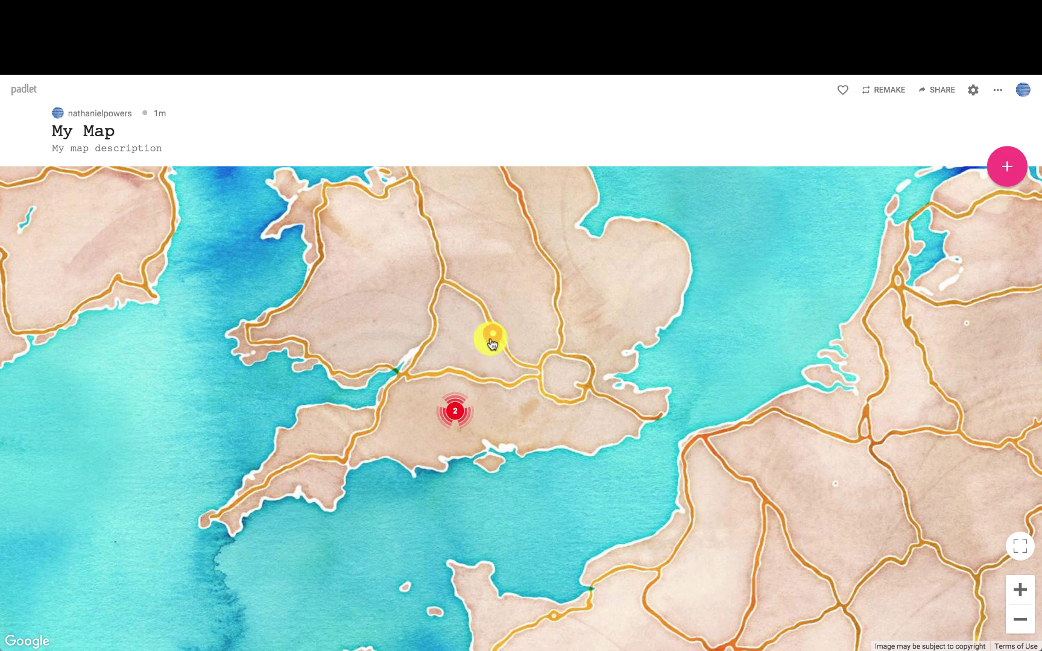
pyautogui.scroll(-3, 459, 414)
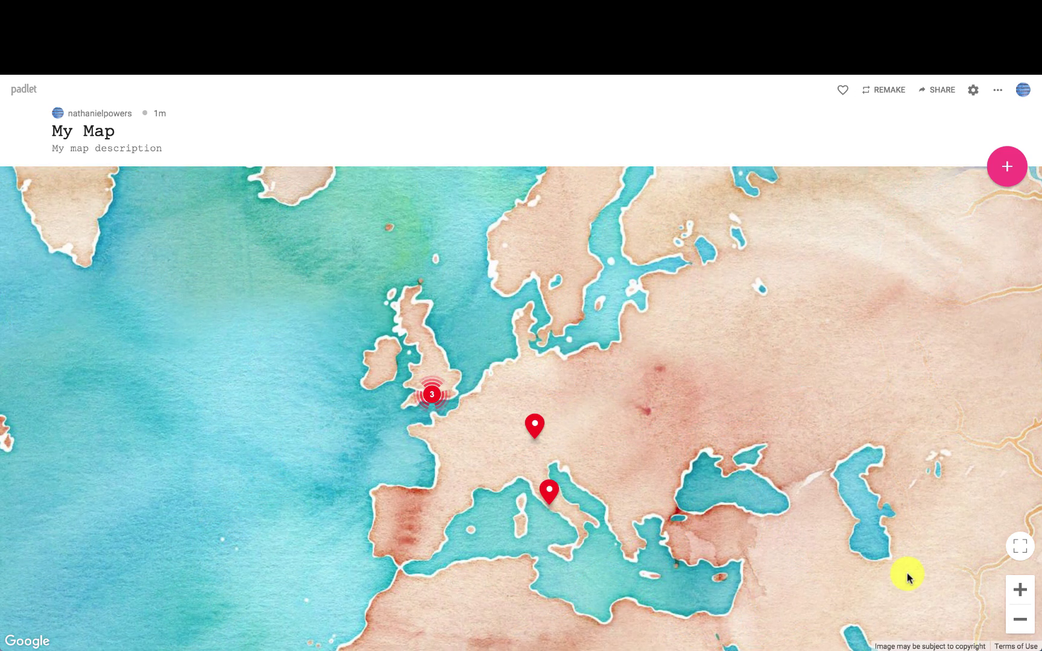
# Step: Add a post to the map for Paris, France, using a place search for "Paris"
pyautogui.click(1008, 172)
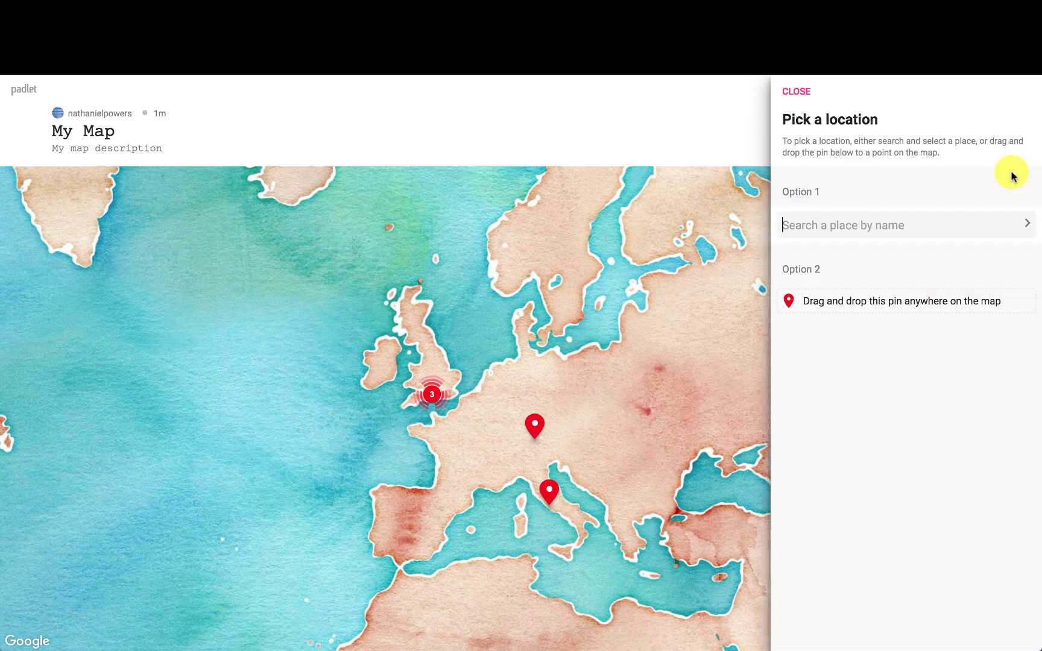
pyautogui.write('Pa')
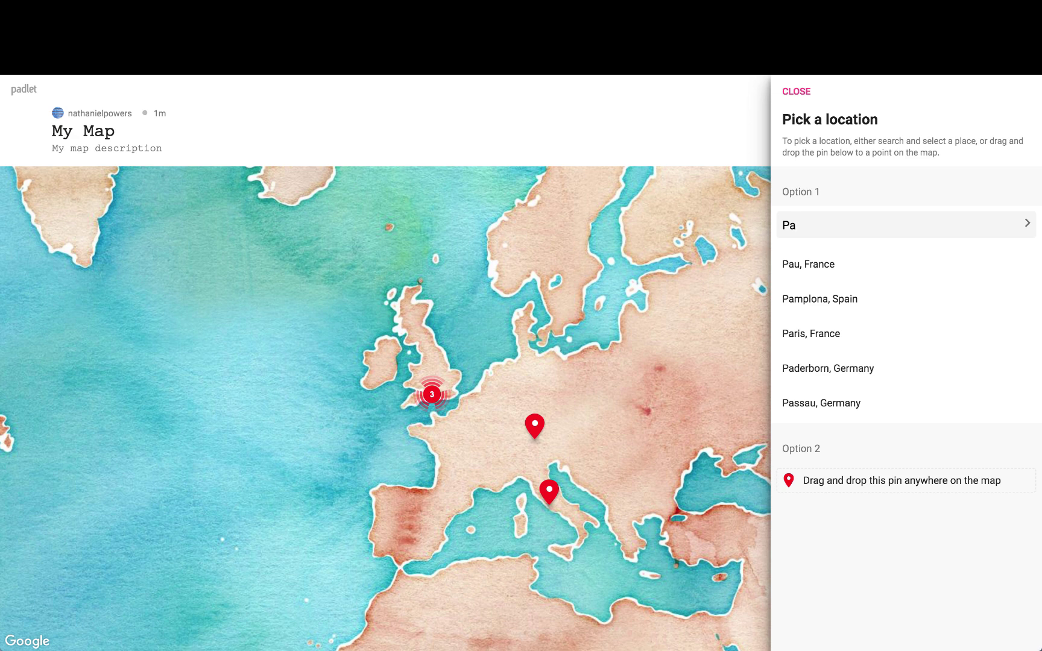
pyautogui.write('ris')
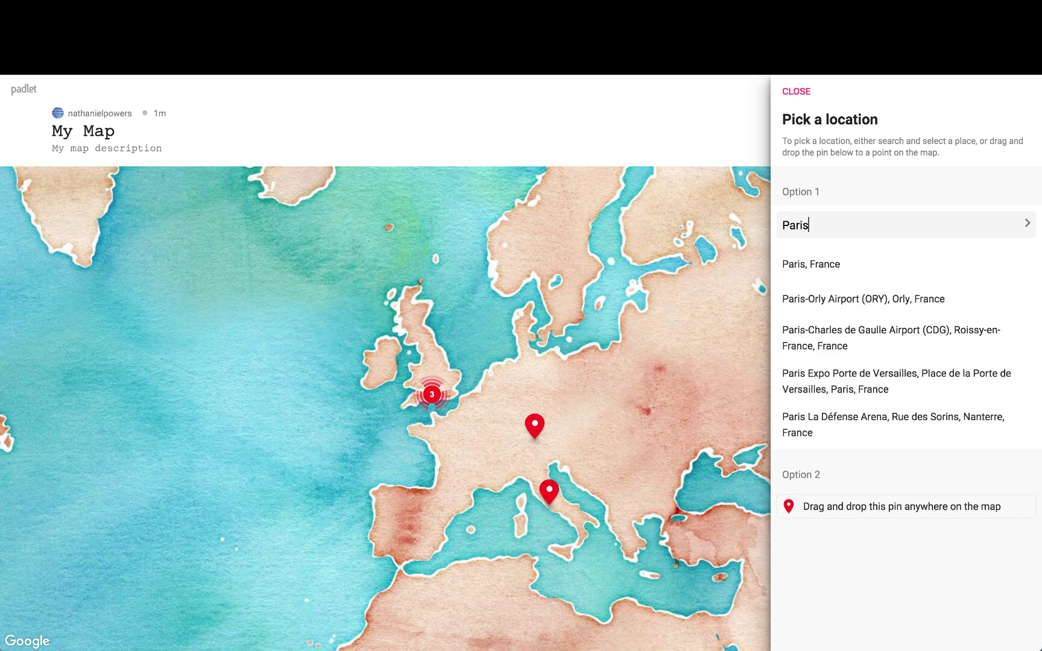
pyautogui.click(861, 263)
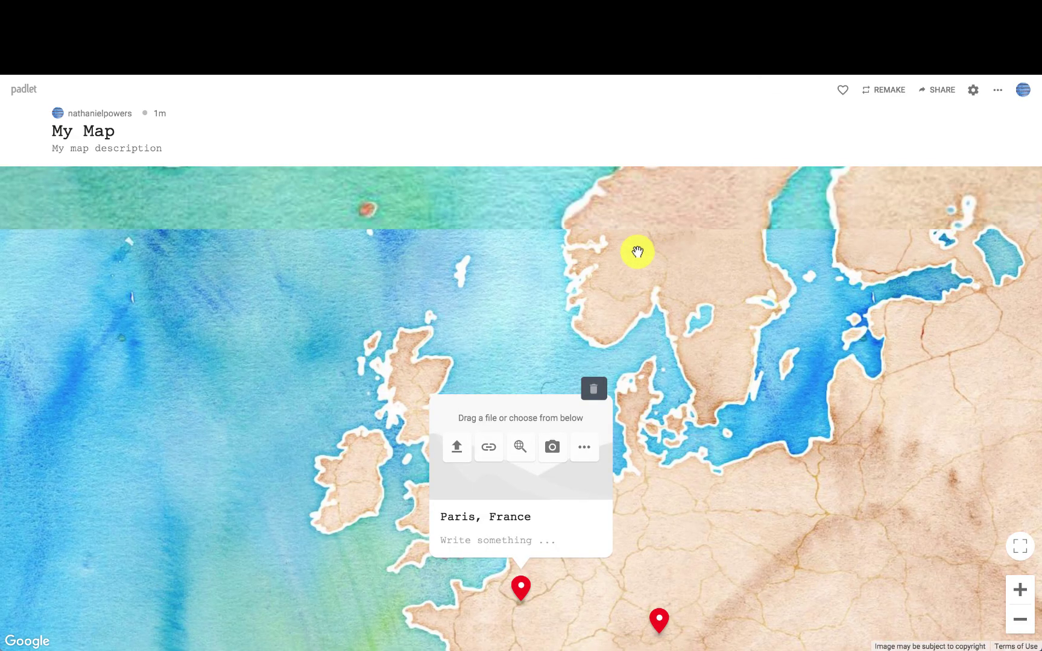
# Step: Add an Eiffel Tower photo to the Paris, France post from a web image search and finish the post
pyautogui.click(522, 446)
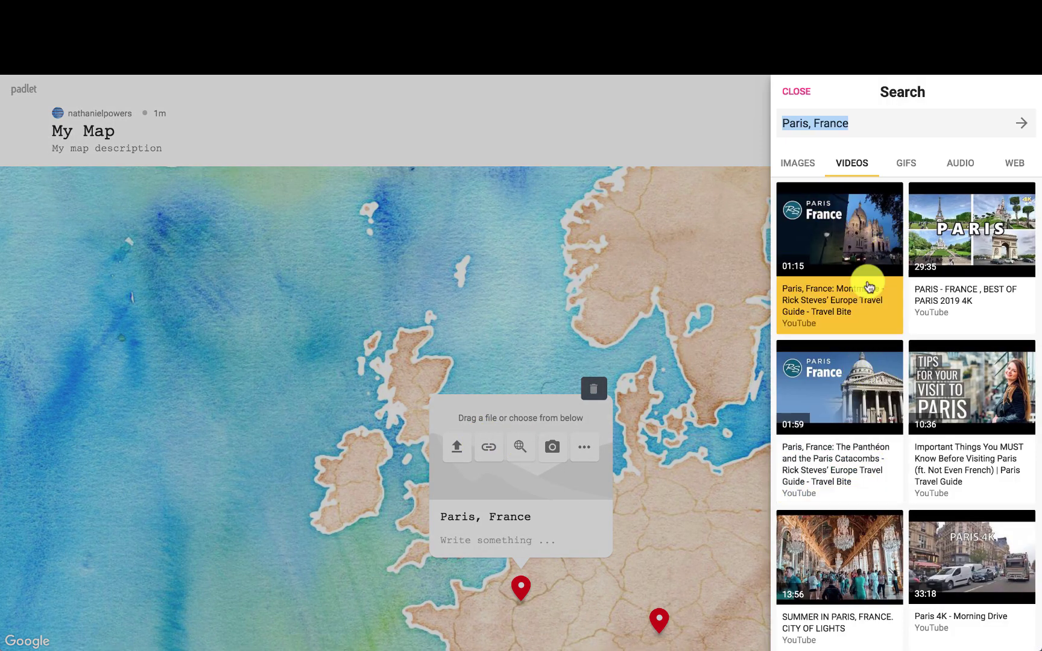
pyautogui.click(910, 169)
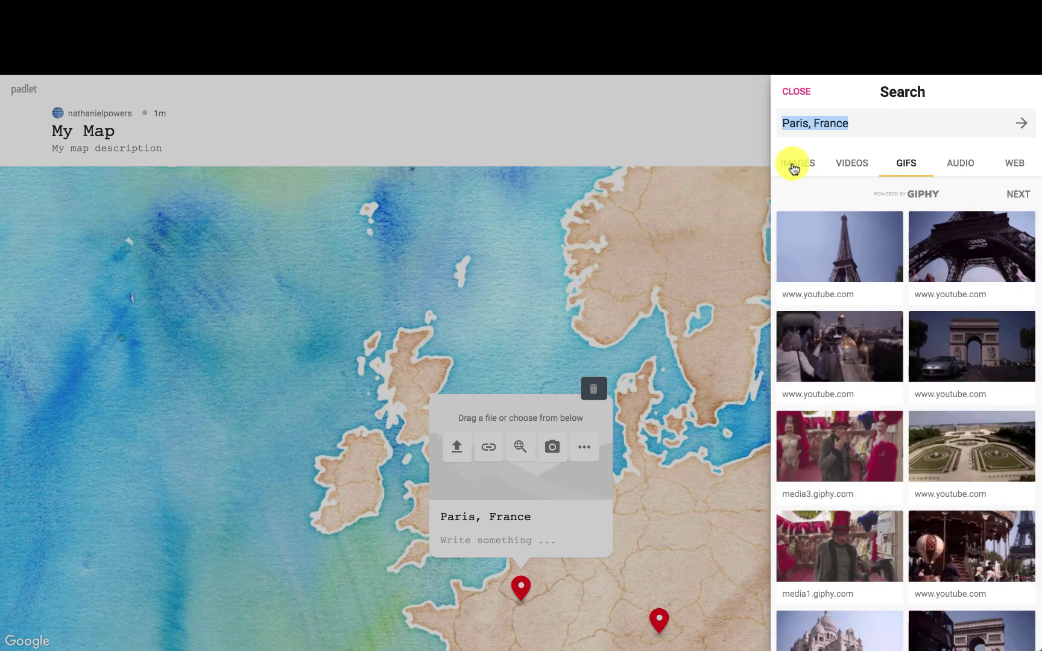
pyautogui.click(794, 169)
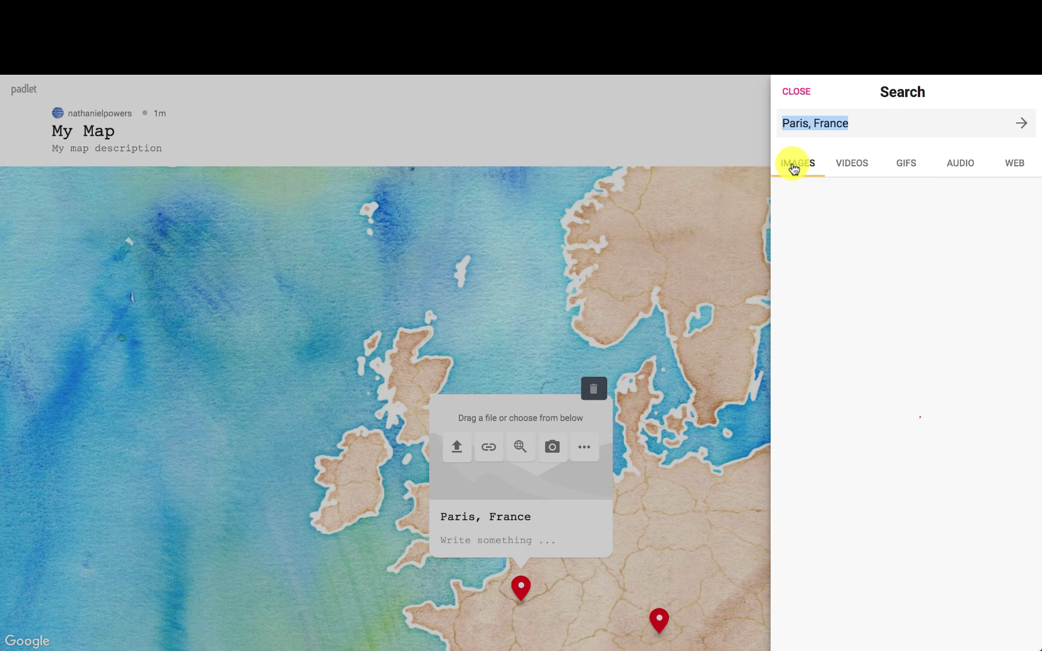
pyautogui.click(829, 258)
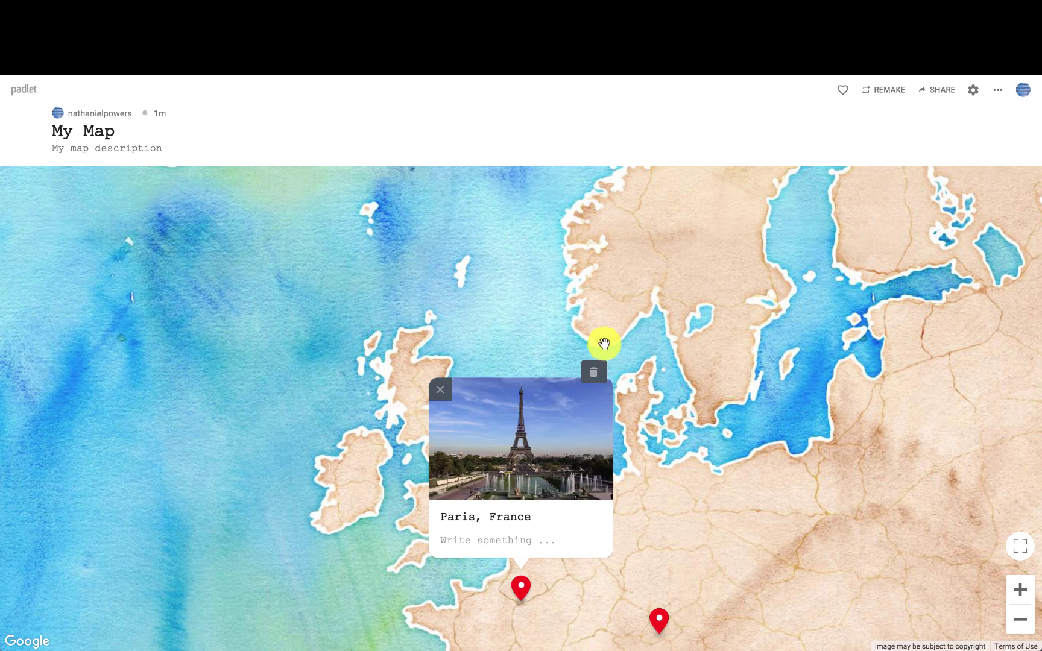
pyautogui.click(492, 350)
pyautogui.click(819, 372)
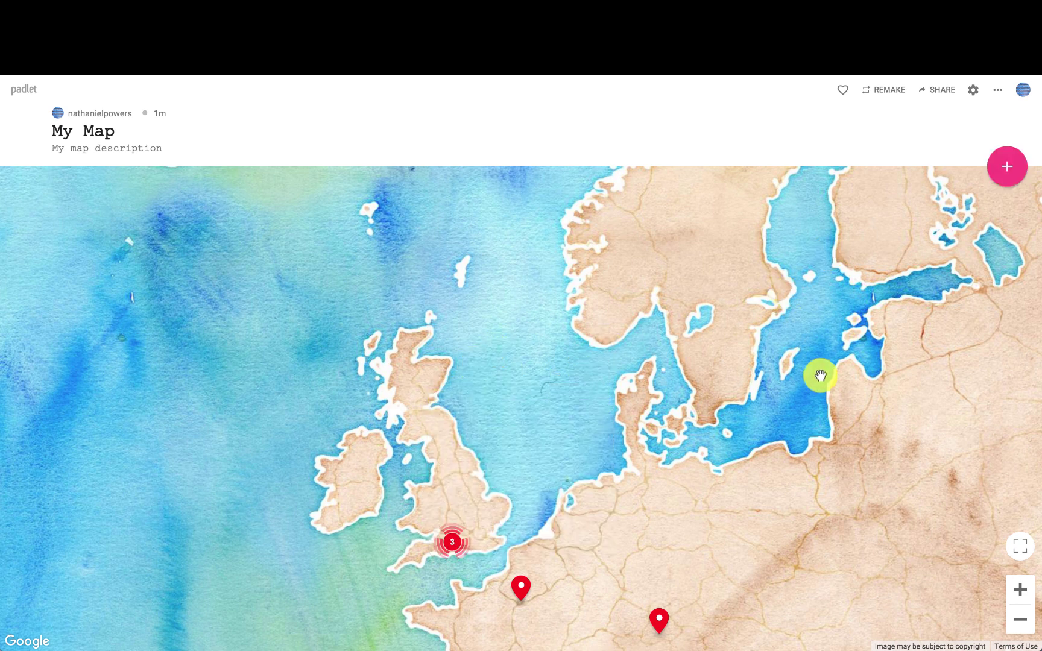
# Step: Add a post to the map for London, UK, using a place search for "London"
pyautogui.click(1013, 172)
pyautogui.write('London')
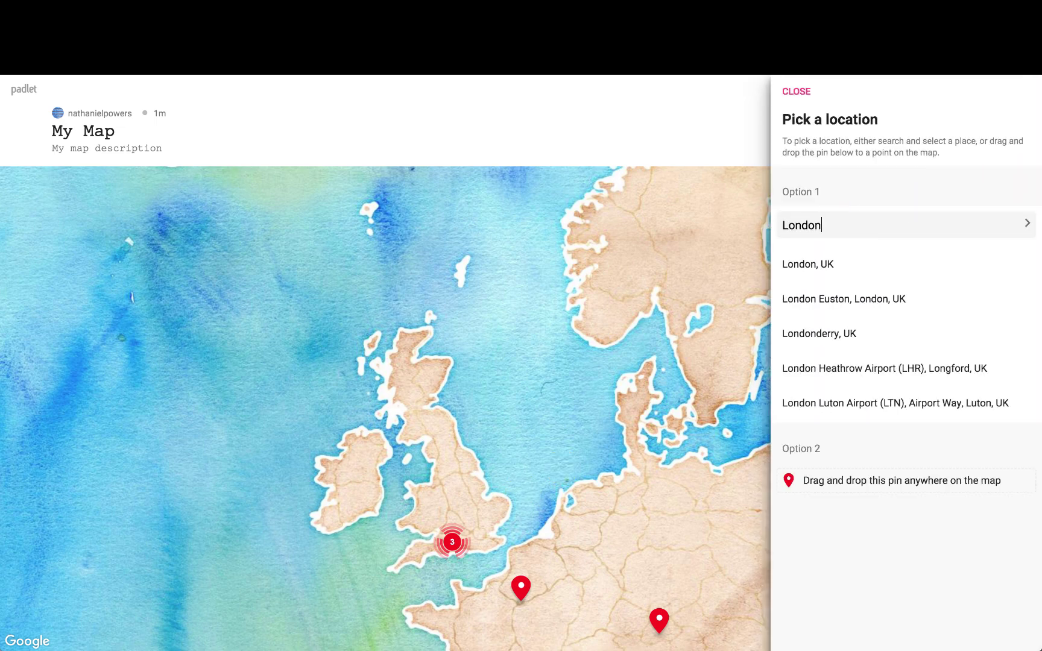
pyautogui.click(802, 263)
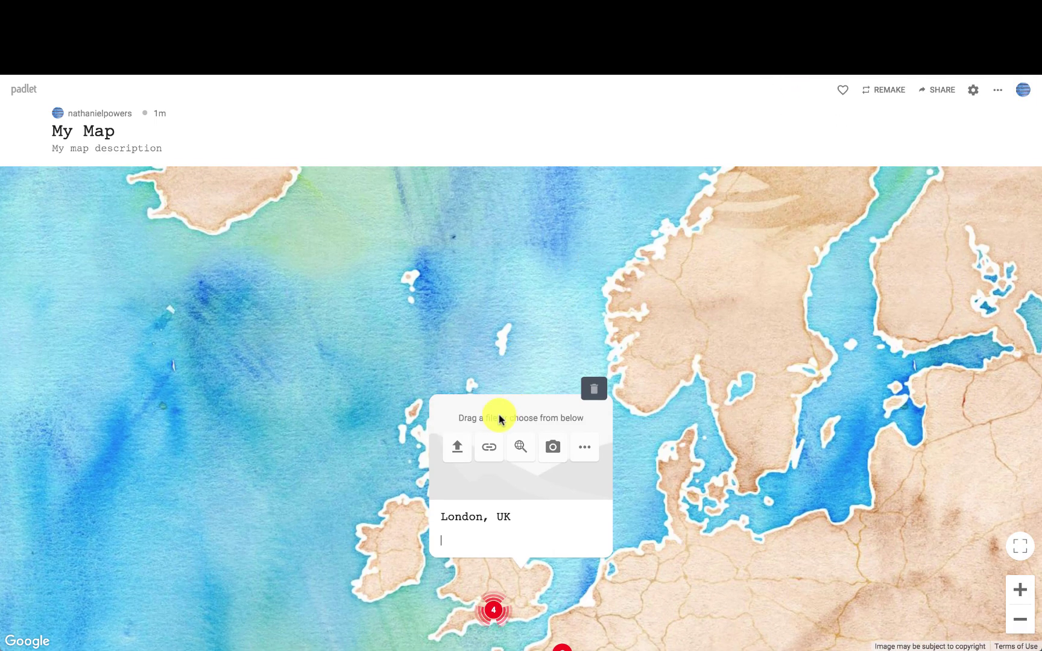
pyautogui.click(584, 447)
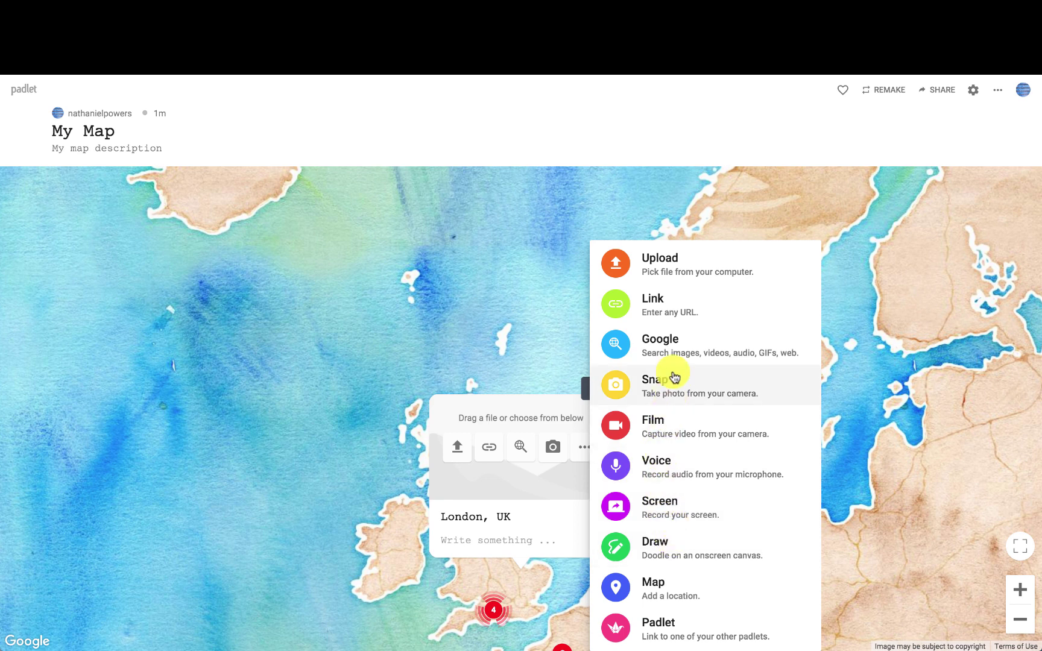
pyautogui.click(673, 345)
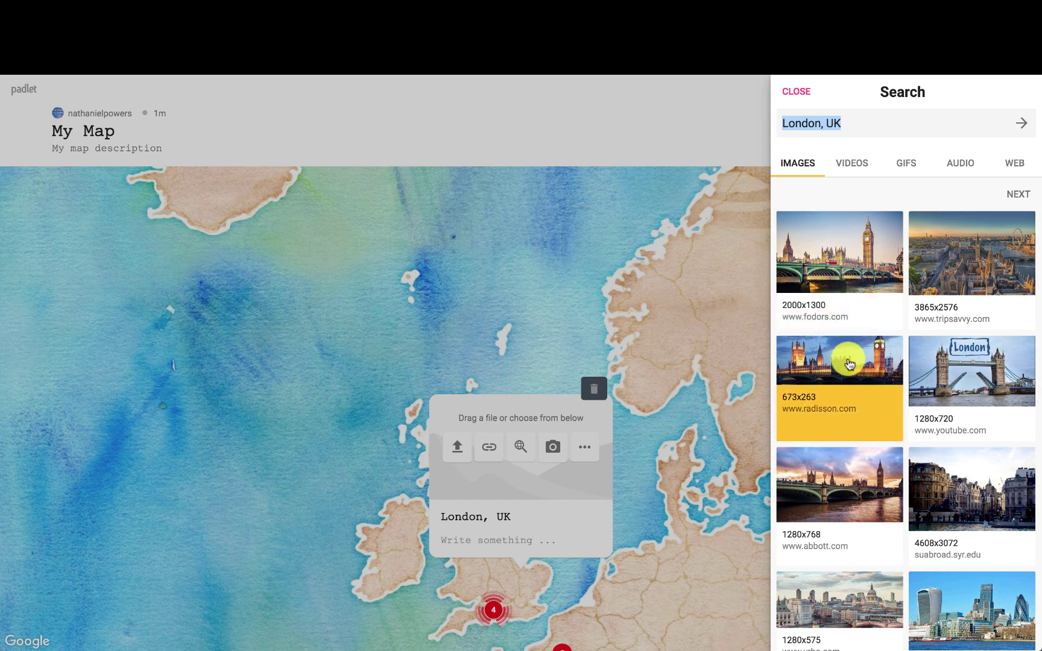
pyautogui.click(831, 266)
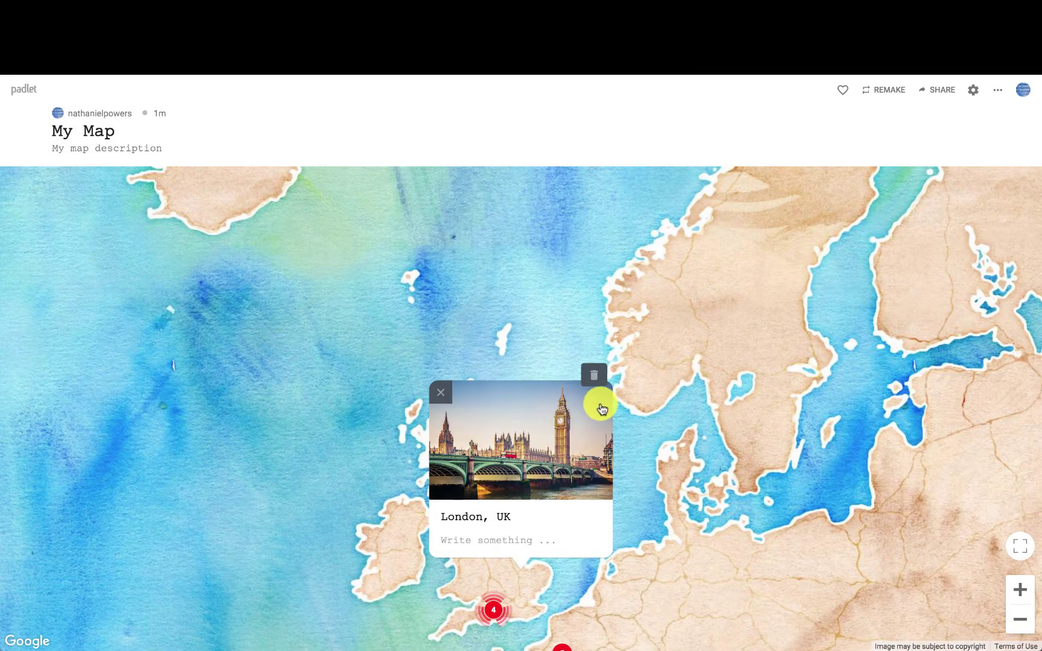
pyautogui.click(656, 366)
pyautogui.click(700, 417)
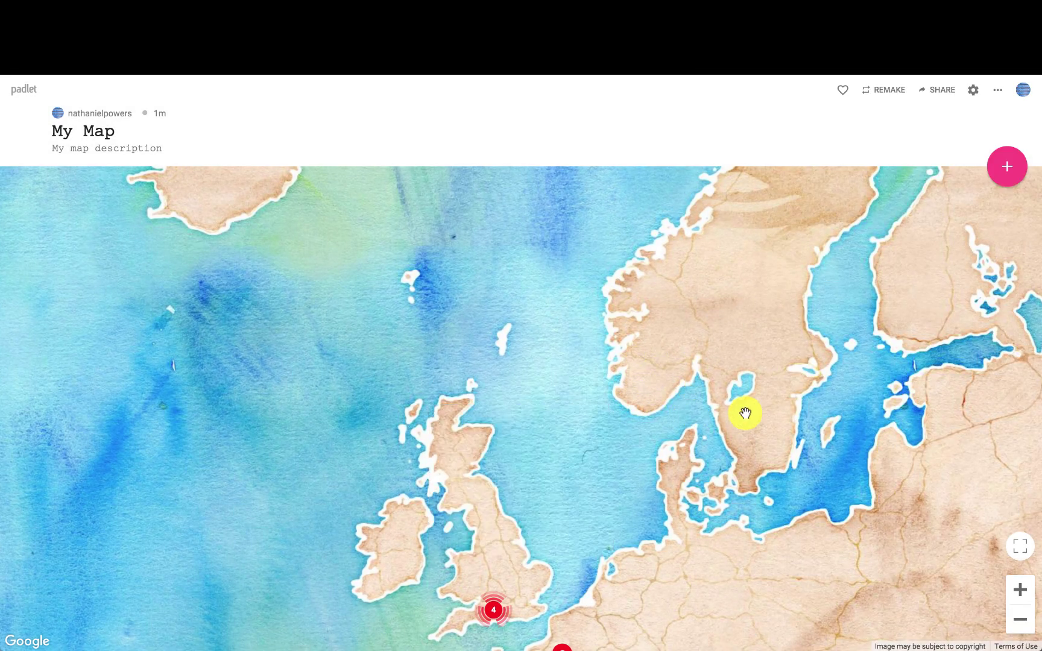
# Step: Bring continental Europe into view and view the Neuschwanstein Castle and Rome, Italy posts
pyautogui.click(1020, 621)
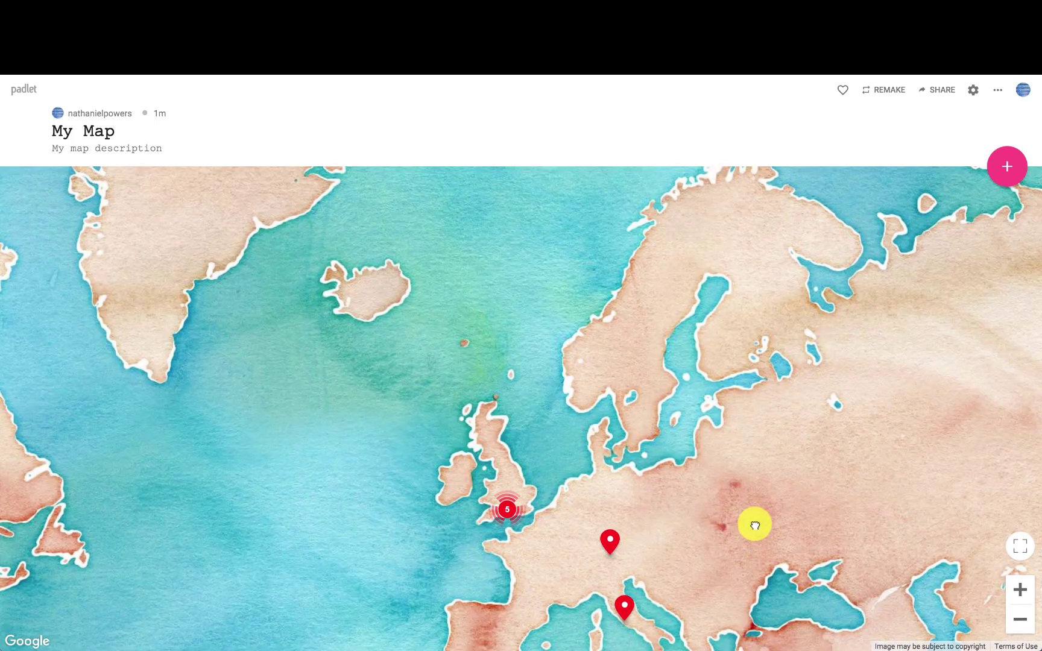
pyautogui.moveTo(755, 526); pyautogui.dragTo(756, 395)
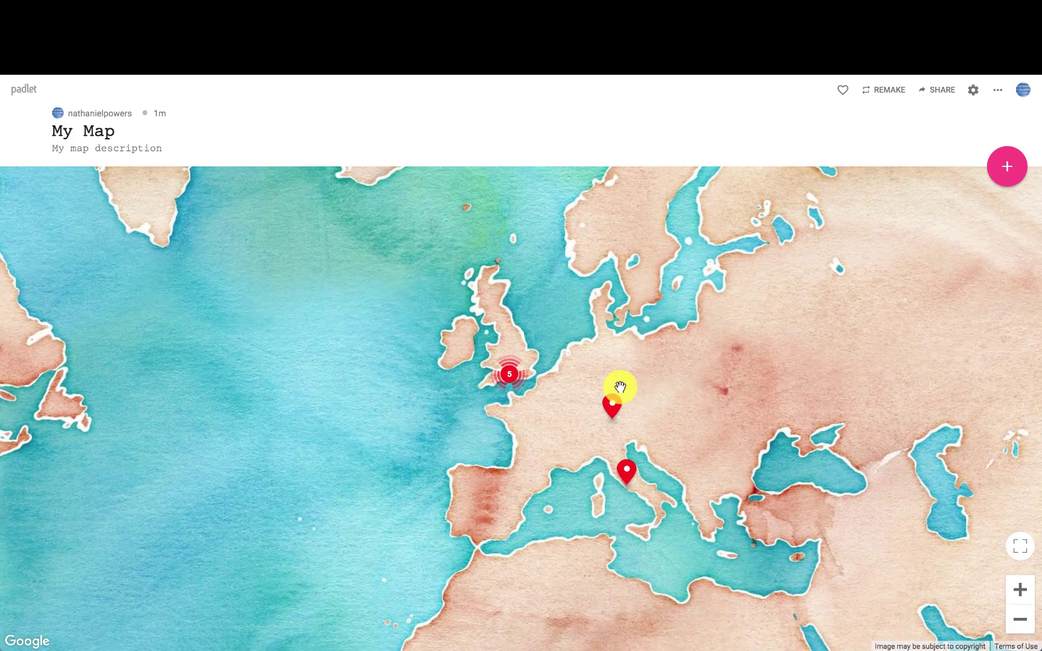
pyautogui.click(619, 403)
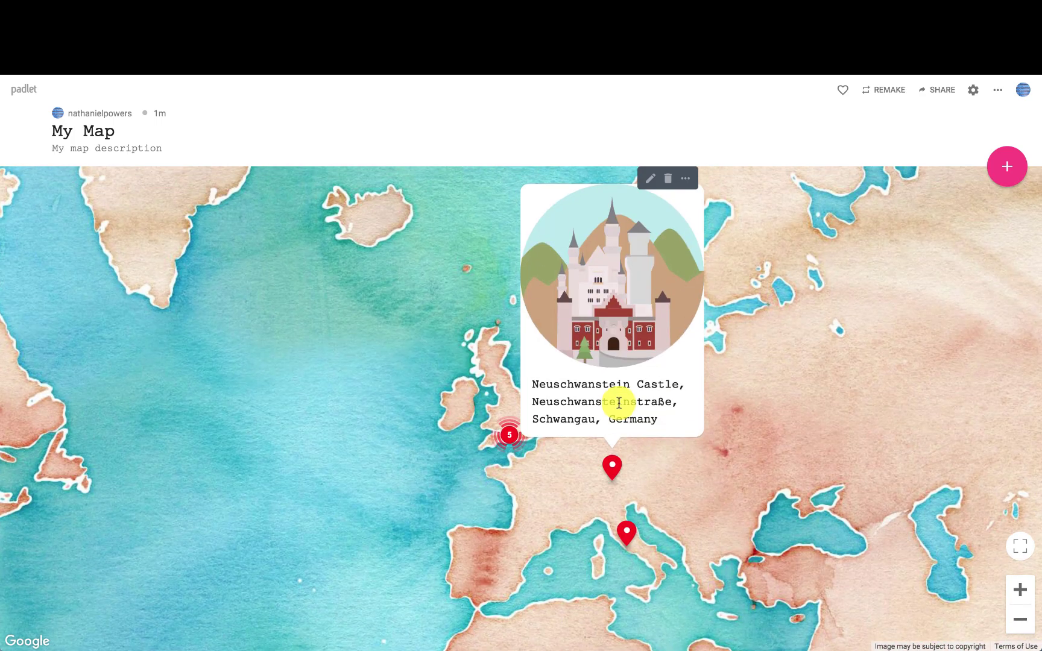
pyautogui.click(629, 534)
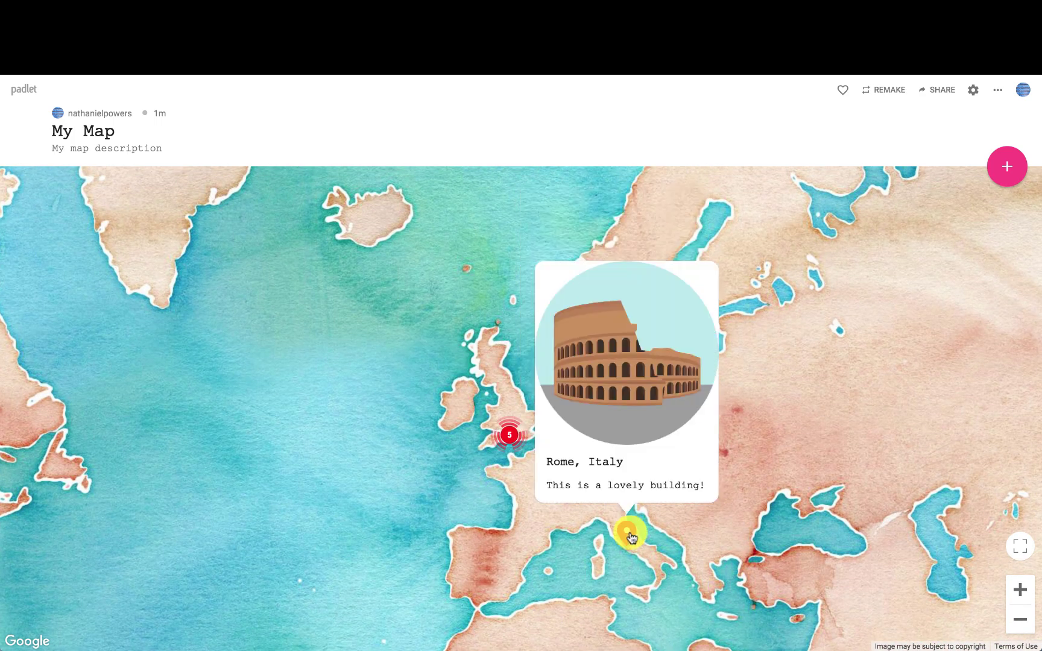
# Step: Expand the pin cluster over southern England, view the London, UK post and its image, and return to the Europe overview
pyautogui.click(506, 433)
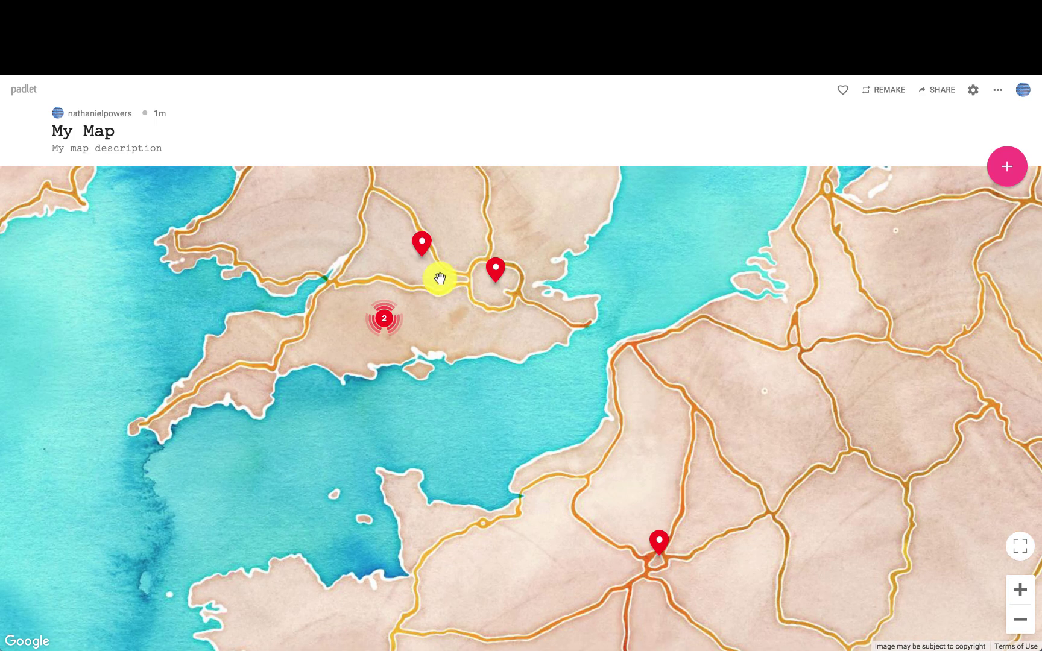
pyautogui.click(496, 272)
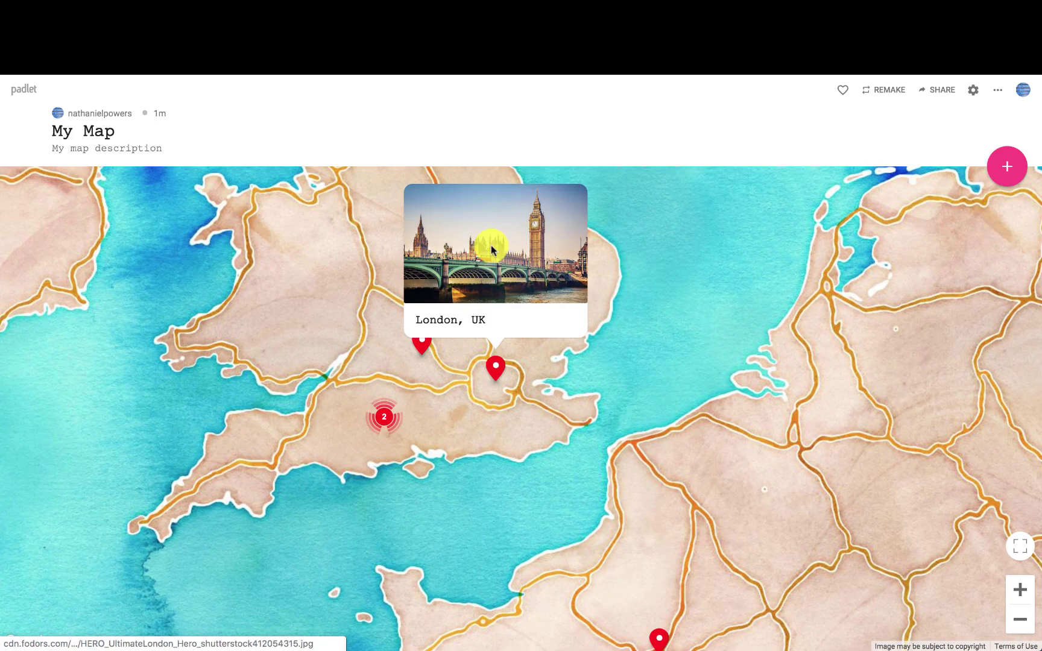
pyautogui.click(491, 249)
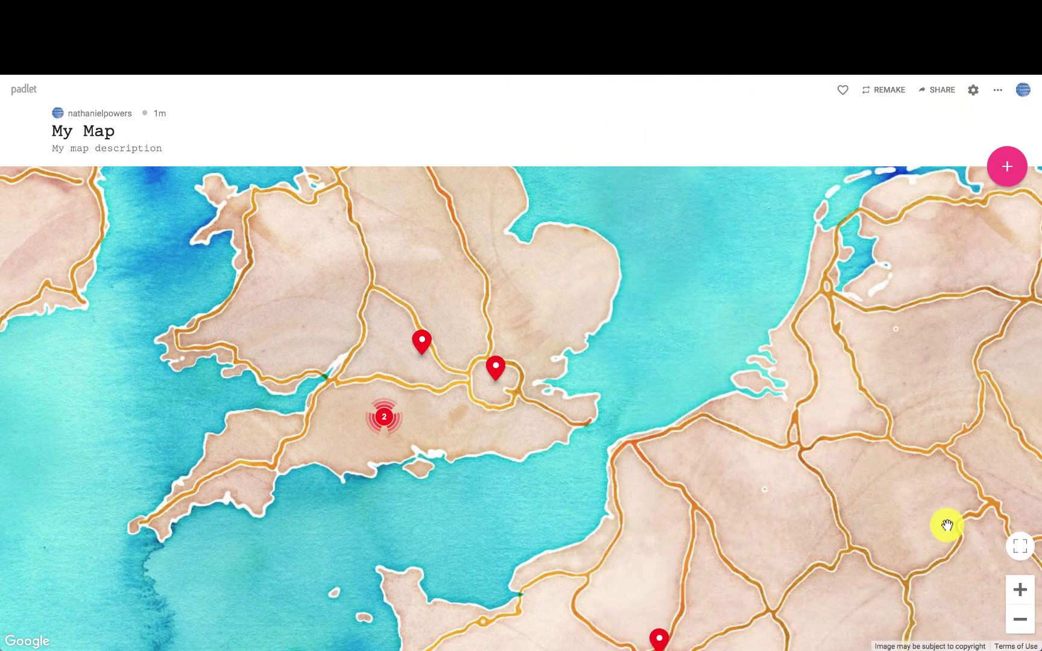
pyautogui.click(1020, 623)
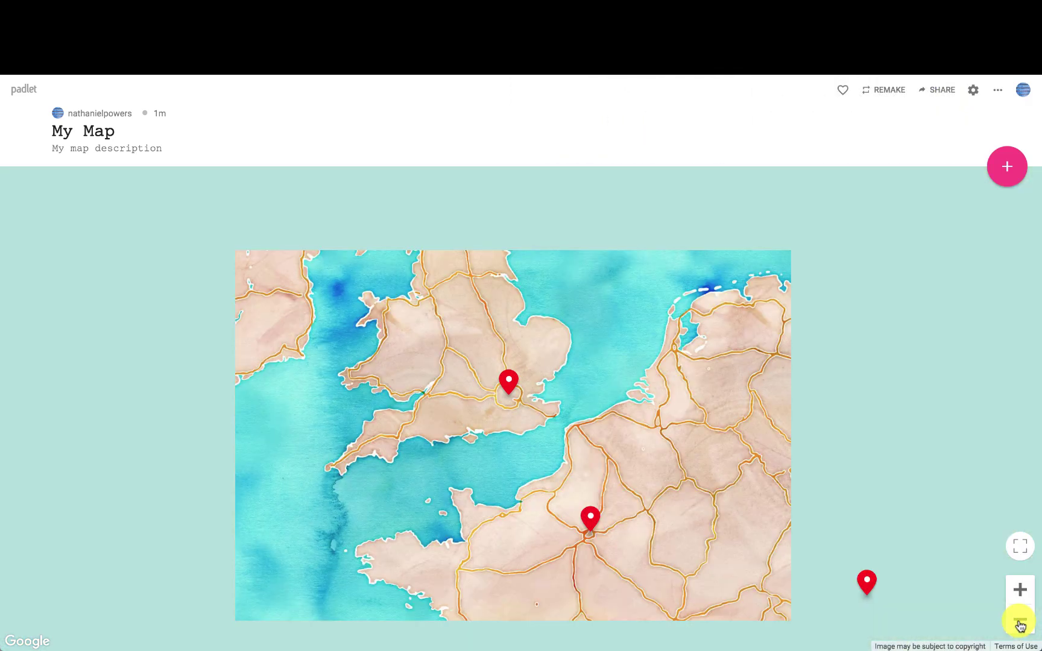
pyautogui.click(1020, 623)
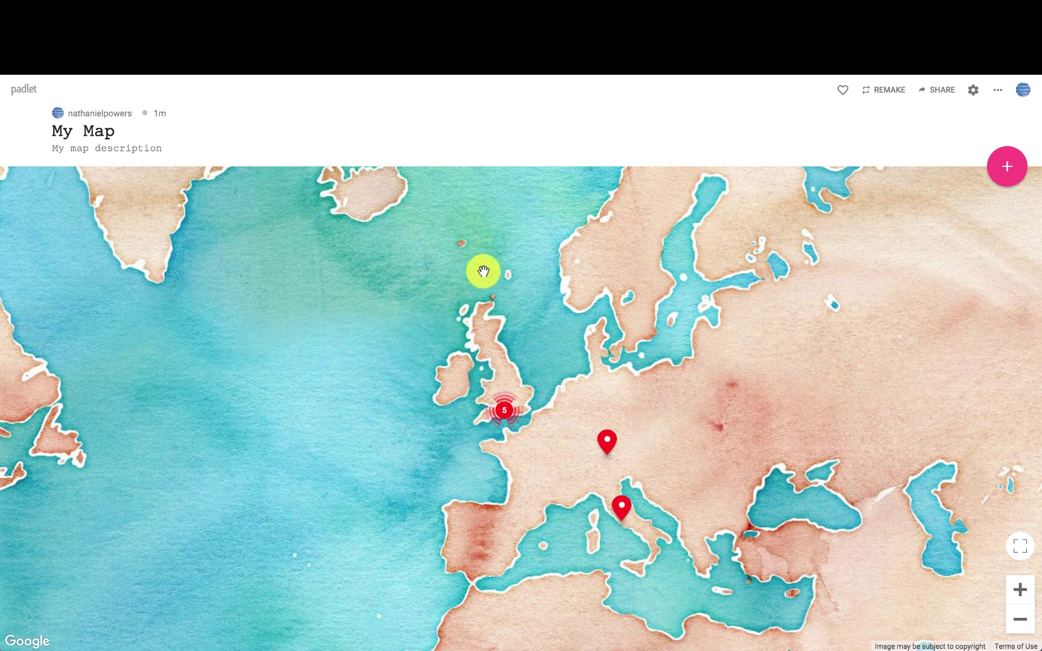
pyautogui.moveTo(370, 340); pyautogui.dragTo(355, 316)
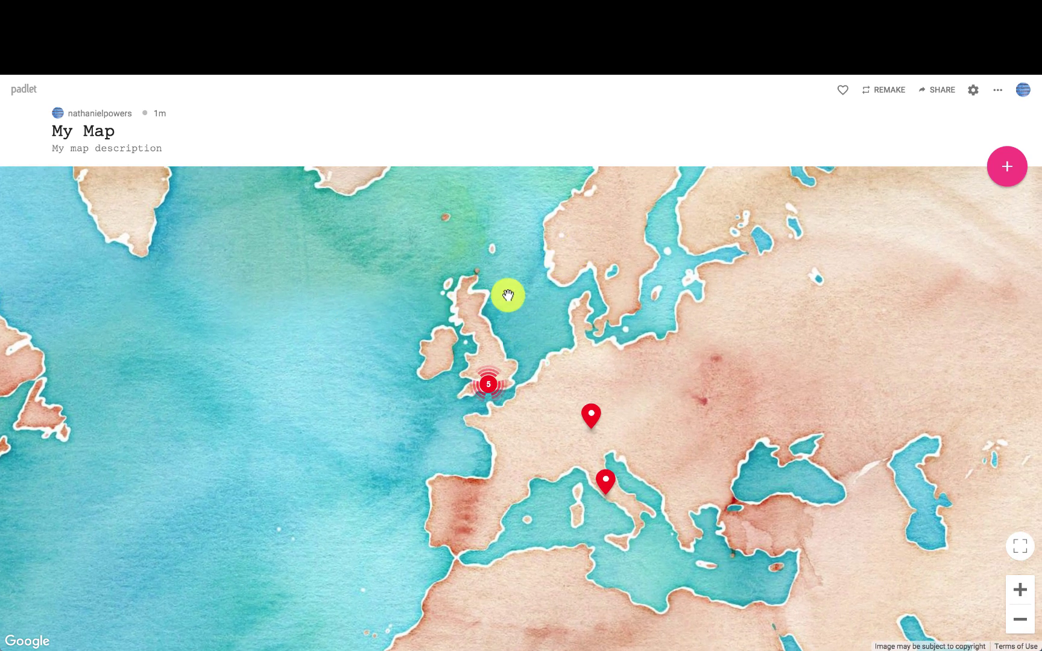
# Step: Set the padlet's visitor permissions to Can read in the sharing privacy settings, and save the change
pyautogui.click(938, 91)
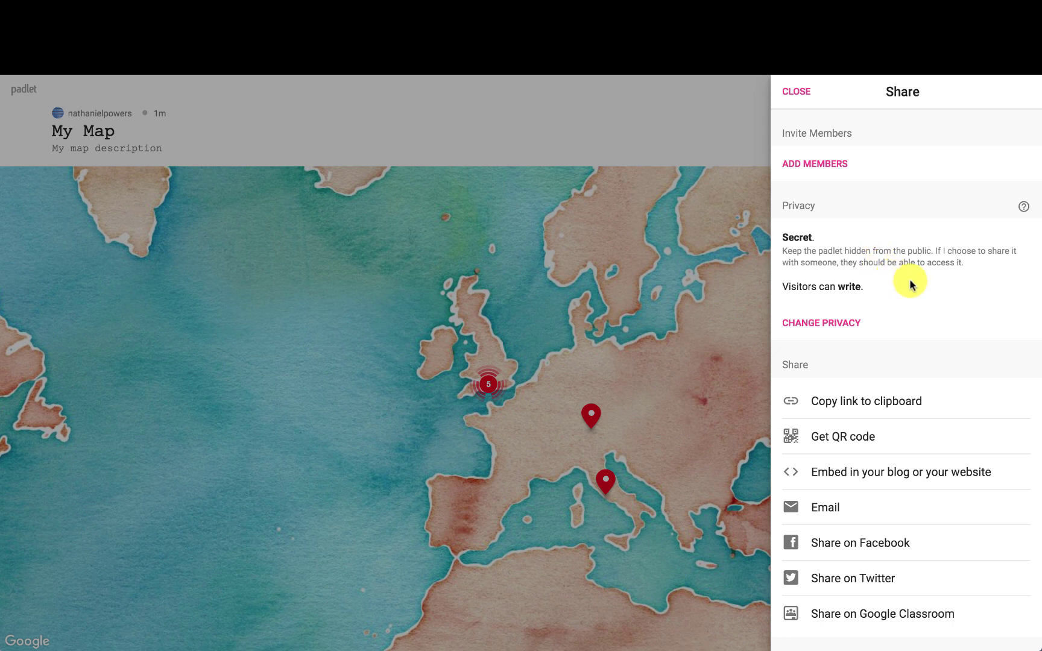
pyautogui.click(814, 326)
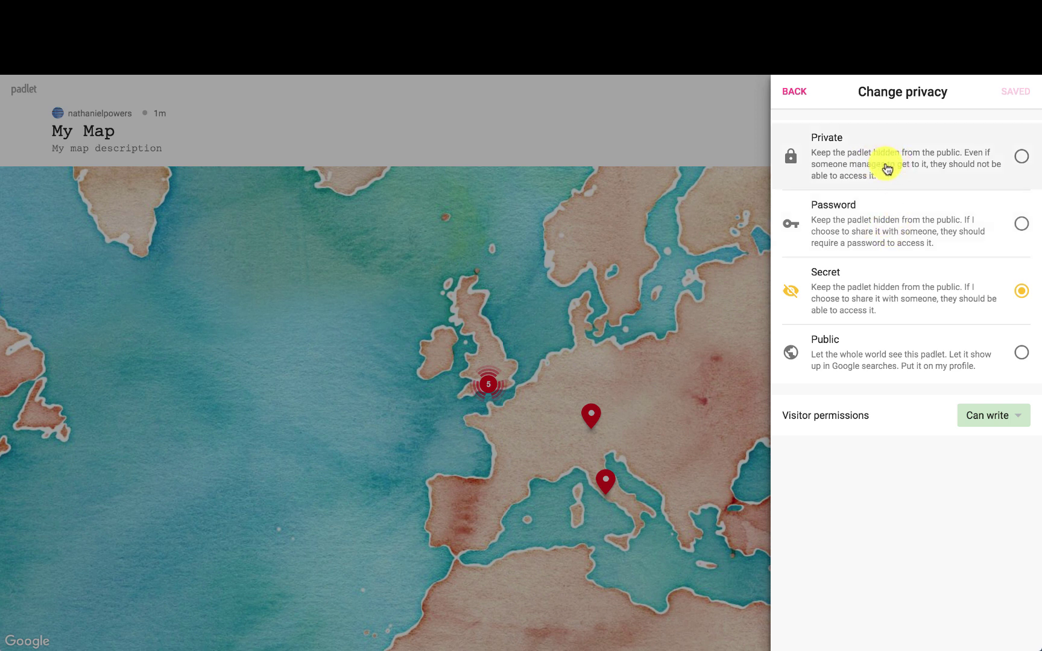
pyautogui.click(1021, 420)
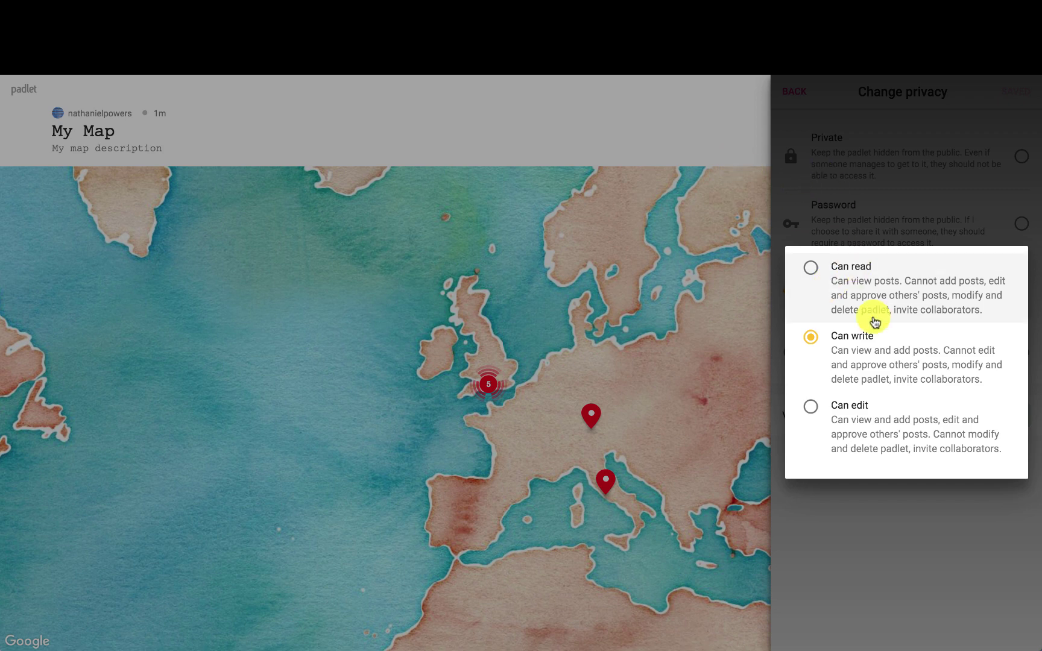
pyautogui.click(874, 291)
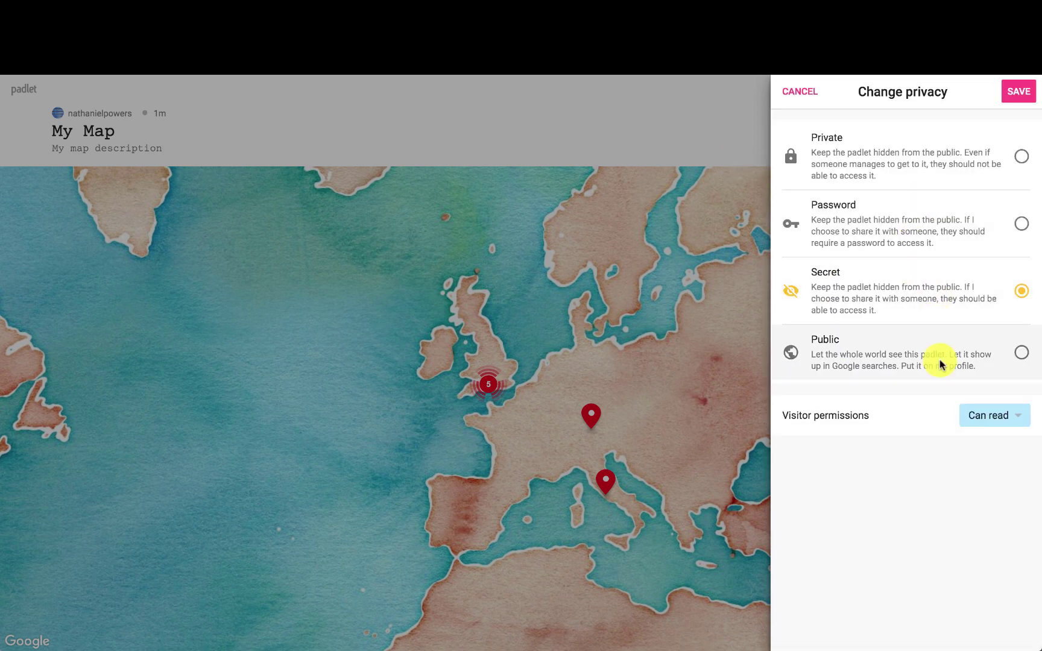
pyautogui.click(1017, 92)
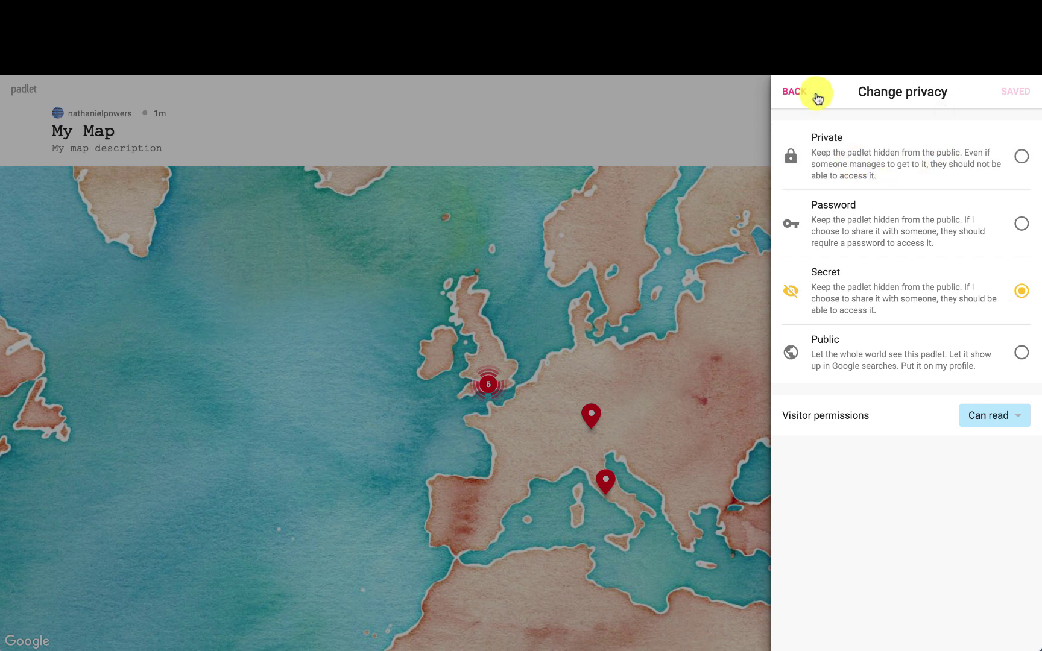
pyautogui.click(794, 94)
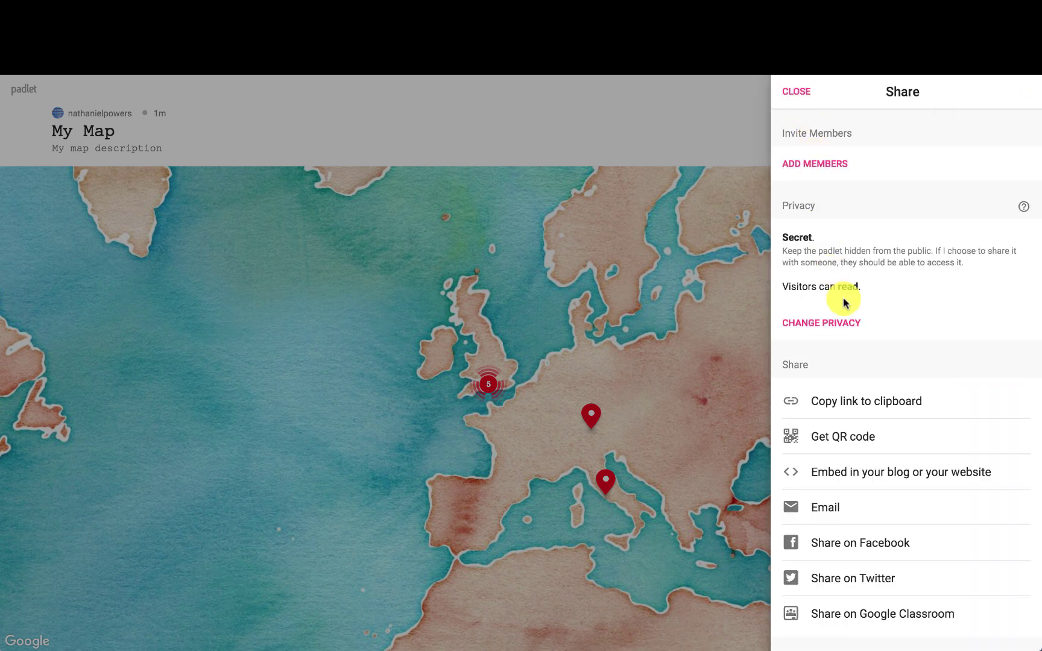
# Step: Open the padlet's embed options for a blog or website and examine the available embed codes
pyautogui.scroll(-3, 847, 380)
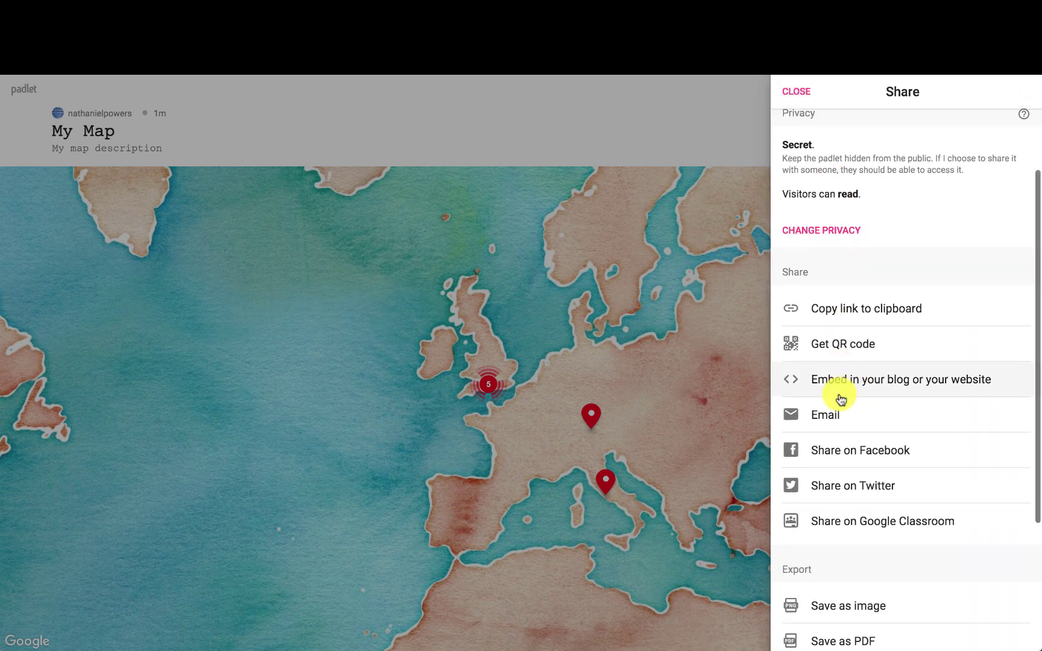
pyautogui.click(849, 382)
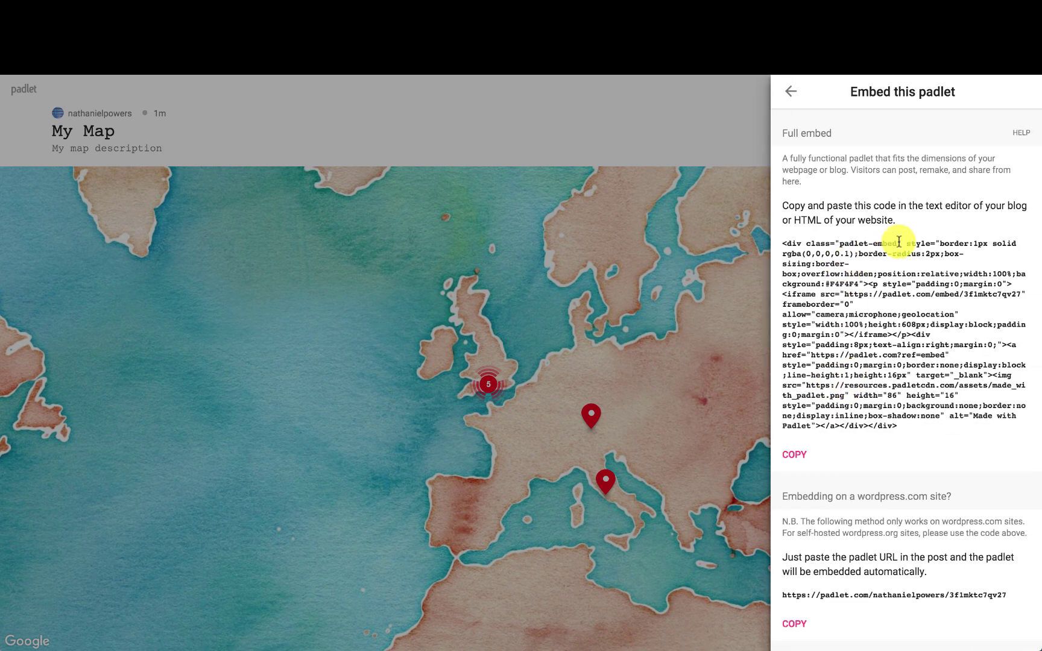
pyautogui.scroll(-5, 861, 430)
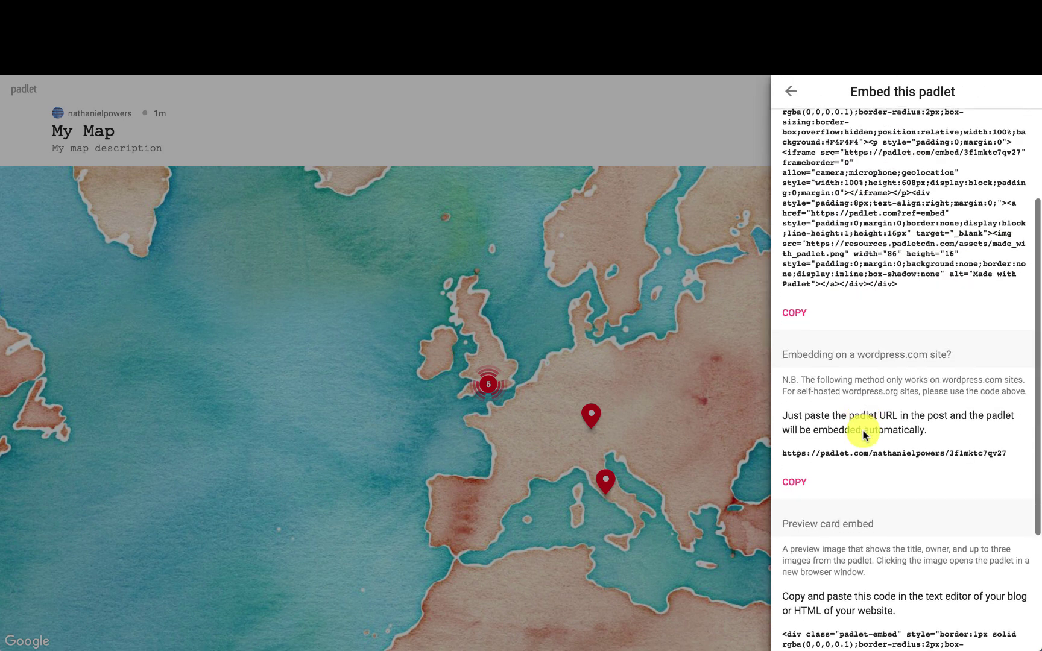